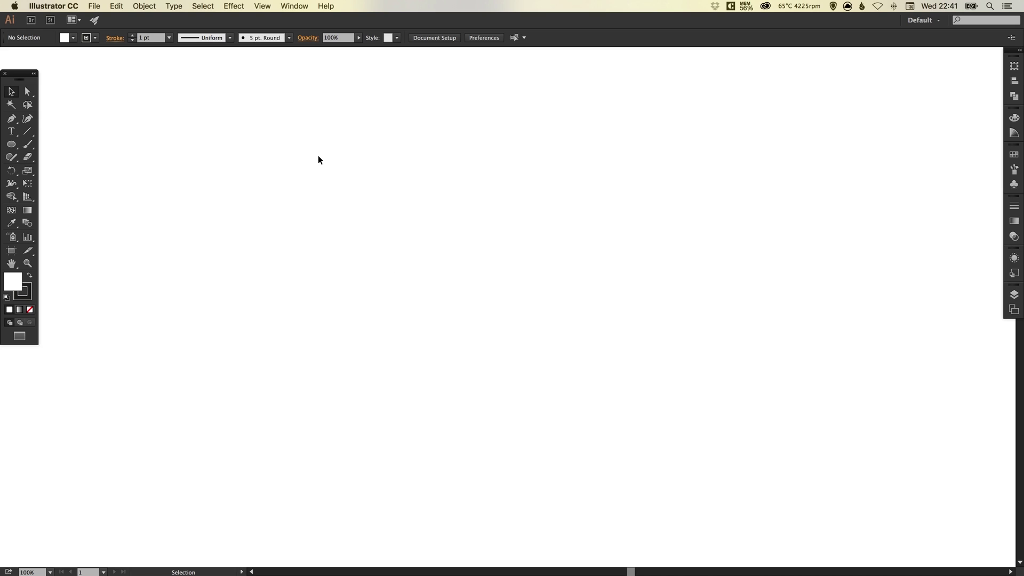
Step: Draw a circle about 368 px in diameter near the centre of the artboard
drag(12, 146, 80, 167)
drag(411, 202, 596, 399)
key(v)
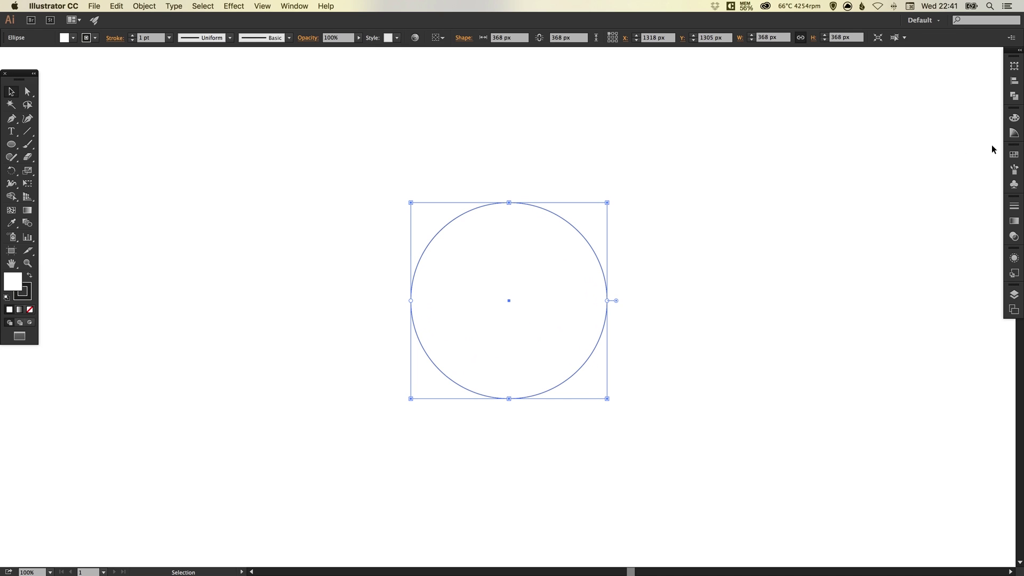
Step: Give the circle a black fill and remove its stroke
click(1013, 154)
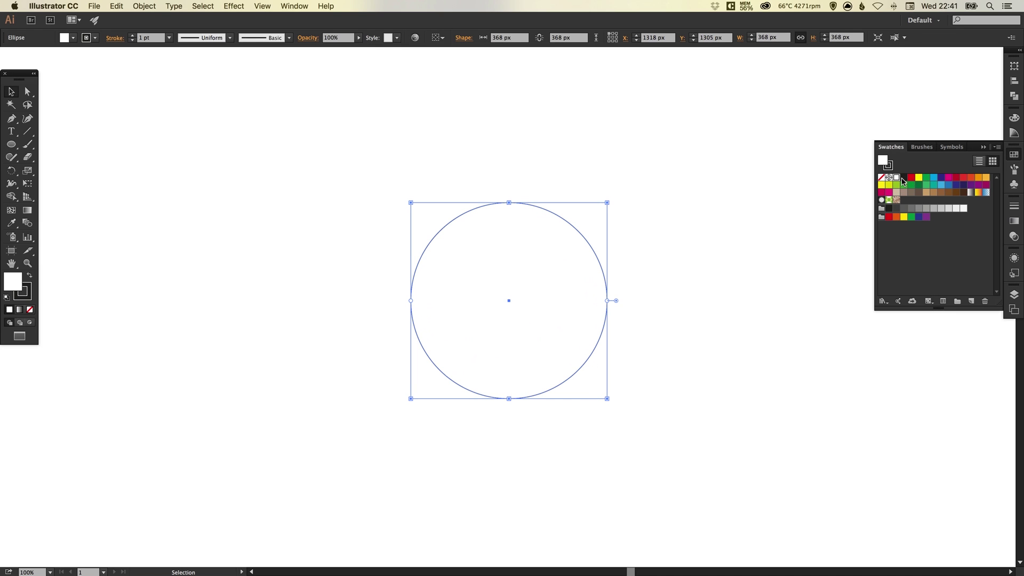
click(903, 179)
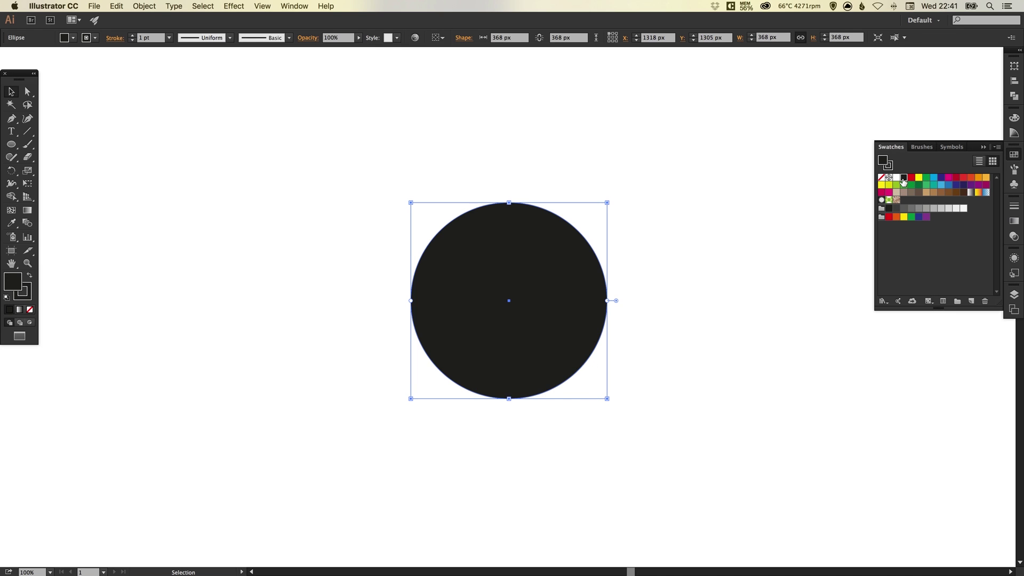
click(34, 299)
click(30, 310)
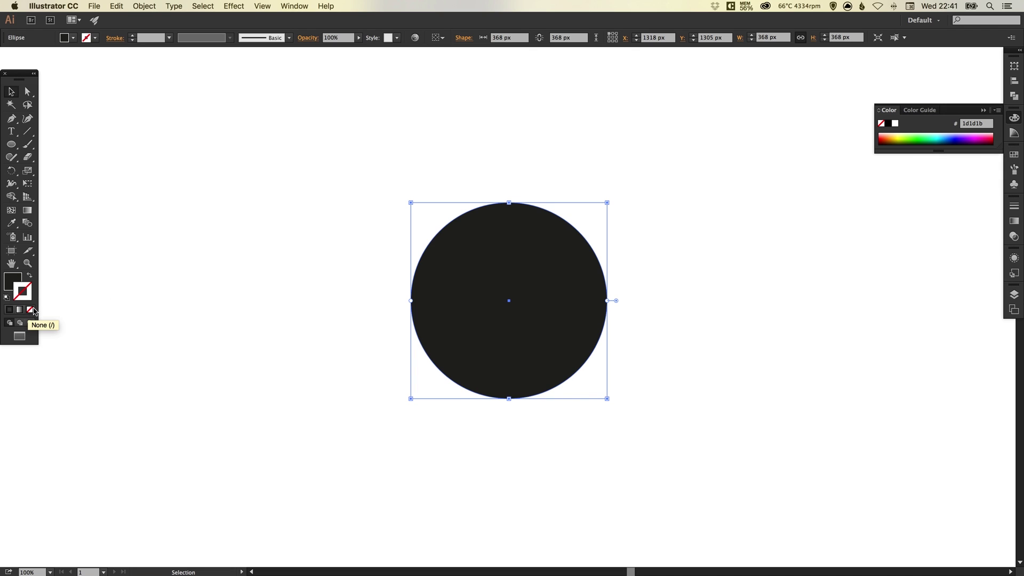
click(220, 206)
click(1015, 118)
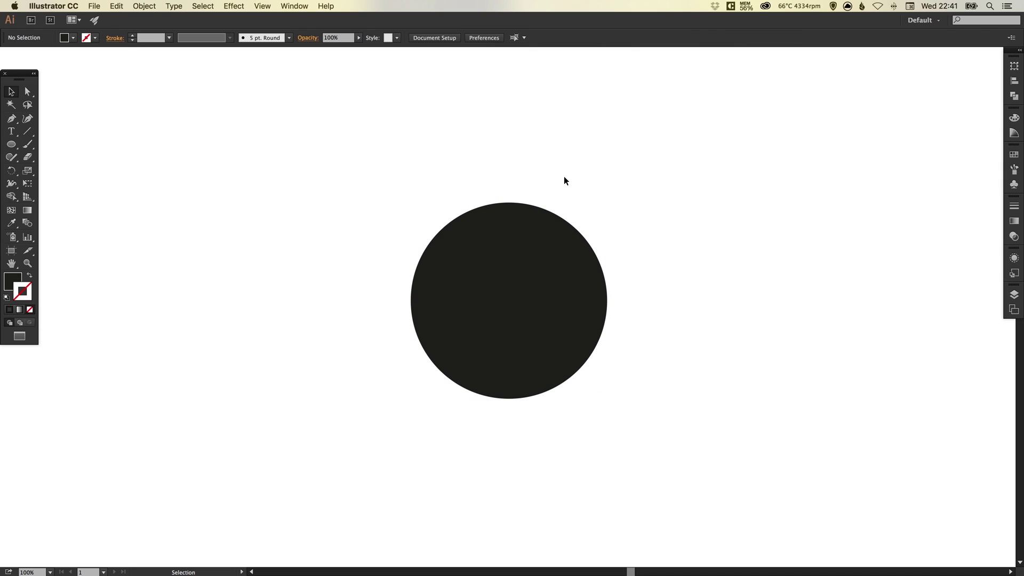
Step: With Smart Guides on, draw an S-curve with the Pen tool from the circle's top anchor down-left to its base level, about 648 by 369 px
click(258, 5)
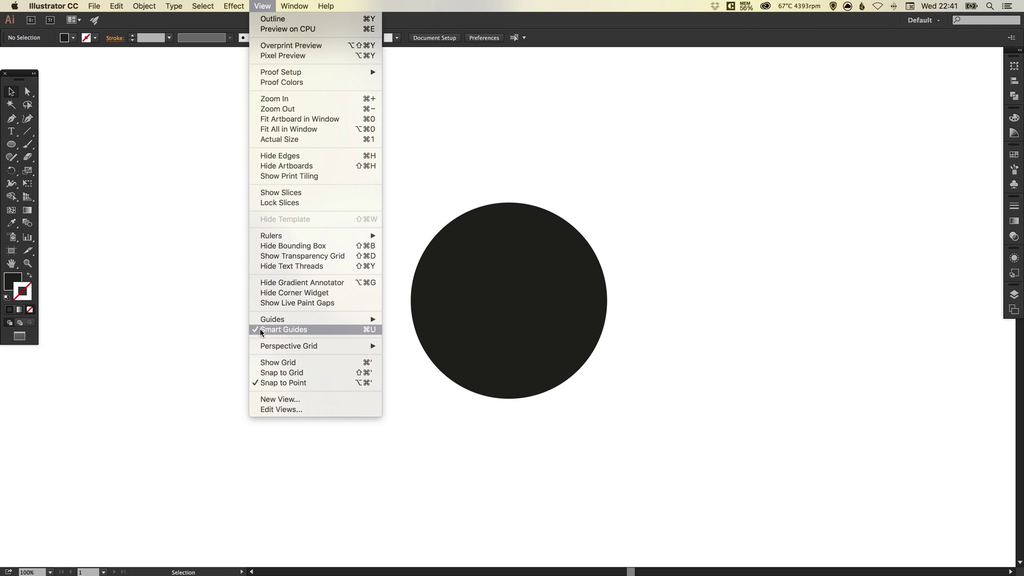
click(457, 118)
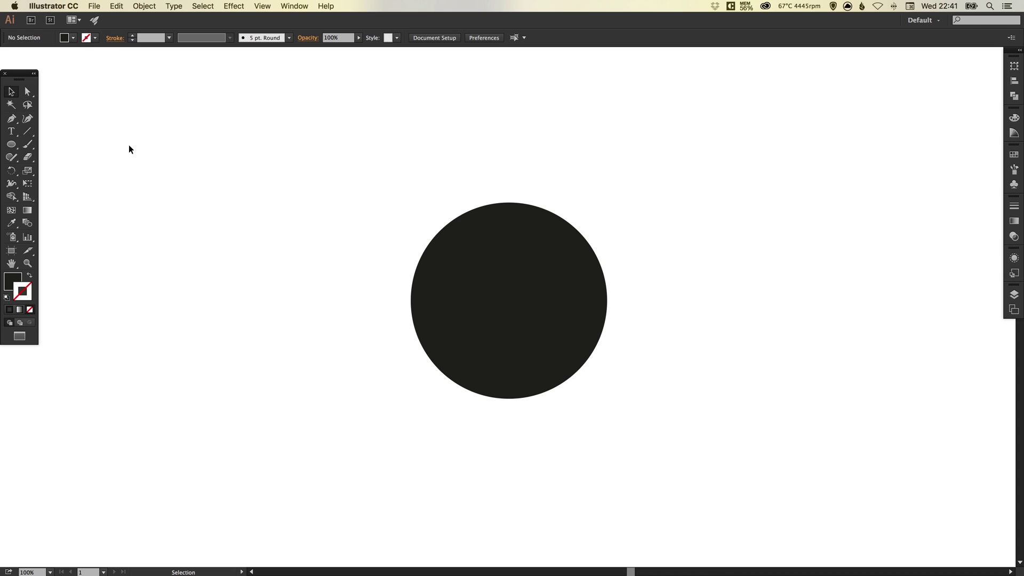
click(11, 119)
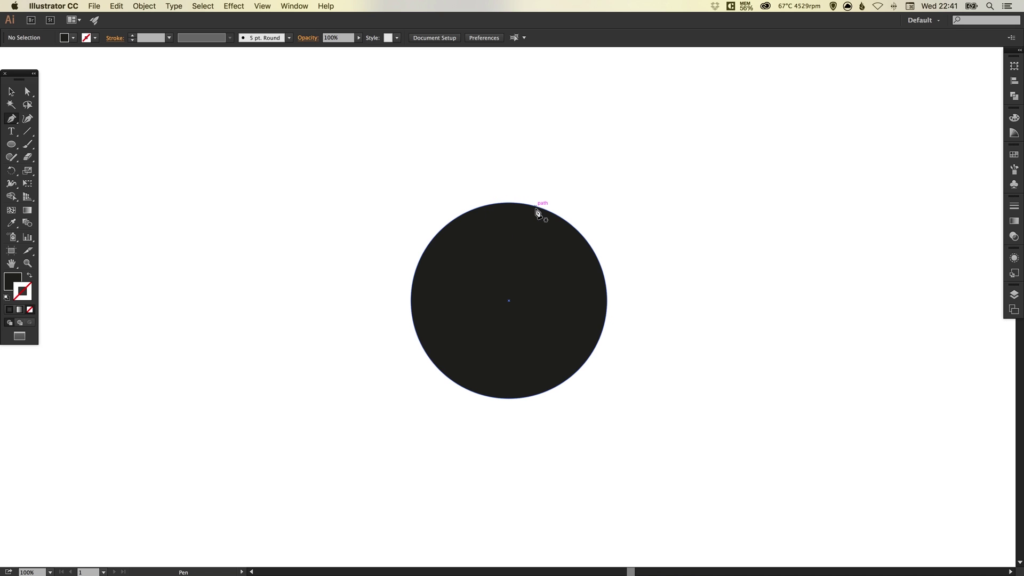
click(509, 203)
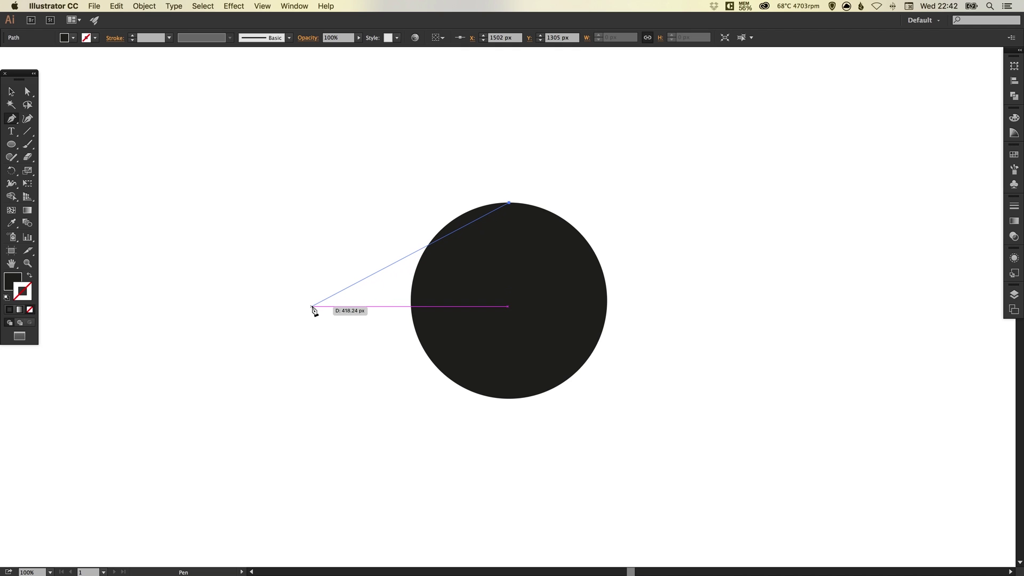
drag(312, 307, 221, 414)
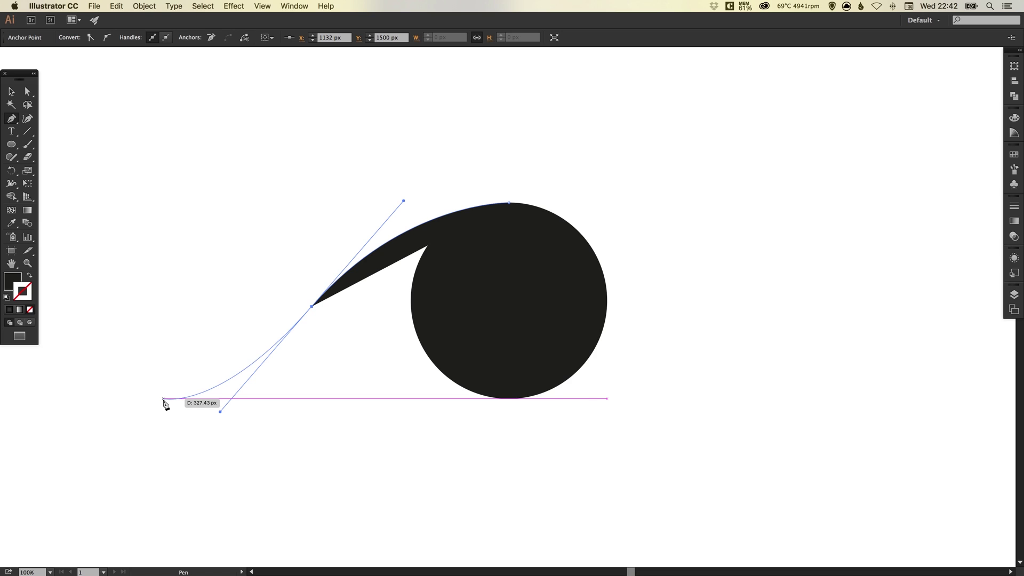
click(164, 399)
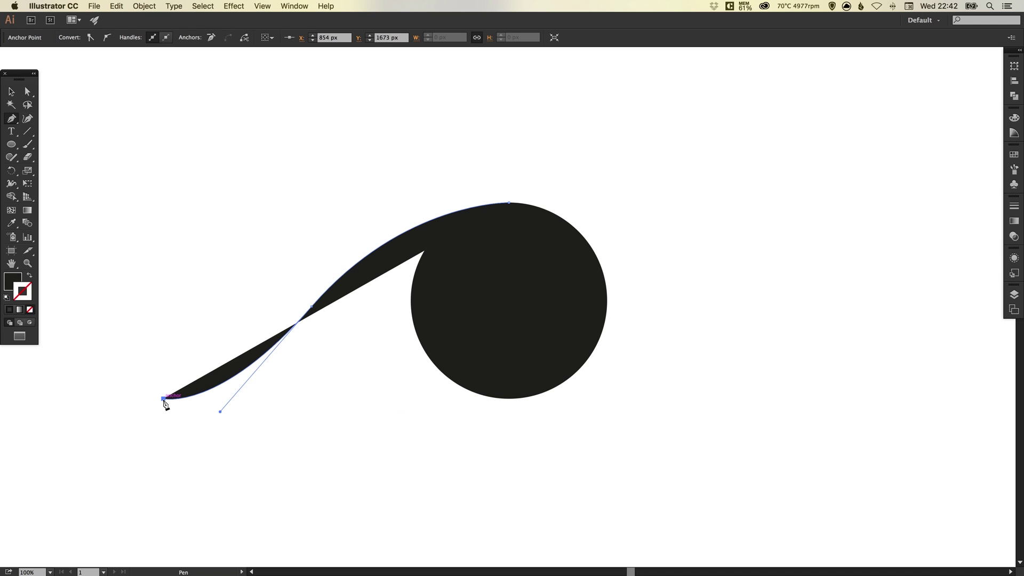
key(v)
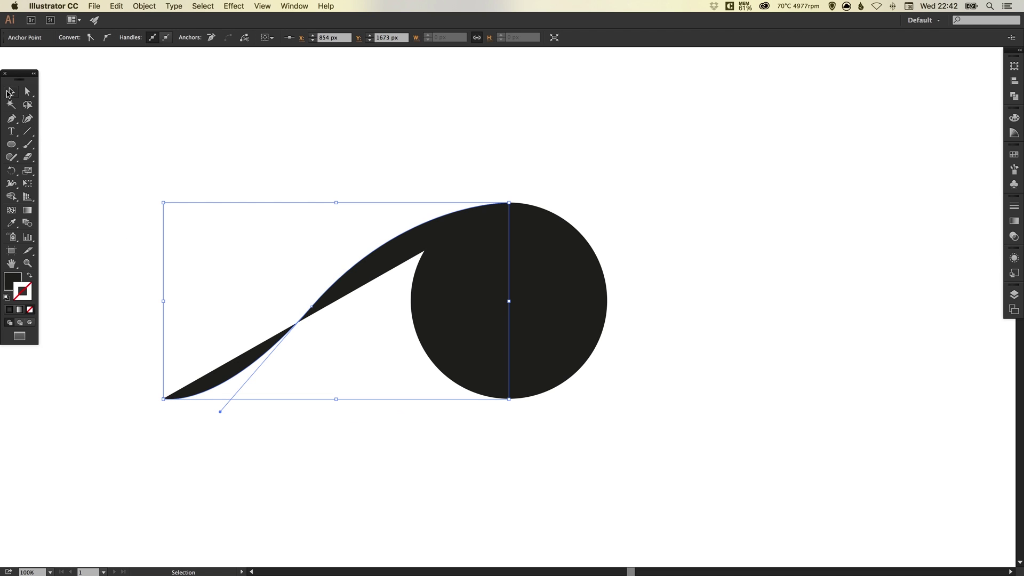
Step: Swap the S-curve's fill and stroke so it has a black 1 pt stroke and no fill
click(140, 110)
drag(283, 239, 347, 389)
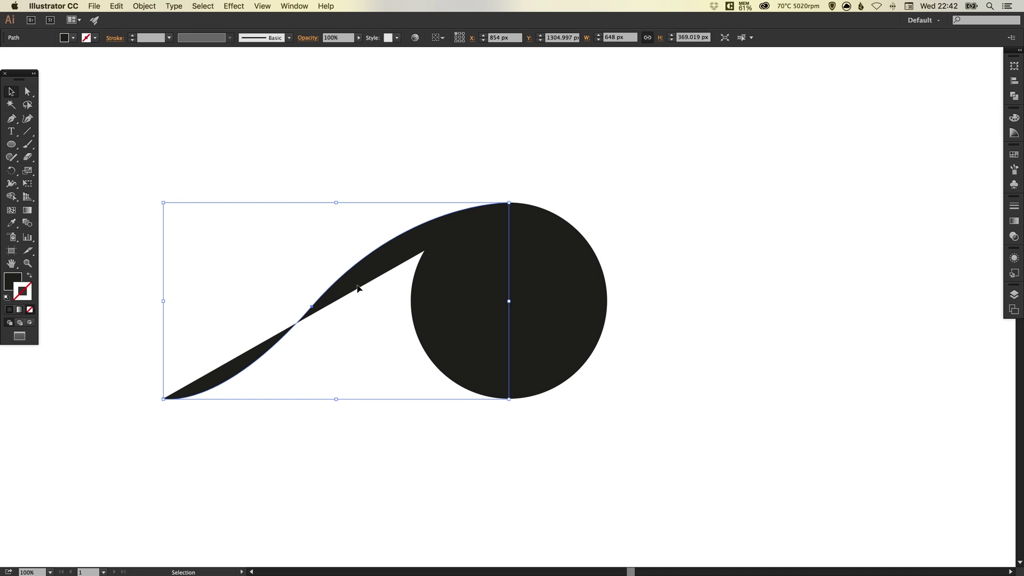
click(29, 278)
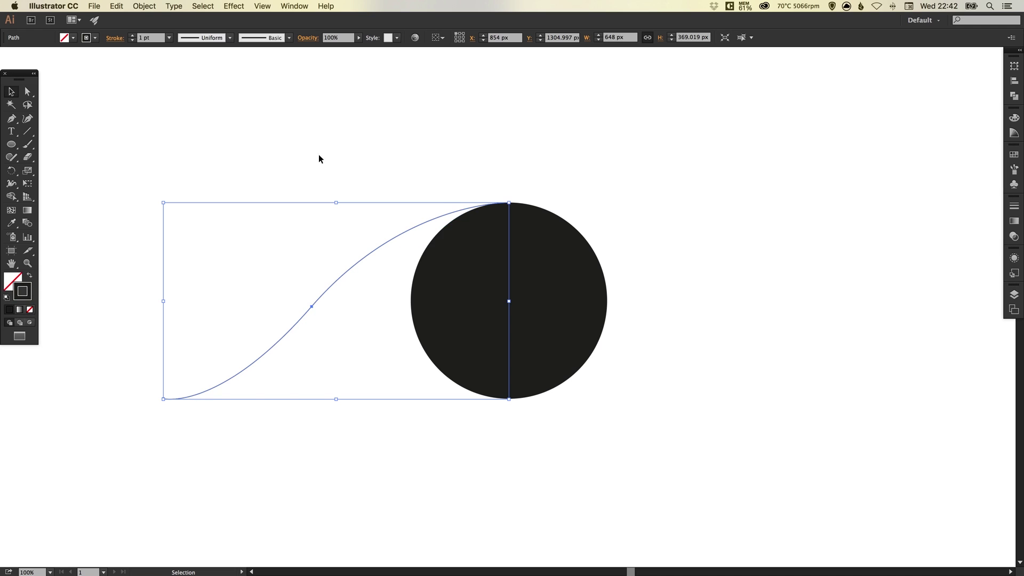
click(399, 159)
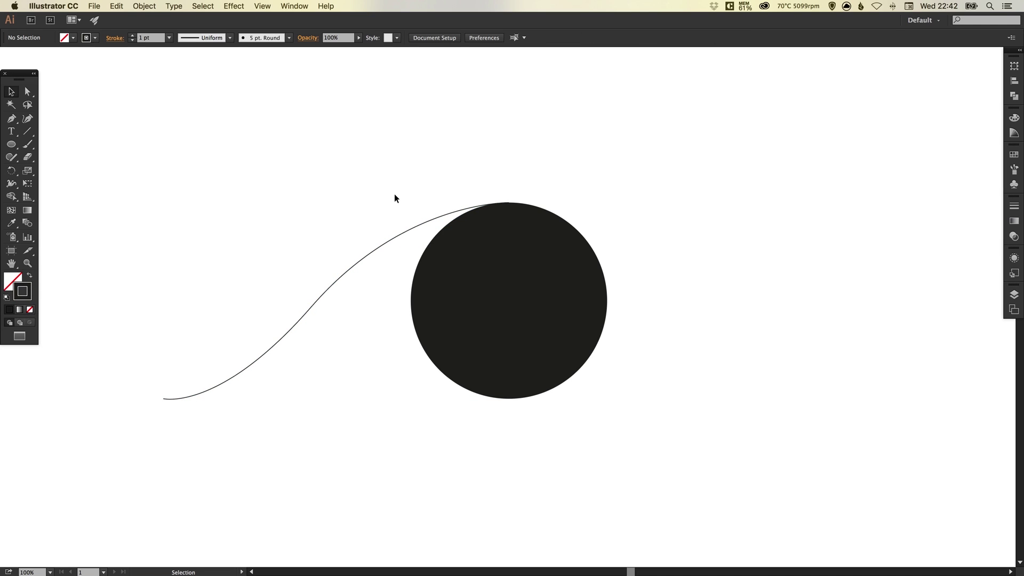
Step: Duplicate the S-curve in place and reflect the copy across the horizontal axis
click(370, 249)
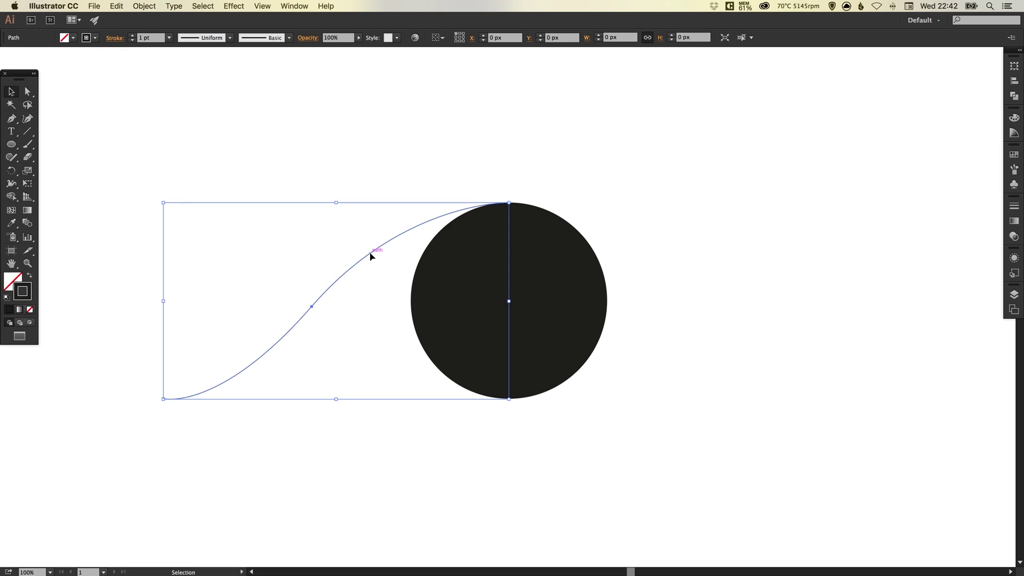
click(118, 7)
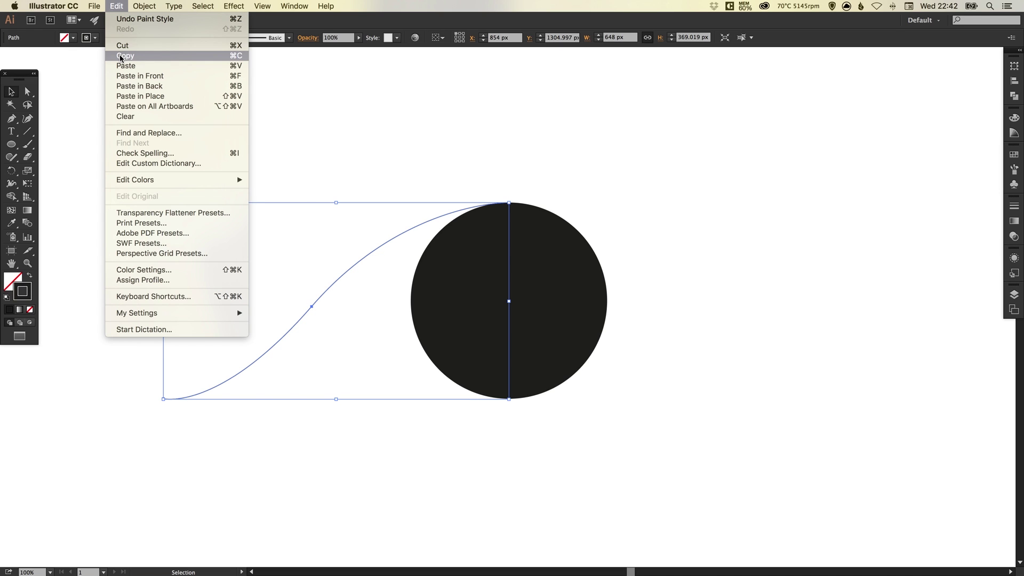
click(136, 96)
click(145, 6)
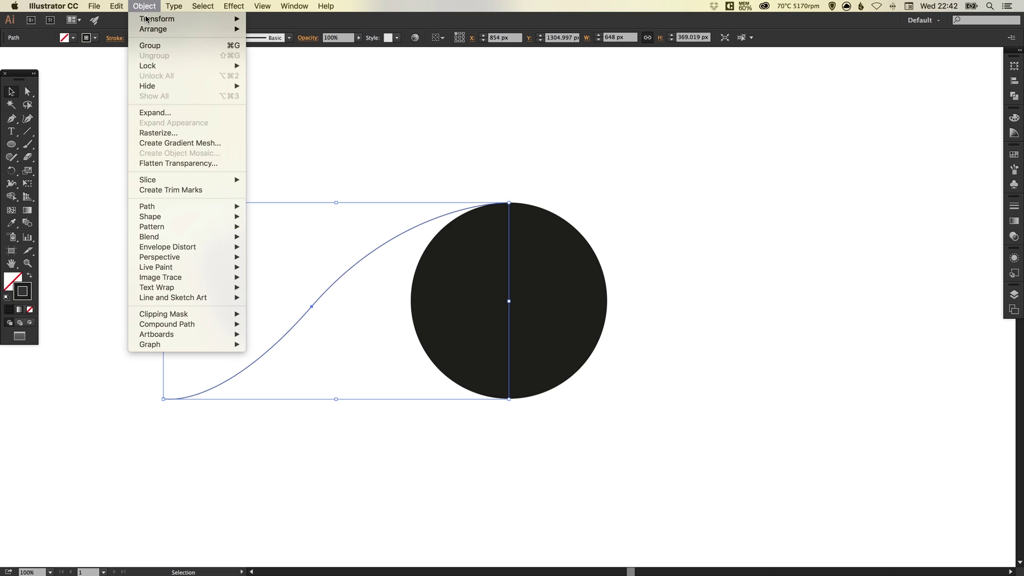
mouse_move(147, 20)
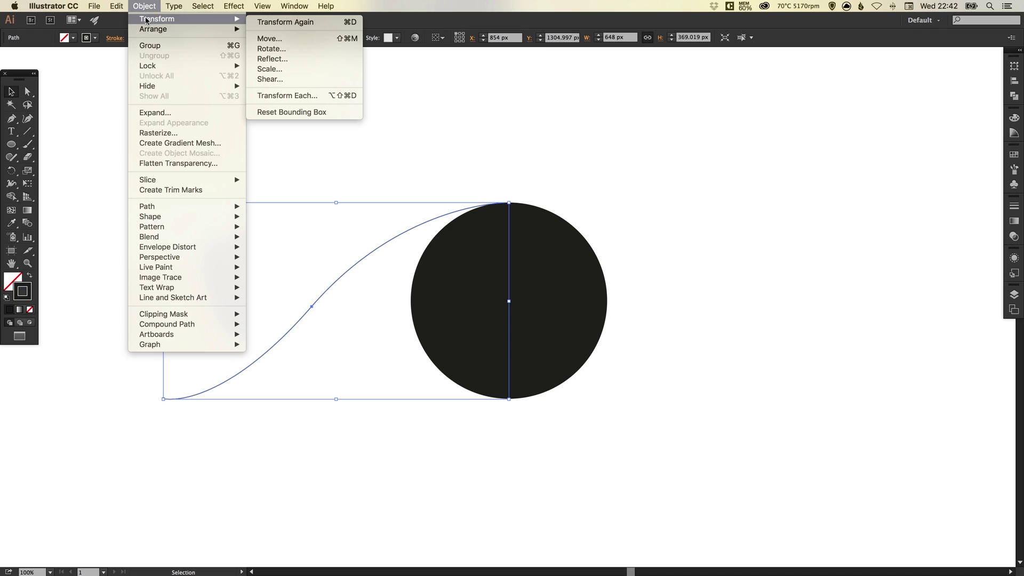
click(297, 60)
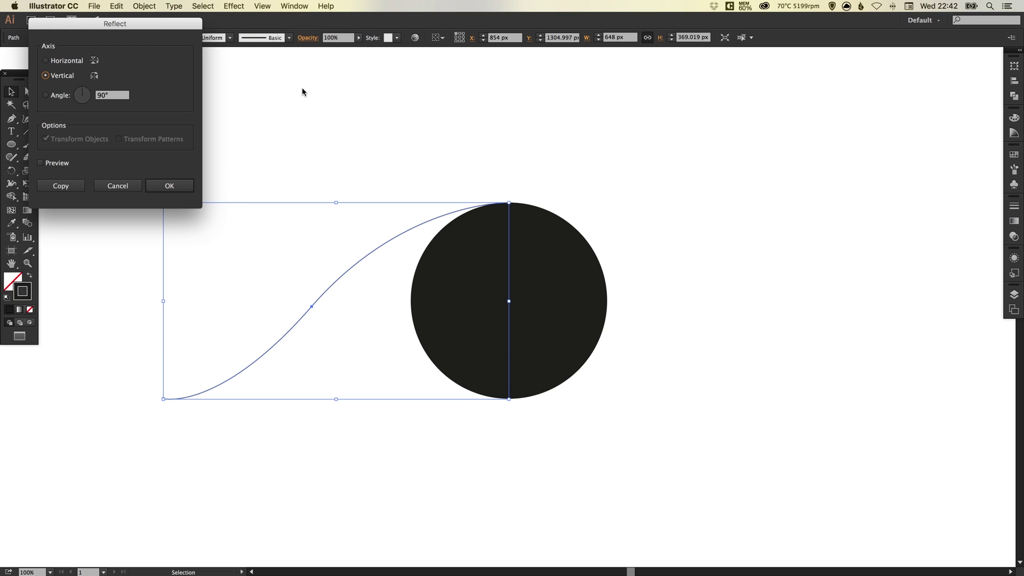
click(59, 62)
click(168, 185)
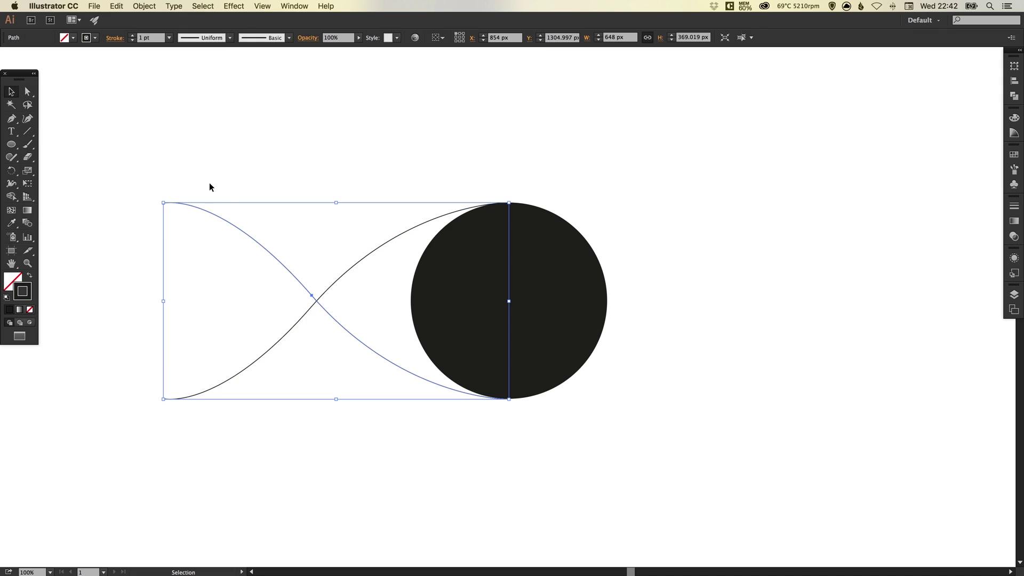
click(336, 140)
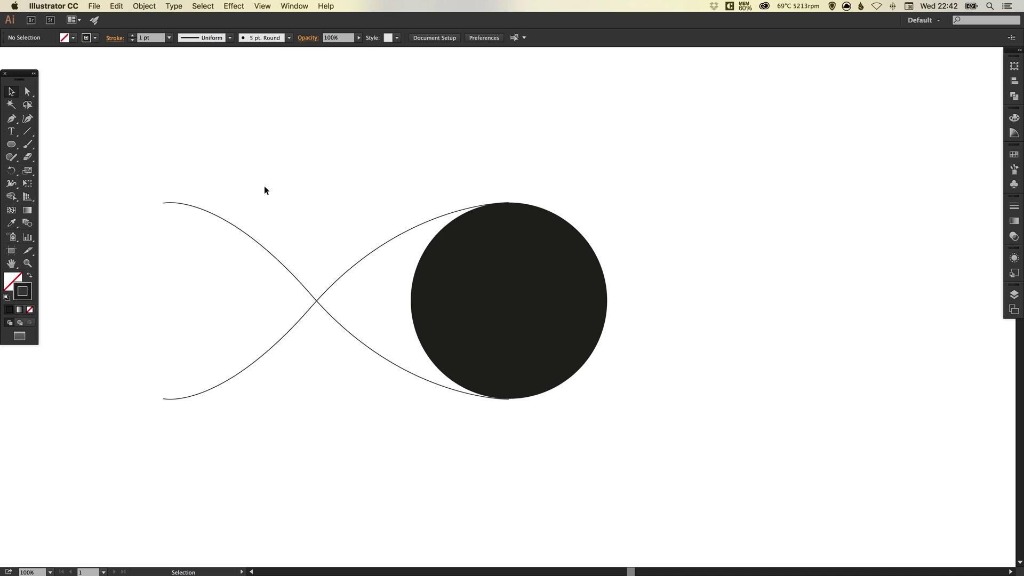
Step: Duplicate both crossing curves in place and reflect the copies across the vertical axis
drag(264, 187, 363, 367)
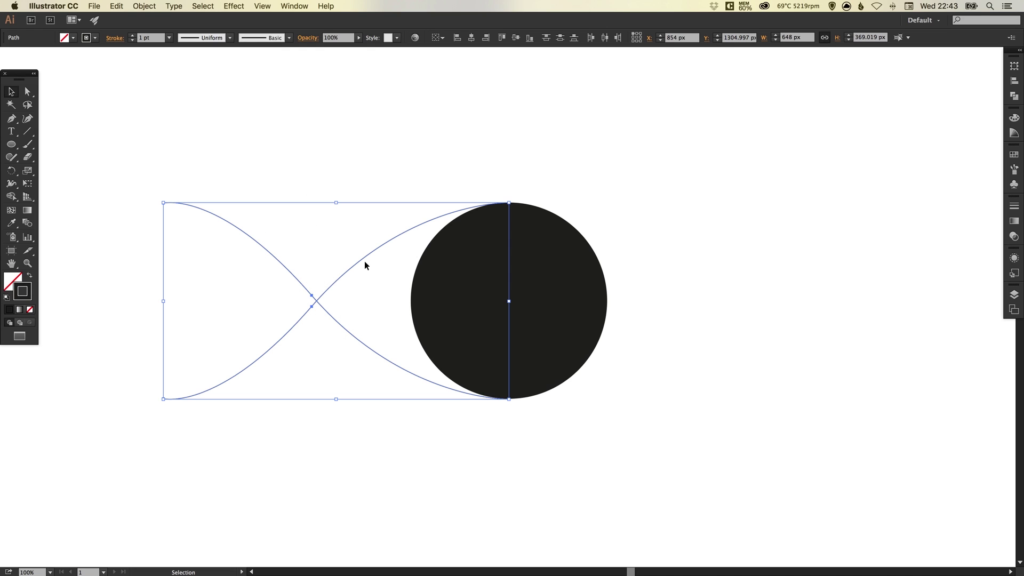
click(116, 6)
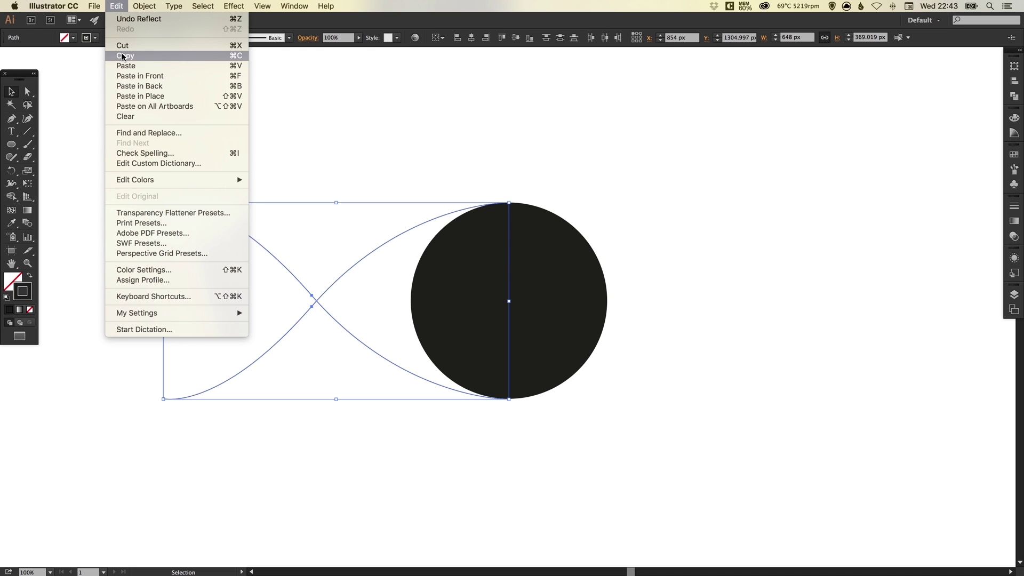
click(116, 6)
click(140, 96)
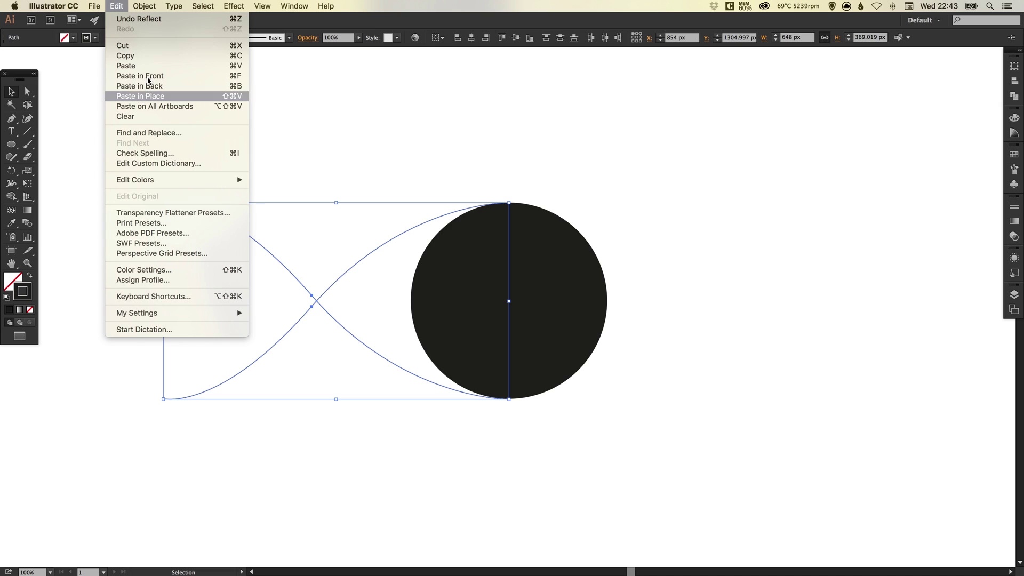
click(144, 5)
mouse_move(159, 20)
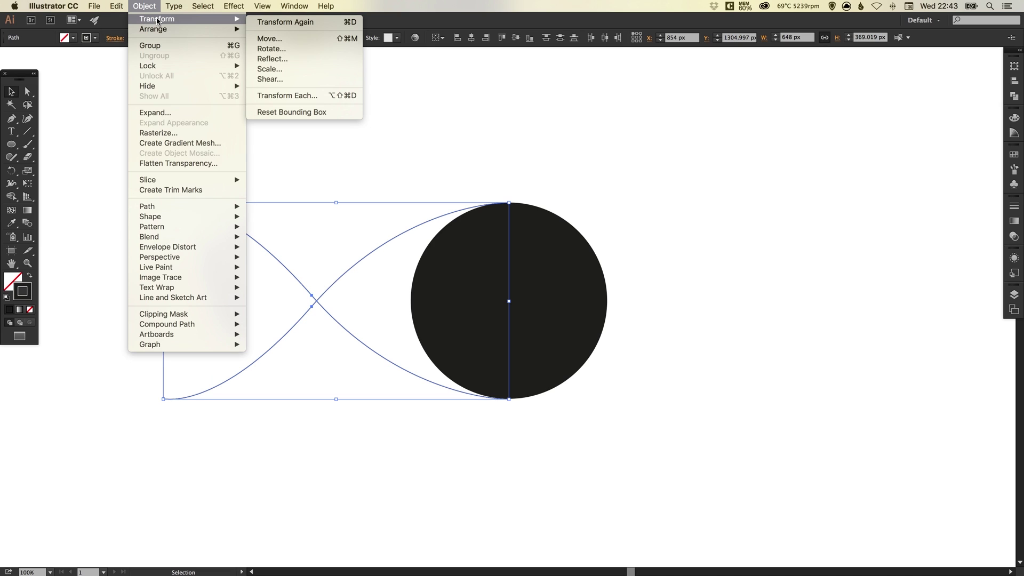
click(265, 59)
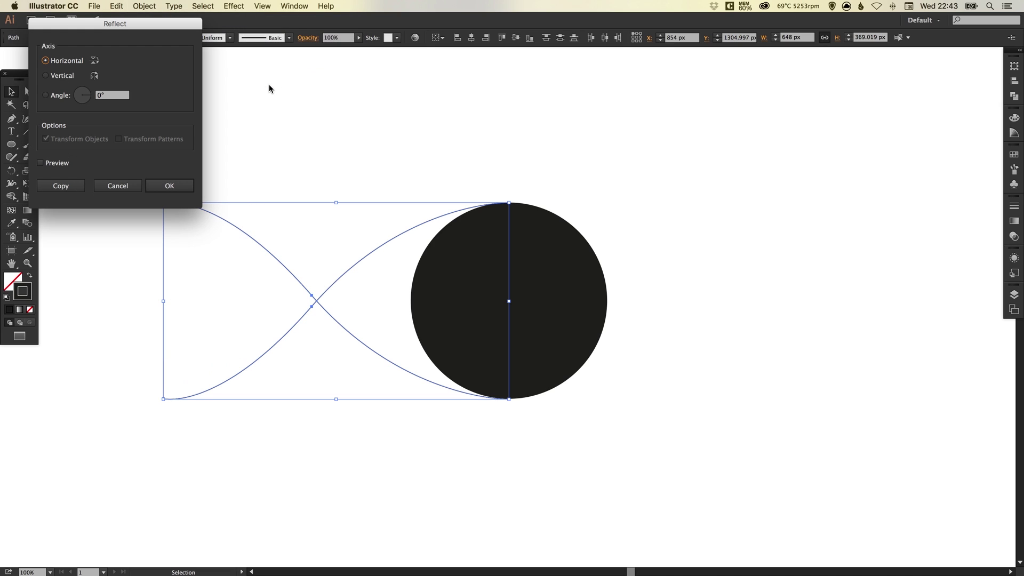
click(56, 76)
click(169, 186)
Step: Move the reflected pair of curves 648 px horizontally to the right so its ends meet the original curves at the circle
drag(332, 177, 163, 168)
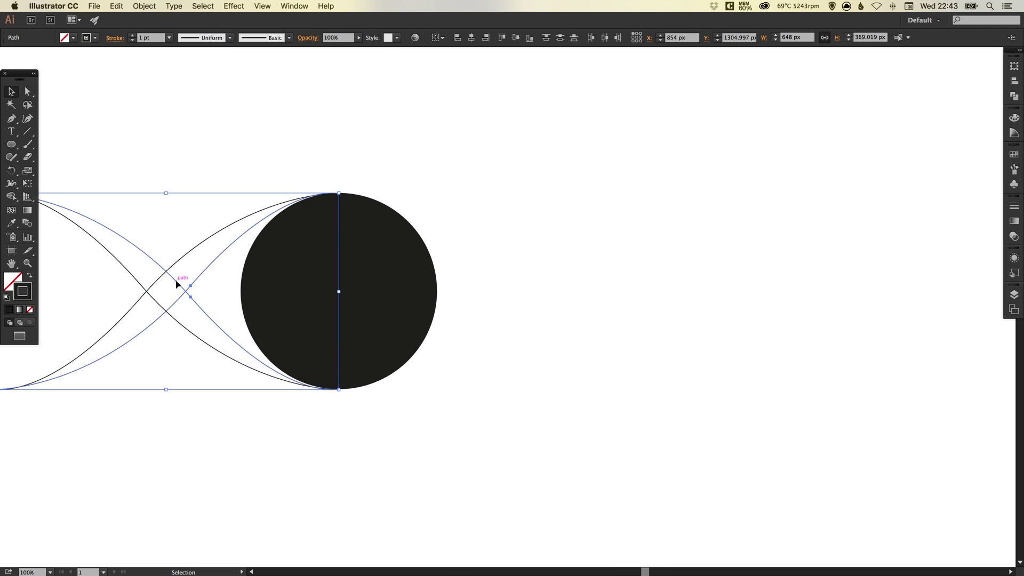
drag(177, 284, 523, 279)
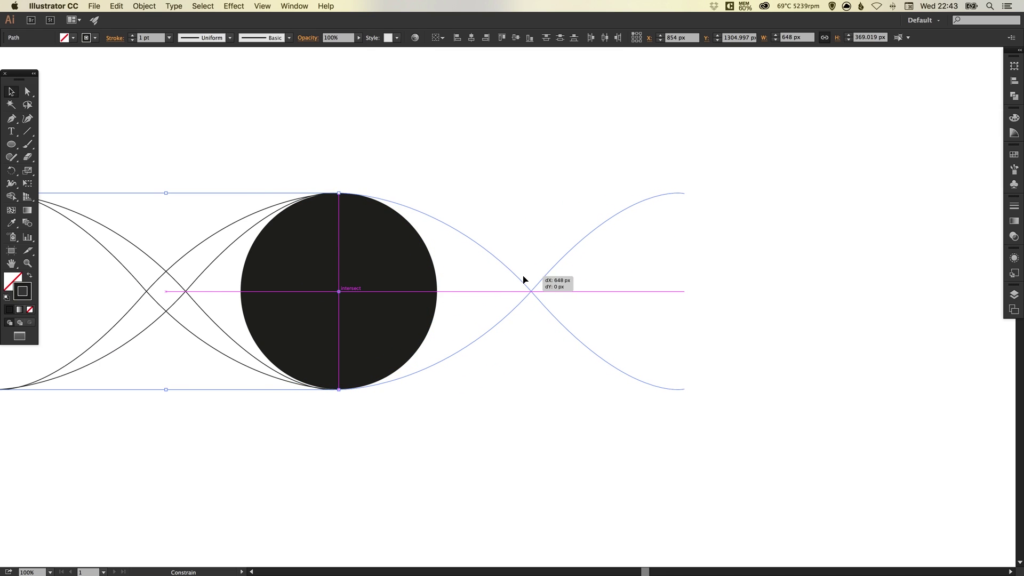
drag(523, 279, 523, 279)
Step: Delete the black circle between the curves
key(space)
drag(343, 265, 455, 270)
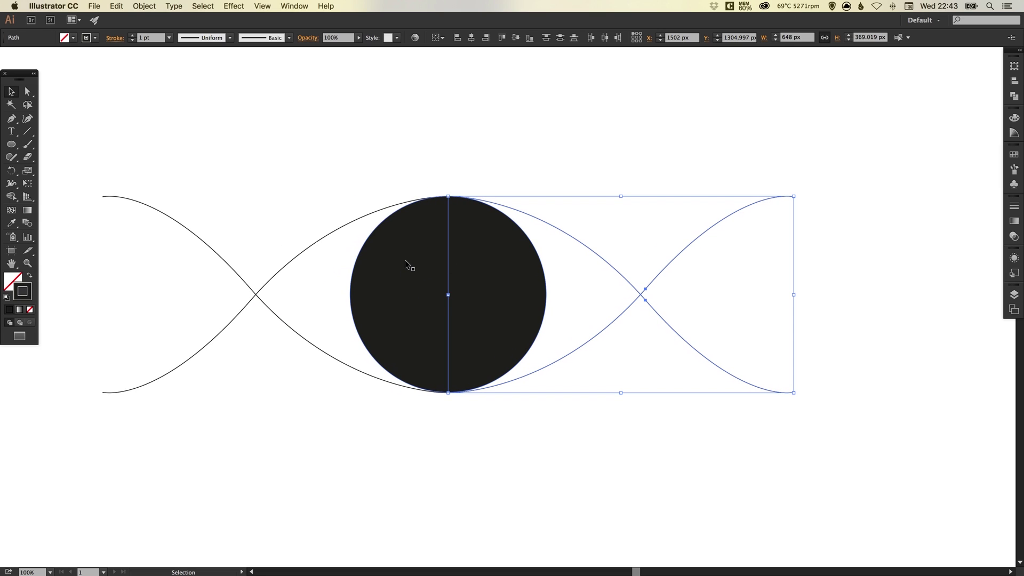
click(405, 260)
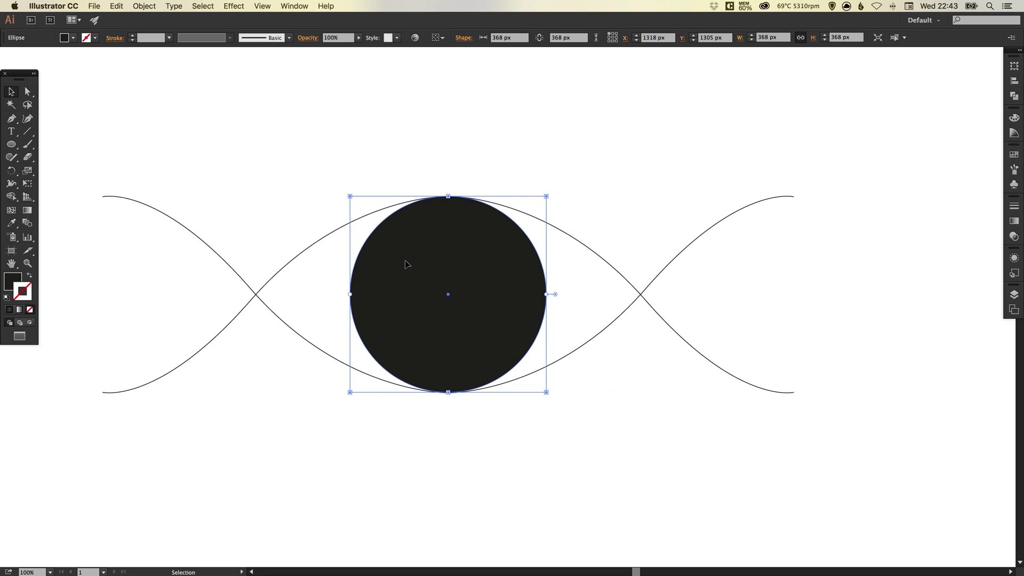
key(Delete)
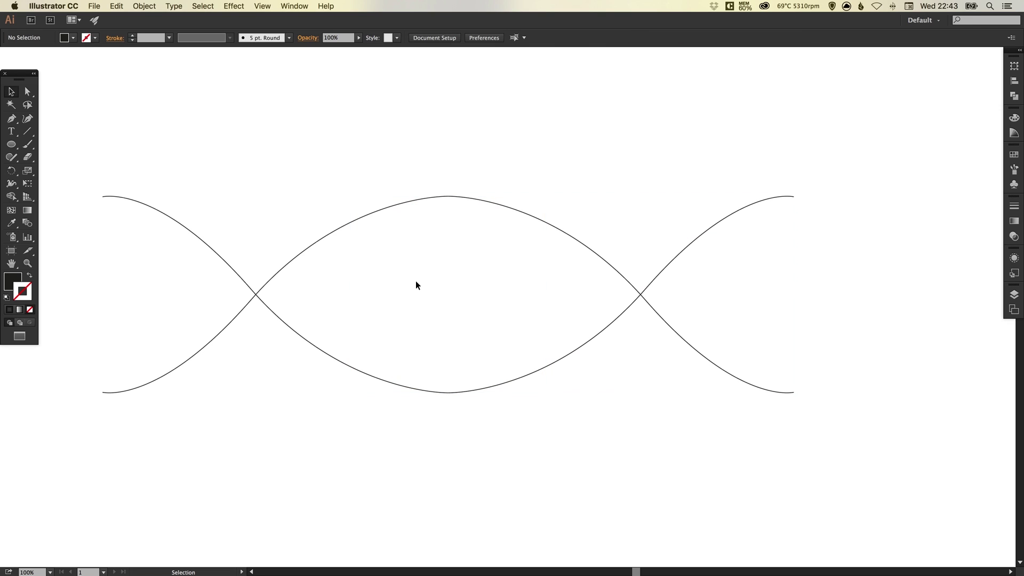
Step: Examine the curve segments meeting at the upper arch's peak to see whether they are separate paths
scroll(423, 273, down, 1)
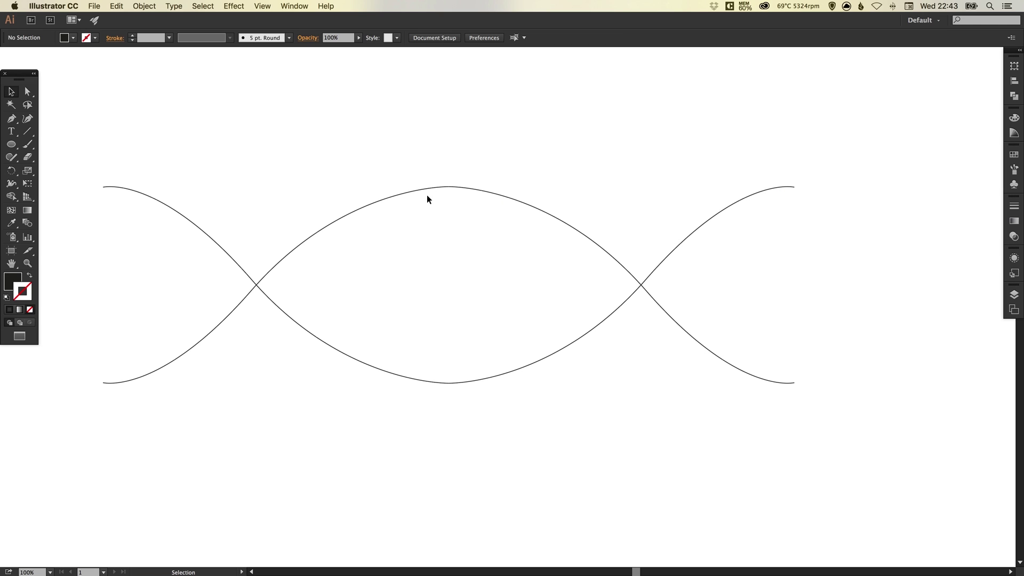
click(27, 93)
drag(424, 169, 479, 222)
key(z)
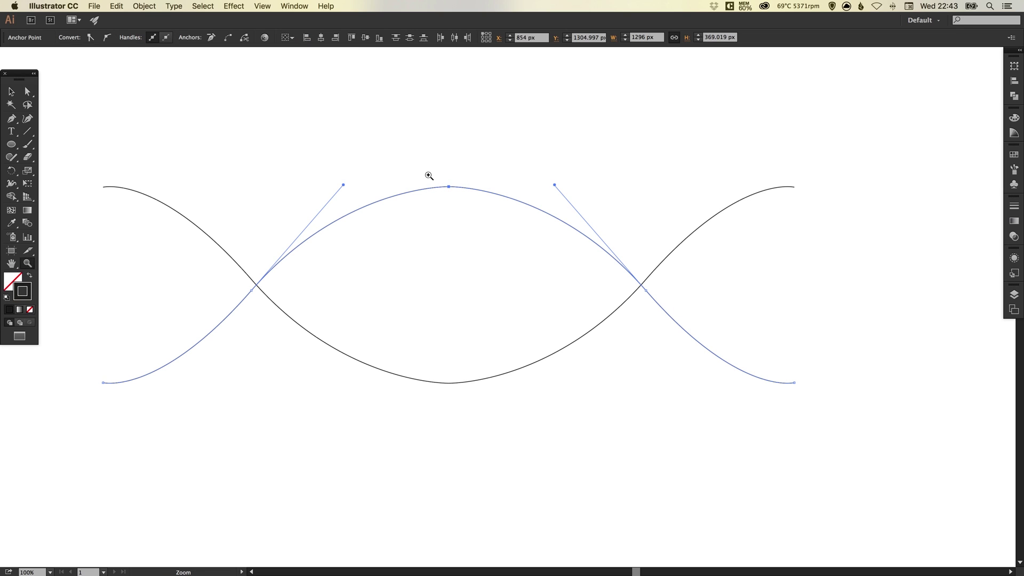
drag(427, 173, 475, 206)
key(a)
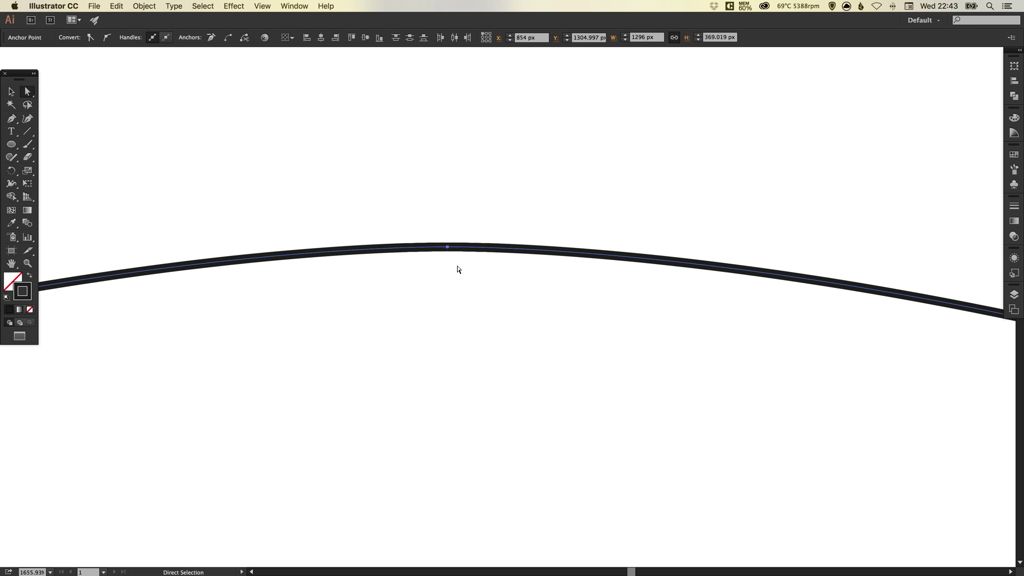
click(457, 261)
drag(430, 233, 457, 274)
click(430, 259)
click(448, 247)
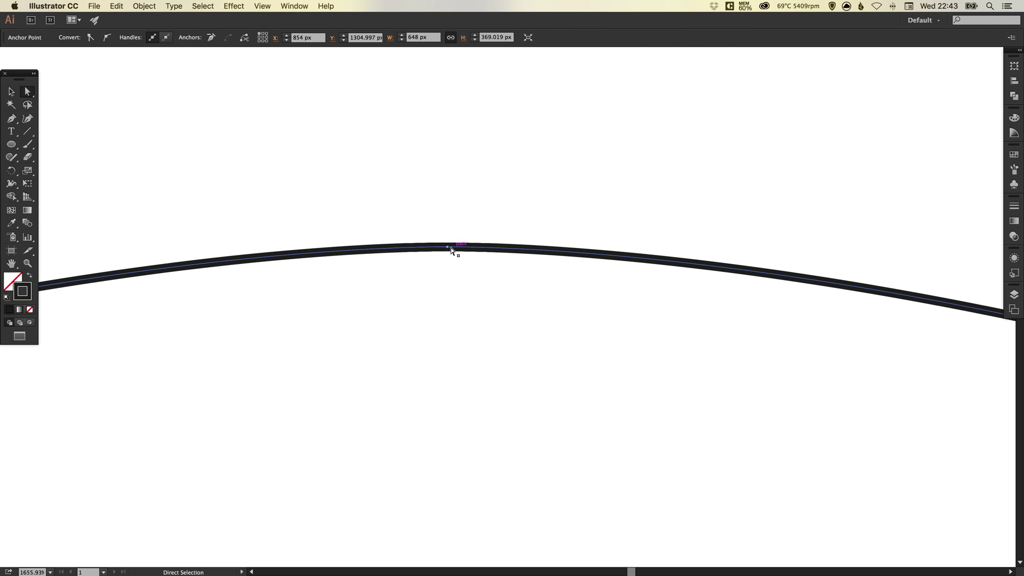
click(469, 248)
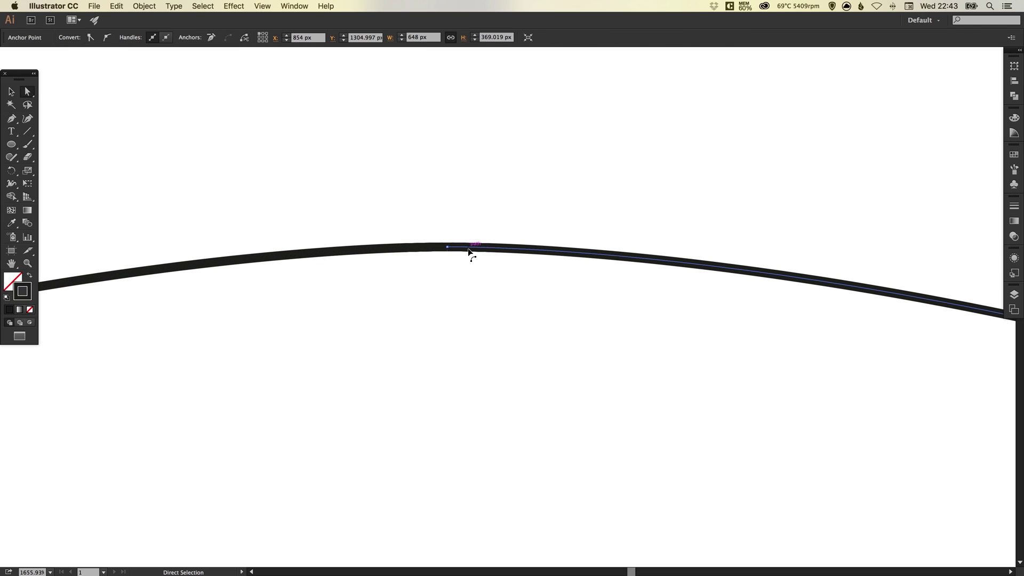
Step: Join the two overlapping endpoints at the upper arch's peak into one path
drag(414, 203, 471, 250)
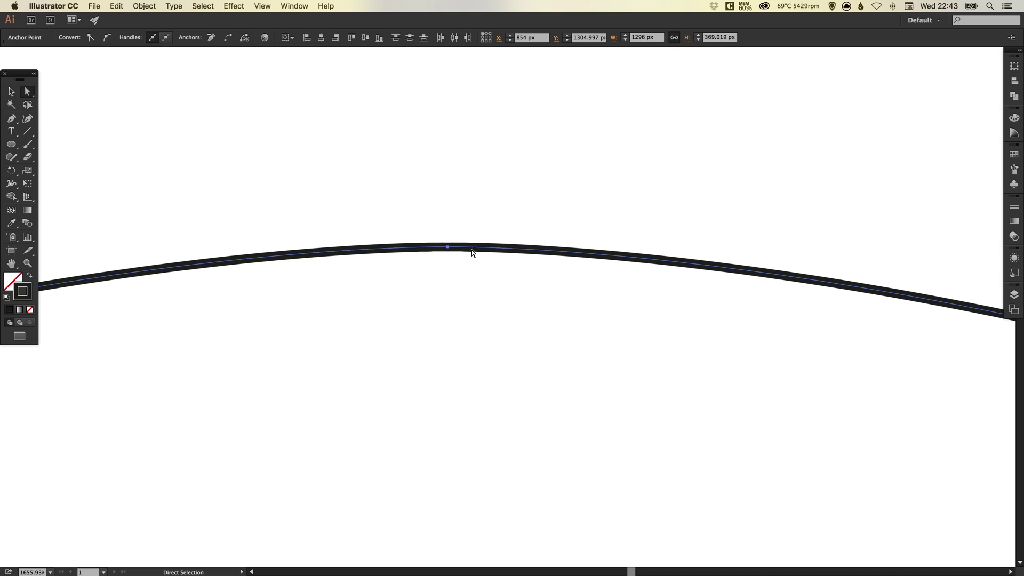
click(147, 9)
mouse_move(179, 206)
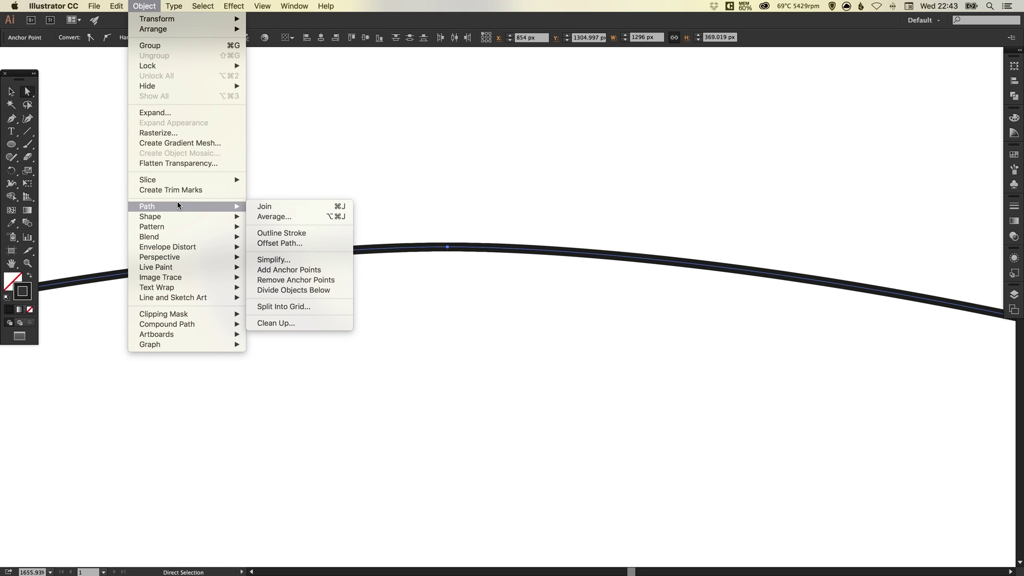
click(268, 208)
click(452, 238)
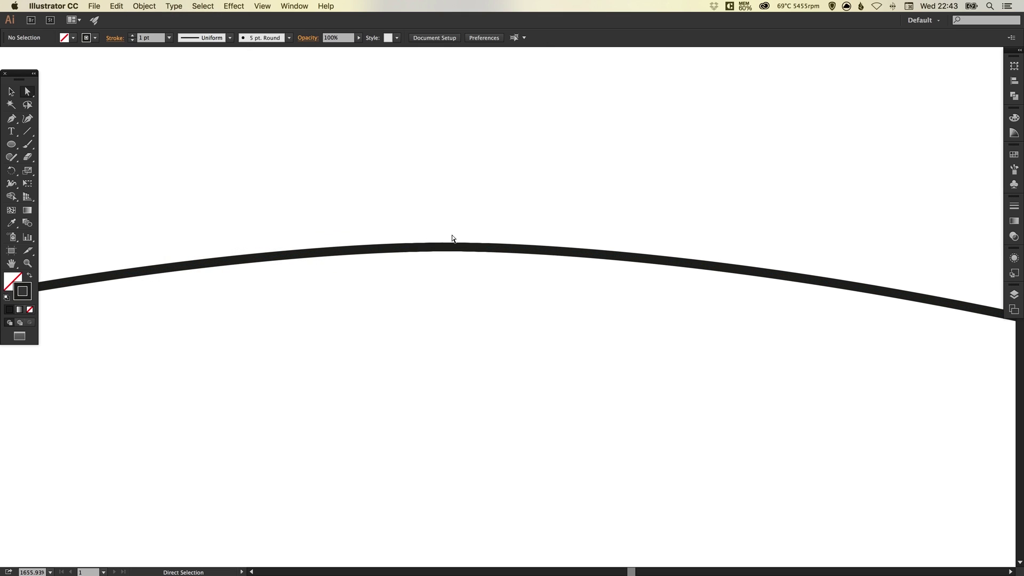
Step: Check that the curve through the upper peak behaves as one path, undoing any test move
click(436, 248)
drag(491, 251, 483, 207)
key(super+z)
click(432, 248)
click(447, 247)
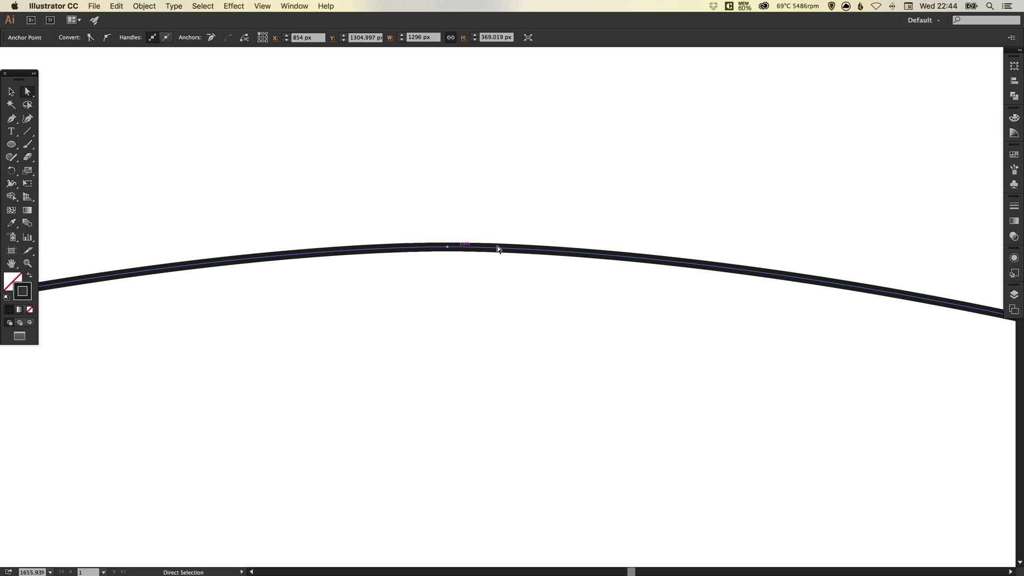
click(457, 313)
Step: Join the two overlapping endpoints at the lowest point of the lower arch into one path
key(super+1)
drag(494, 384, 537, 373)
key(z)
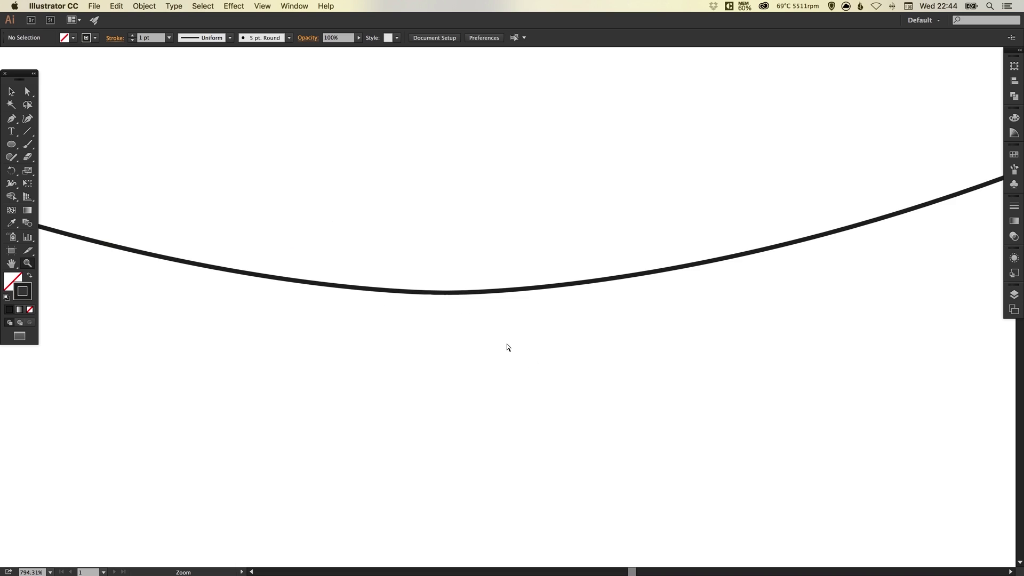
key(a)
drag(397, 260, 546, 388)
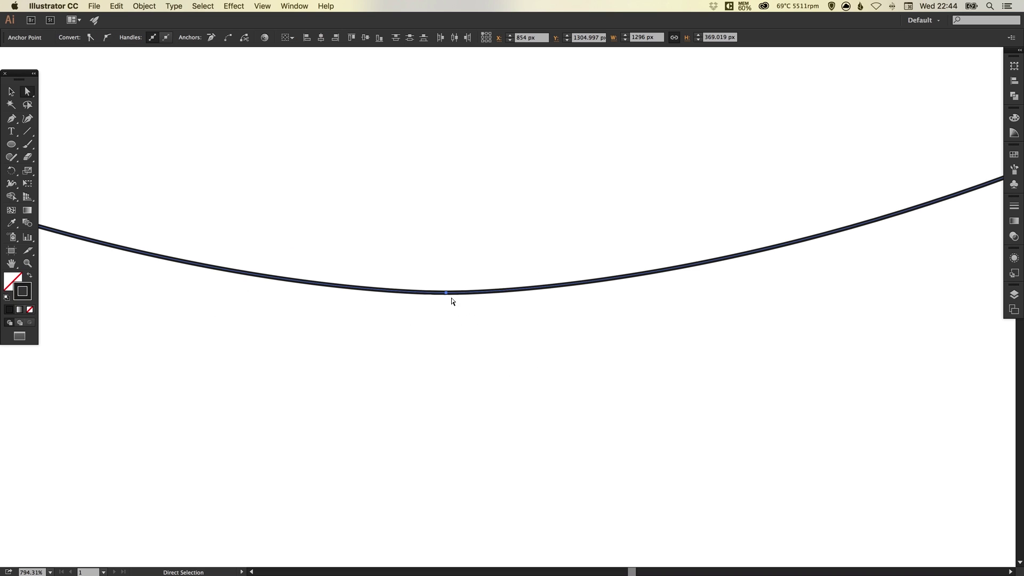
click(144, 6)
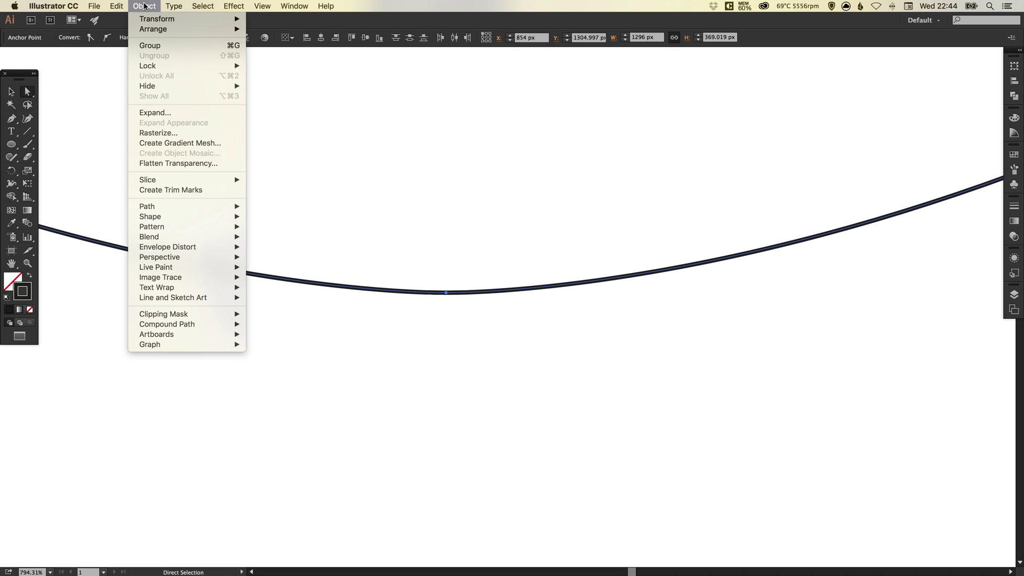
click(264, 206)
click(386, 187)
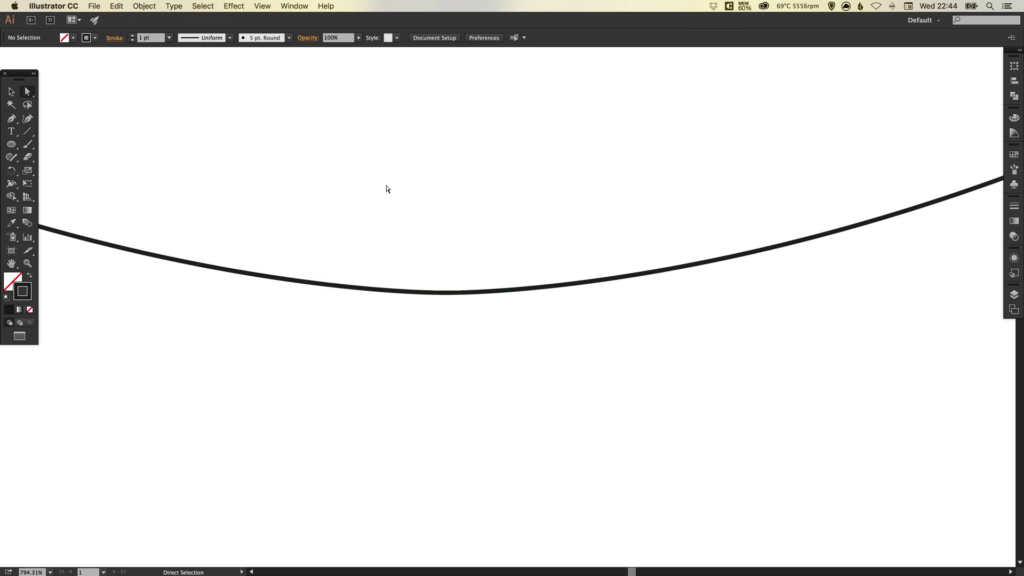
Step: Smooth the peak of the upper arch with the Smooth tool, stroking along the curve around its centre anchor
key(super+minus)
key(super+minus)
key(super+minus)
key(super+minus)
key(super+minus)
key(super+minus)
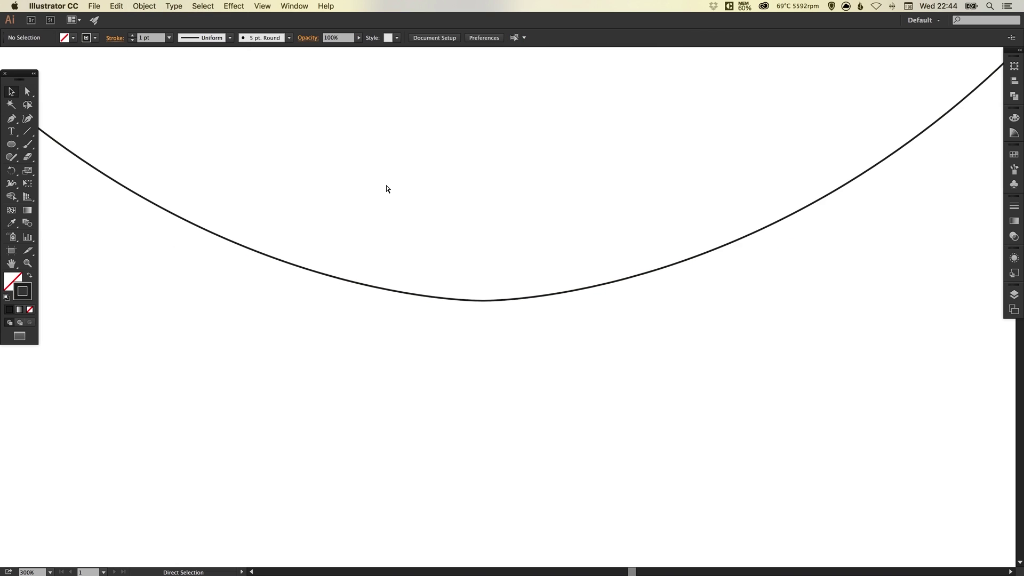
key(space)
drag(384, 183, 356, 271)
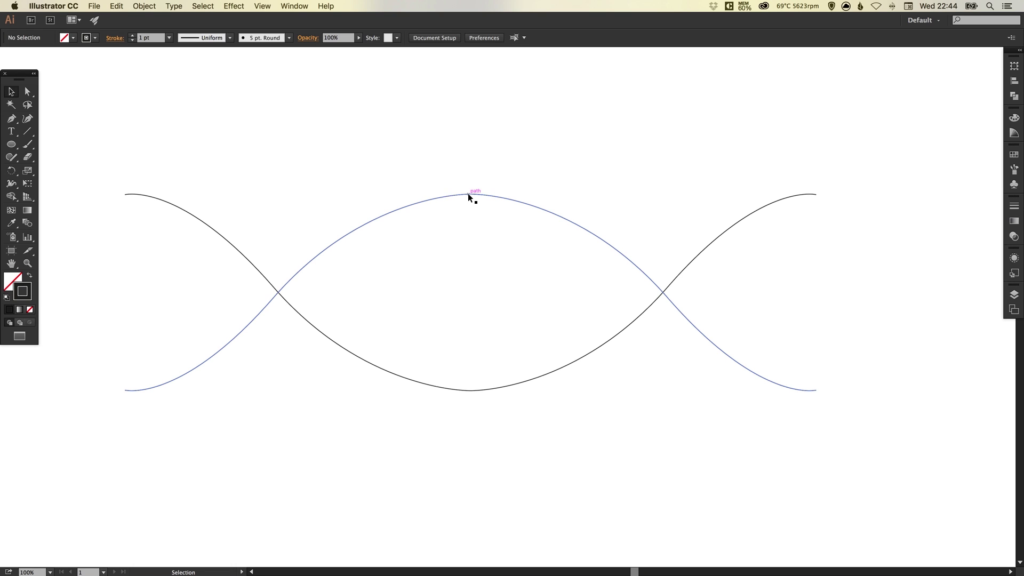
click(417, 201)
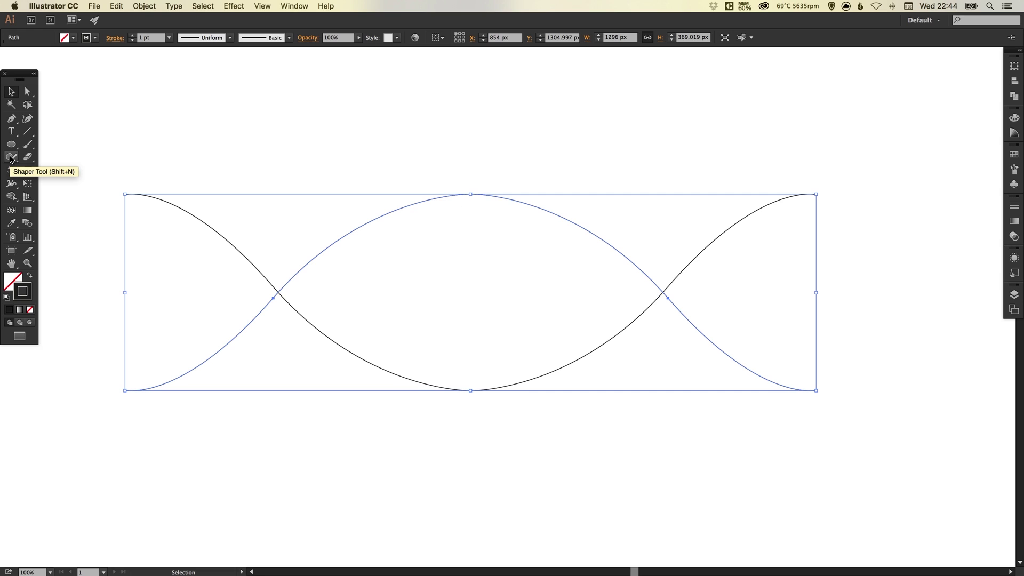
click(10, 158)
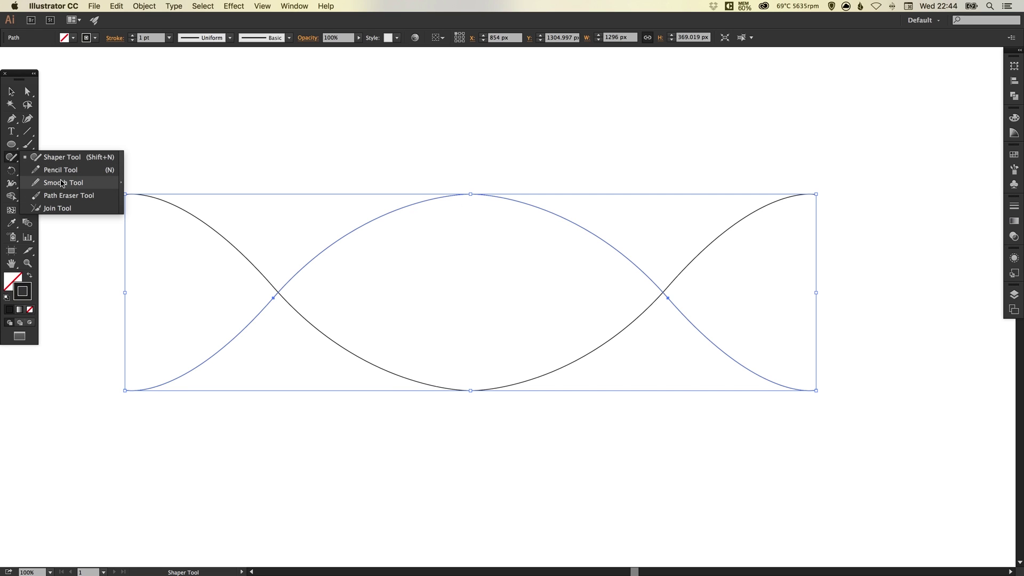
click(57, 183)
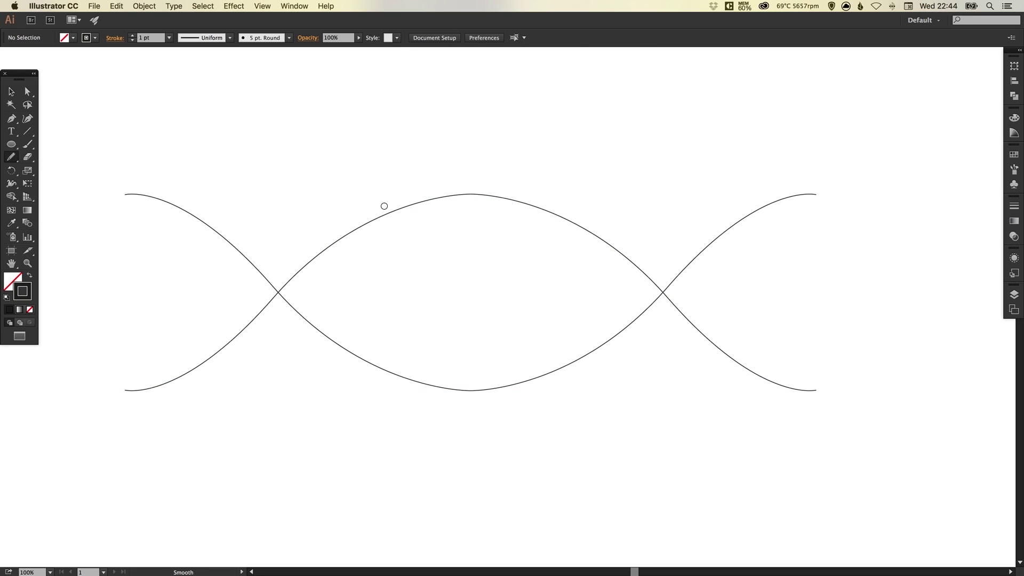
click(10, 92)
click(441, 196)
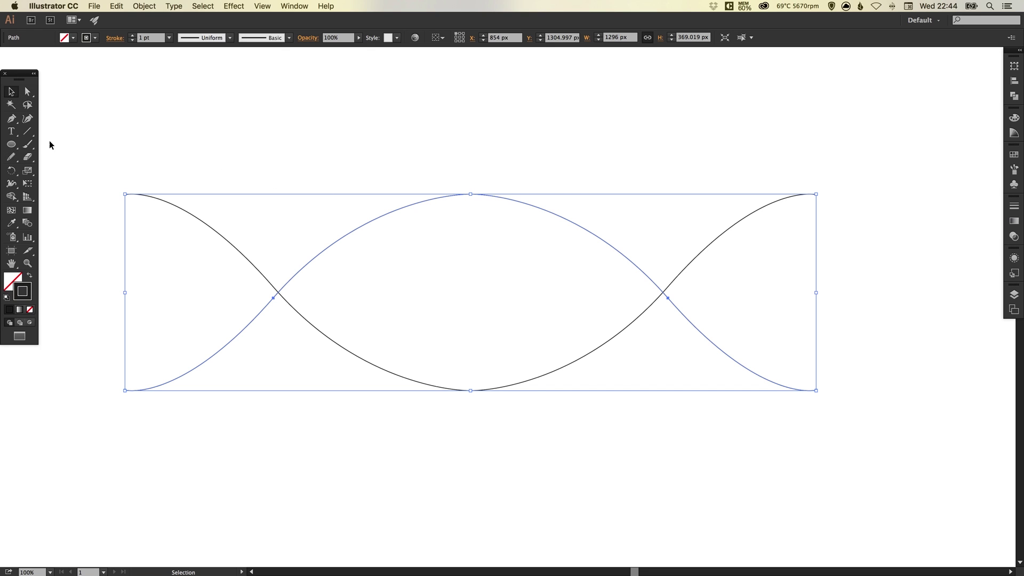
click(11, 156)
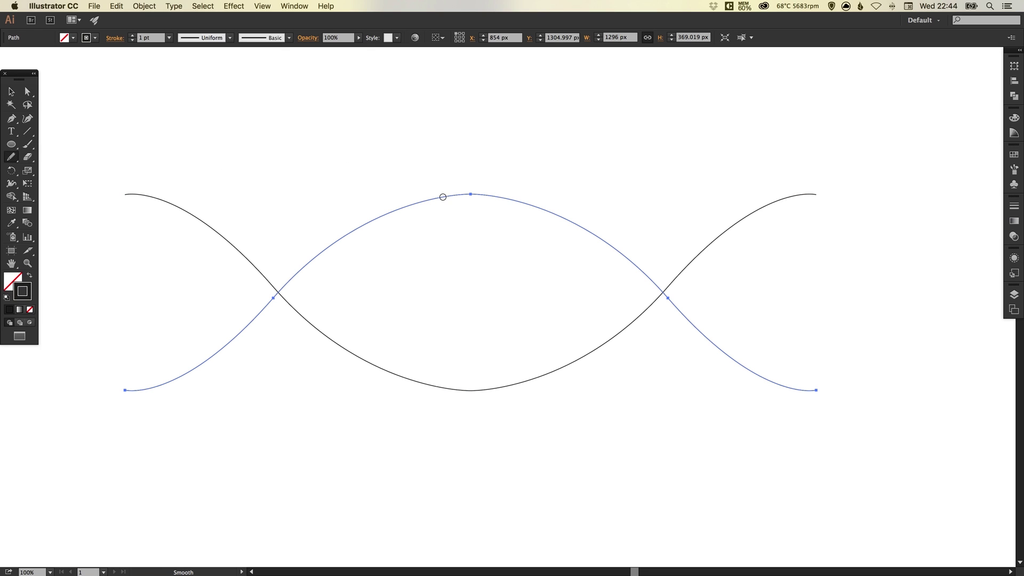
mouse_move(462, 195)
mouse_down()
mouse_move(441, 197)
mouse_move(469, 201)
mouse_move(418, 201)
mouse_up()
key(v)
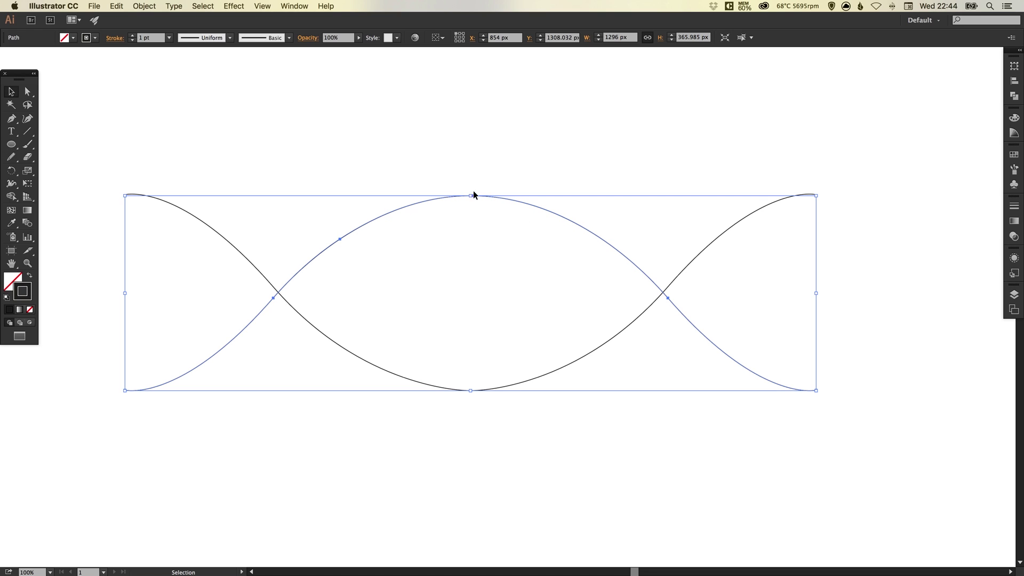
click(493, 274)
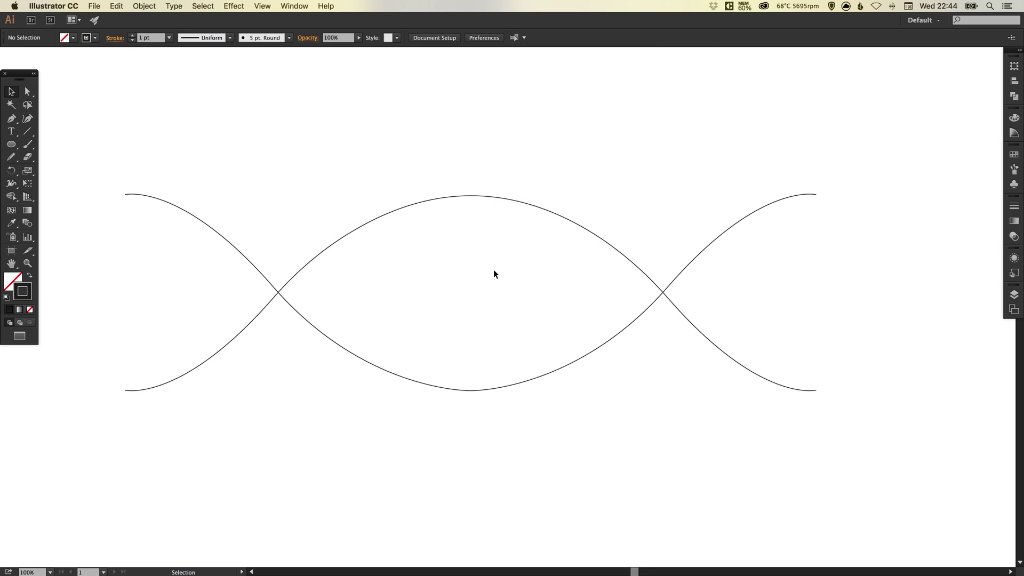
Step: Smooth the lowest point of the lower arch with the Smooth tool, stroking across its centre anchor
click(442, 389)
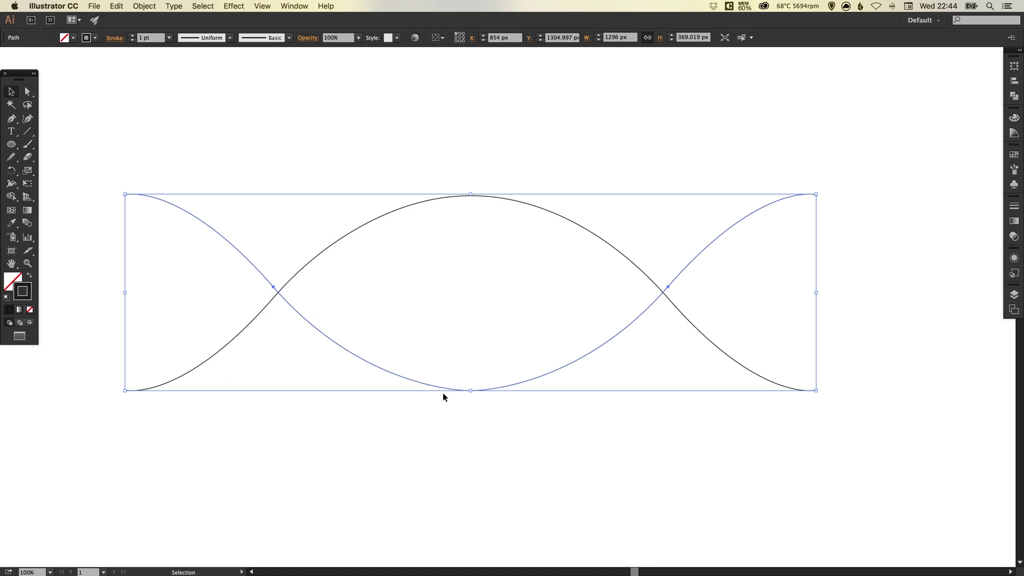
click(11, 157)
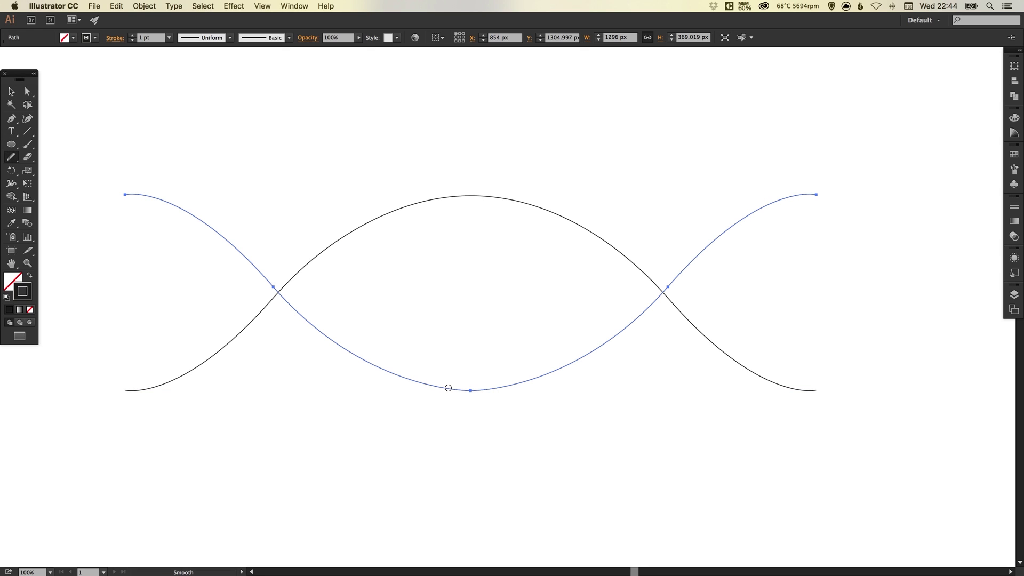
mouse_move(448, 388)
mouse_down()
mouse_move(513, 396)
mouse_move(541, 381)
mouse_move(520, 388)
mouse_up()
key(v)
click(483, 400)
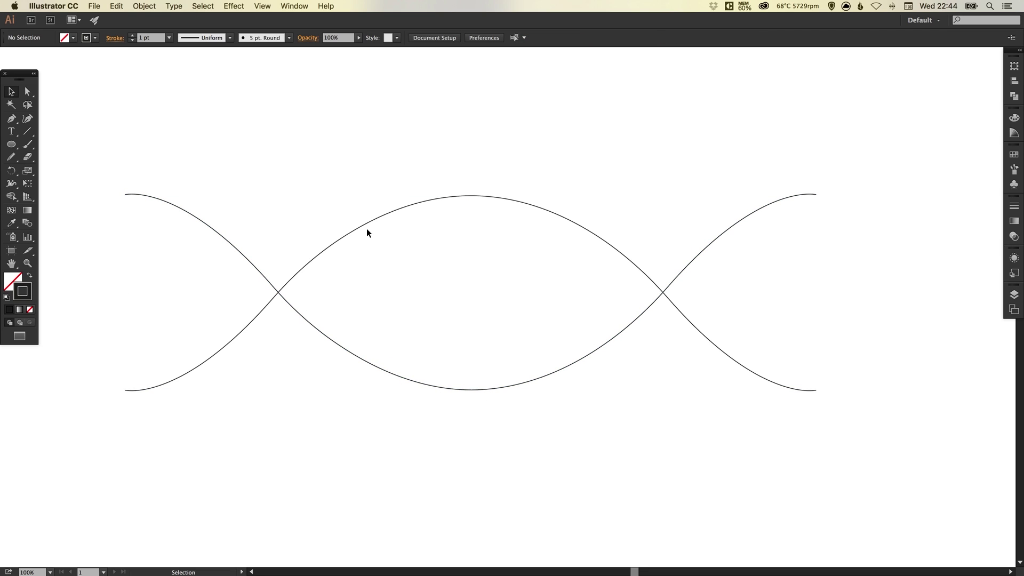
Step: Add an anchor point near the left end of each curve, at its highest and lowest point respectively
key(space)
drag(298, 215, 324, 208)
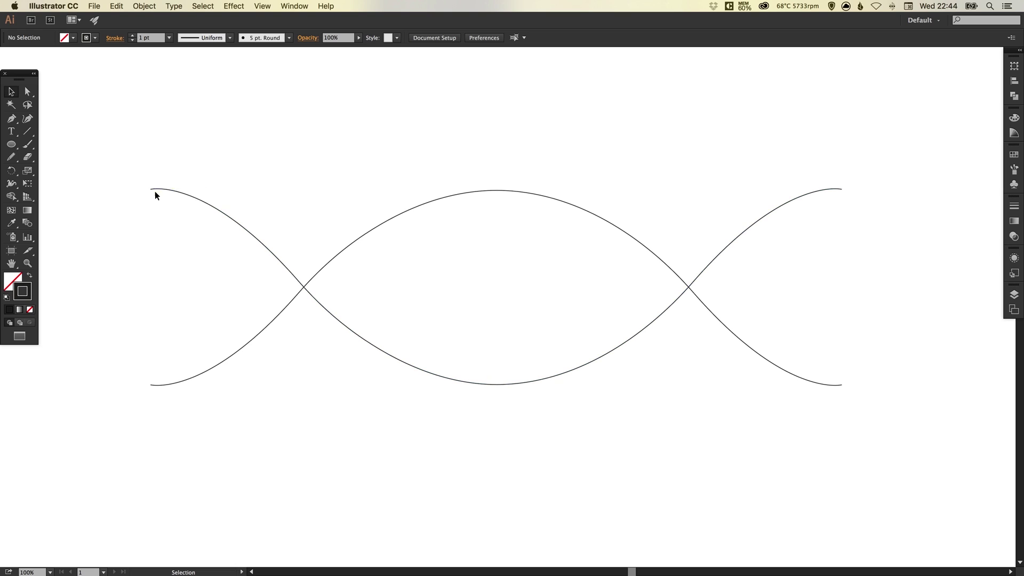
drag(106, 166, 372, 503)
scroll(398, 190, up, 5)
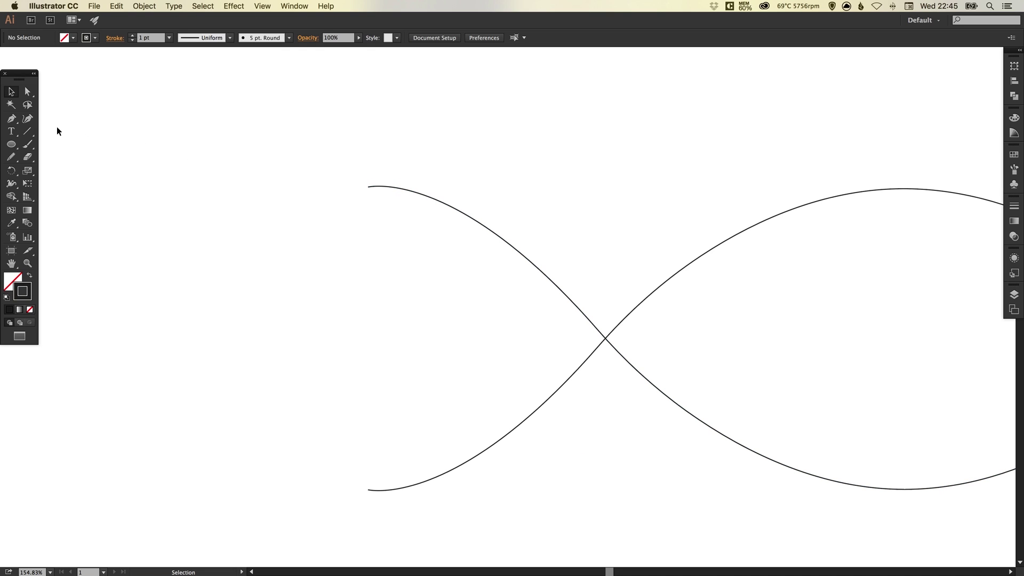
click(7, 120)
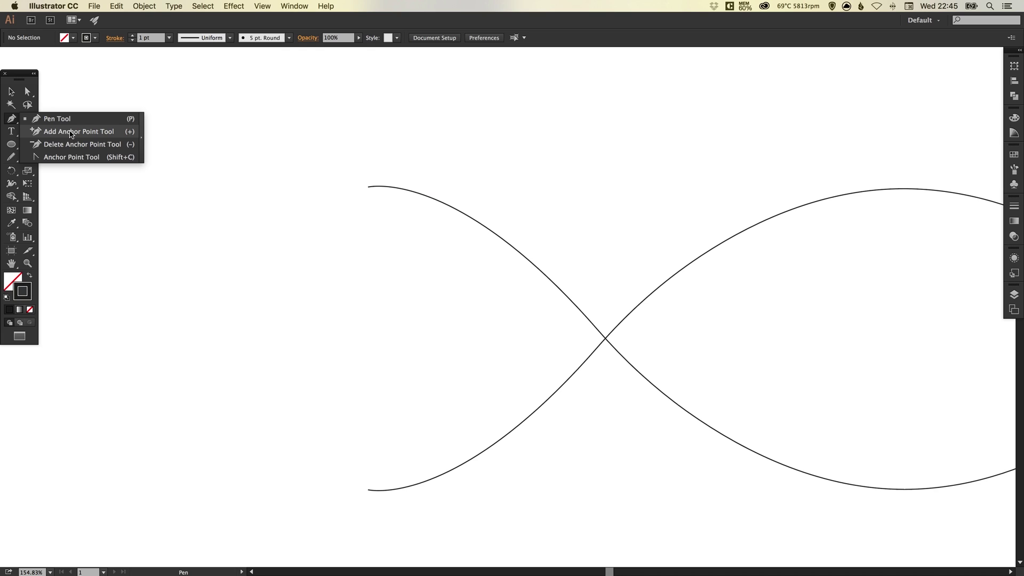
click(87, 133)
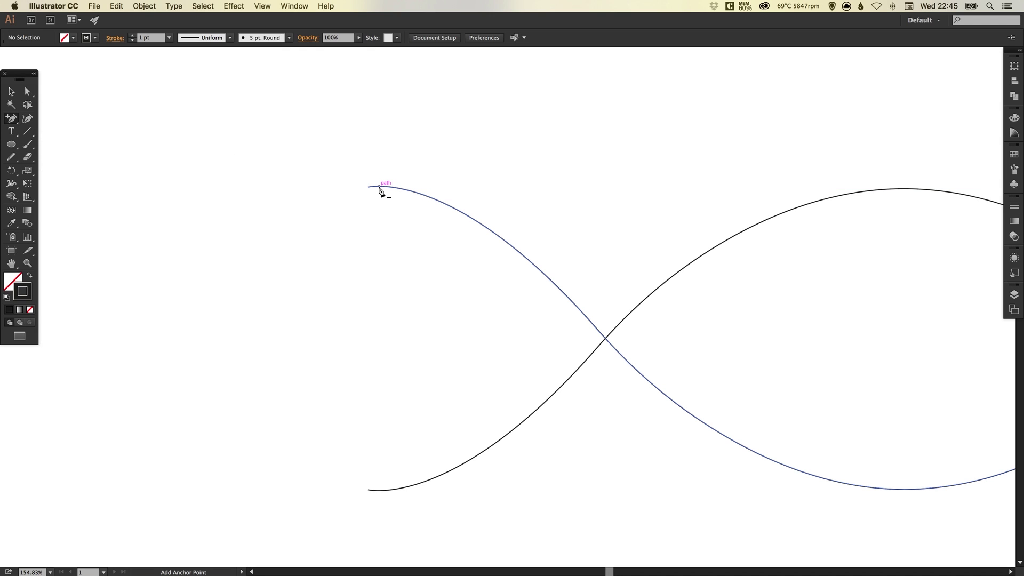
click(379, 187)
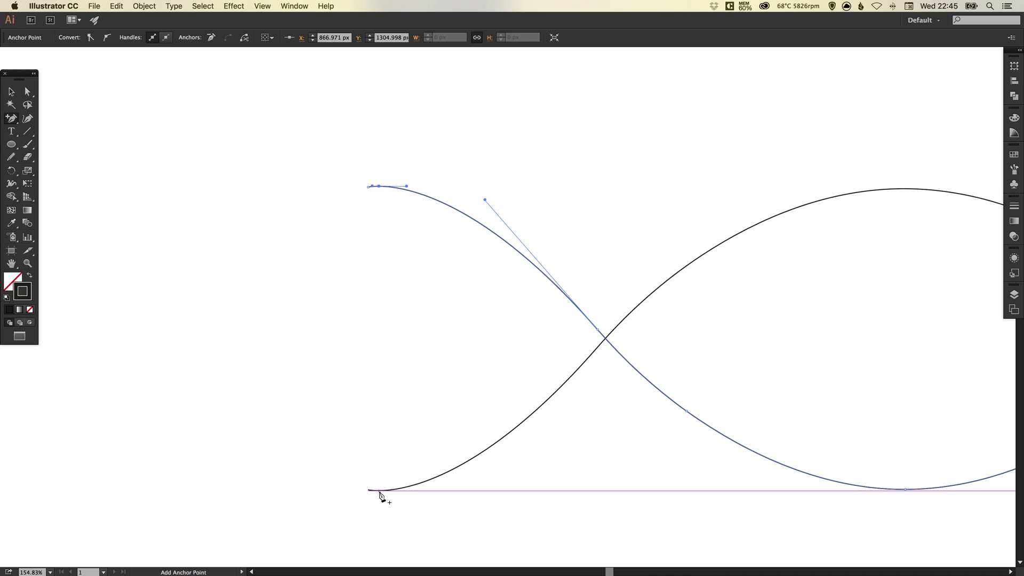
click(379, 490)
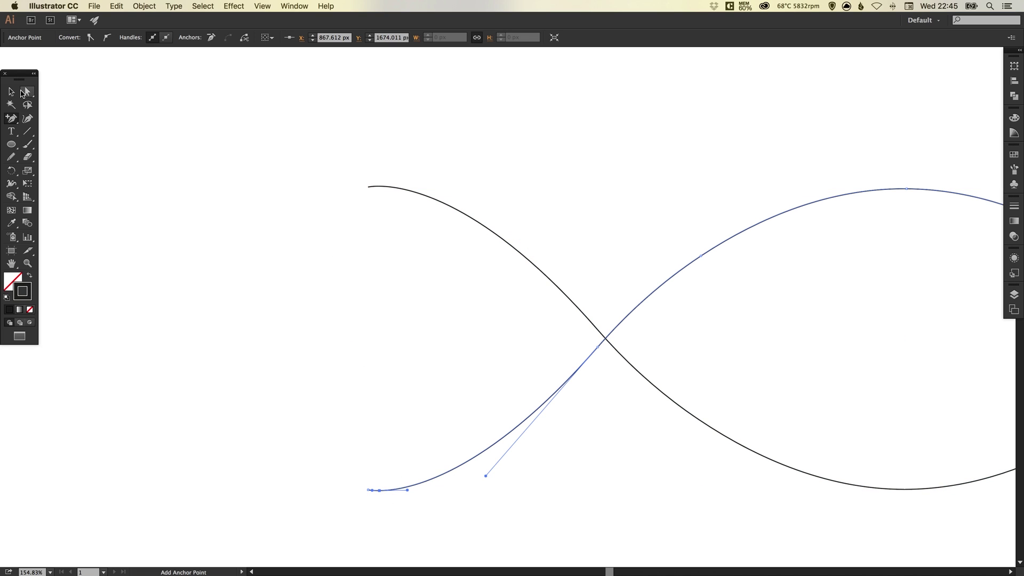
Step: Delete the outermost left anchor of the curve that starts at the upper left, trimming it back to the added point
click(22, 94)
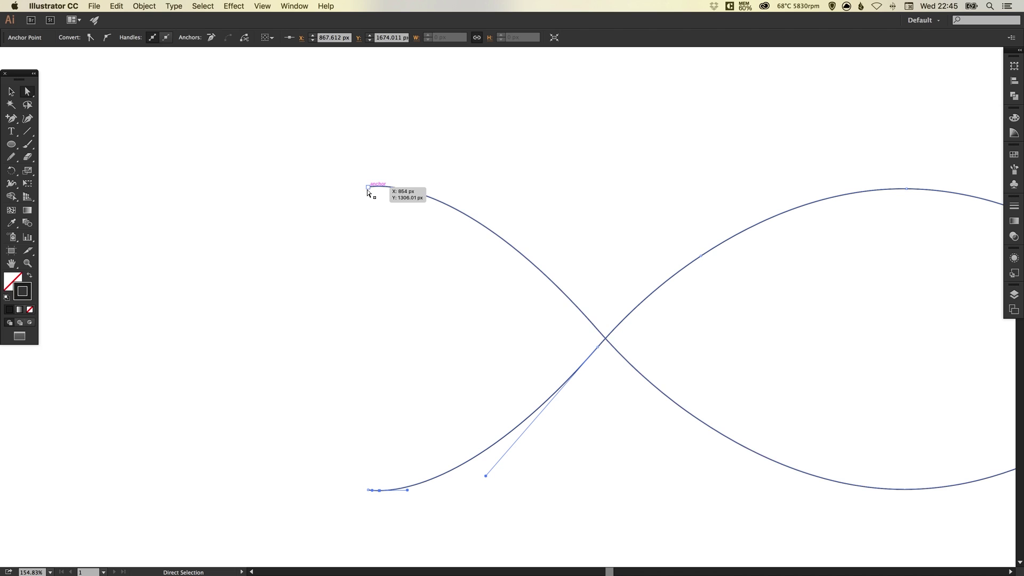
key(z)
drag(347, 164, 430, 230)
key(a)
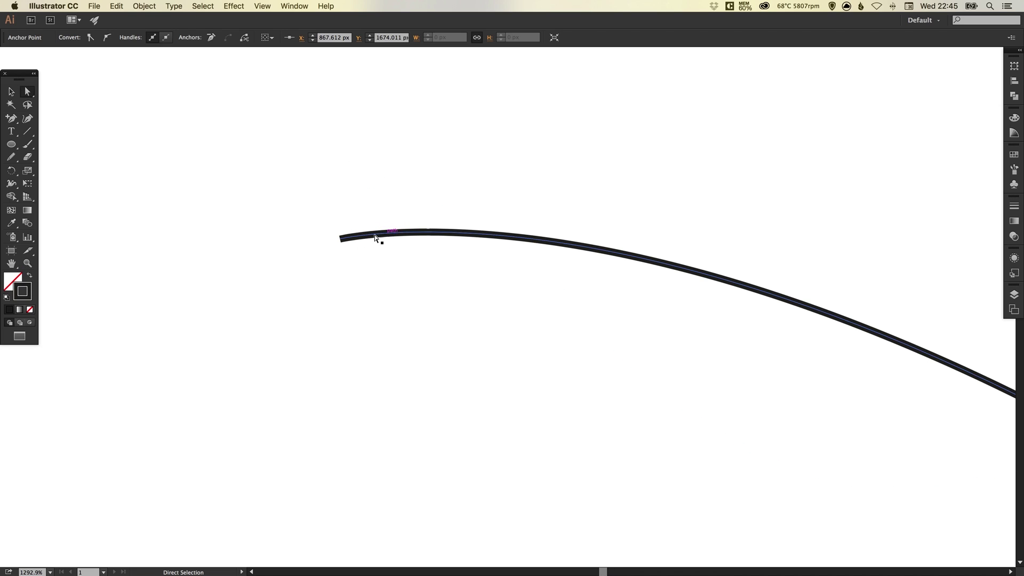
click(340, 239)
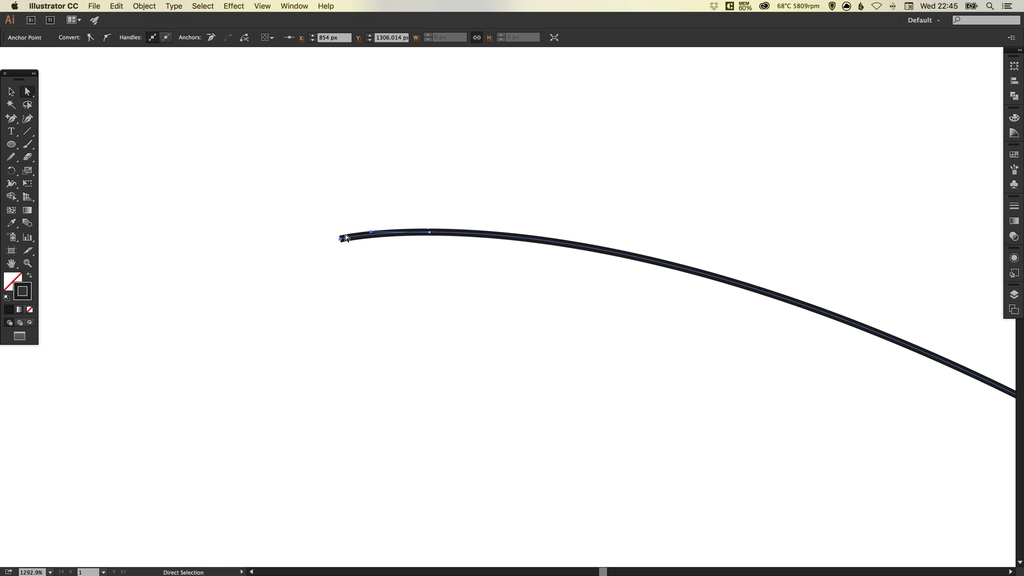
key(Delete)
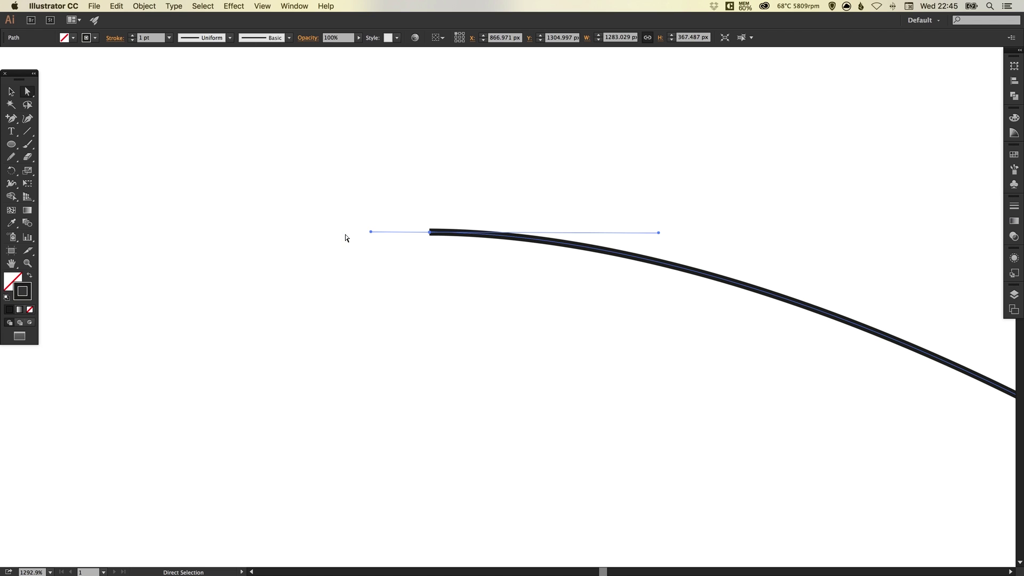
Step: Delete the outermost left anchor of the curve that starts at the lower left, trimming it back to its lowest point
click(442, 328)
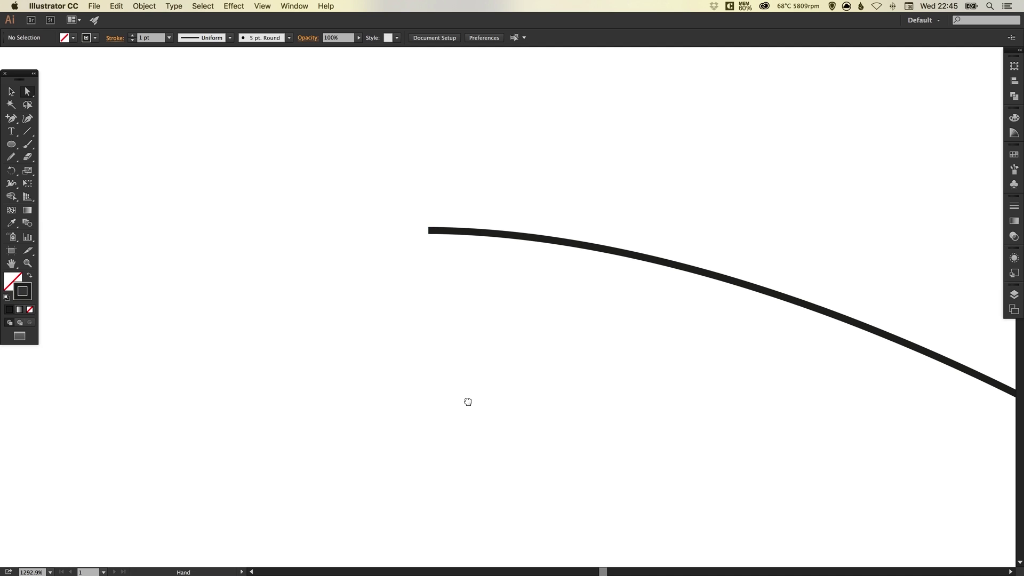
drag(468, 400, 468, 391)
key(super+1)
key(z)
drag(137, 366, 302, 452)
drag(107, 191, 268, 335)
key(a)
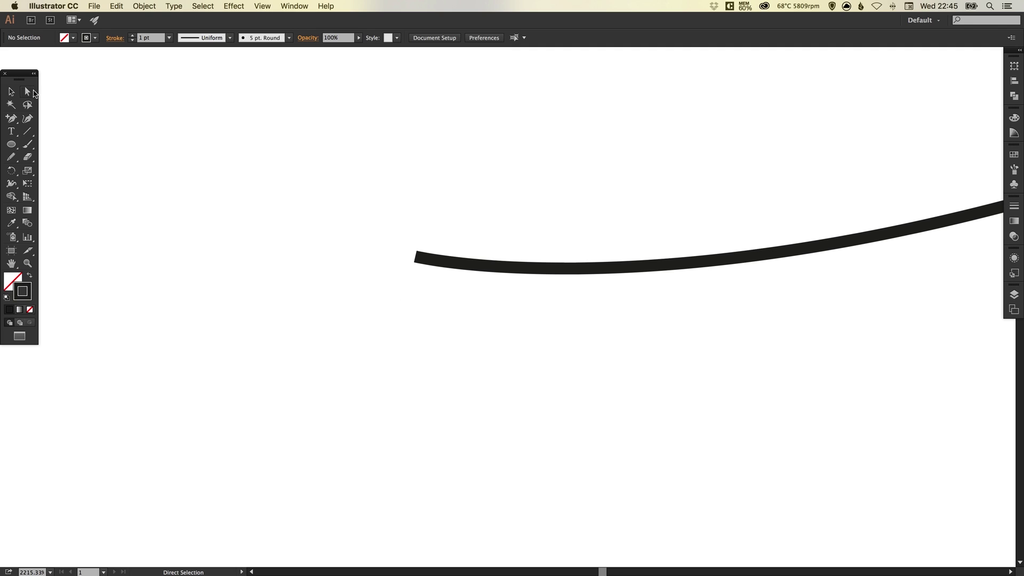
click(417, 256)
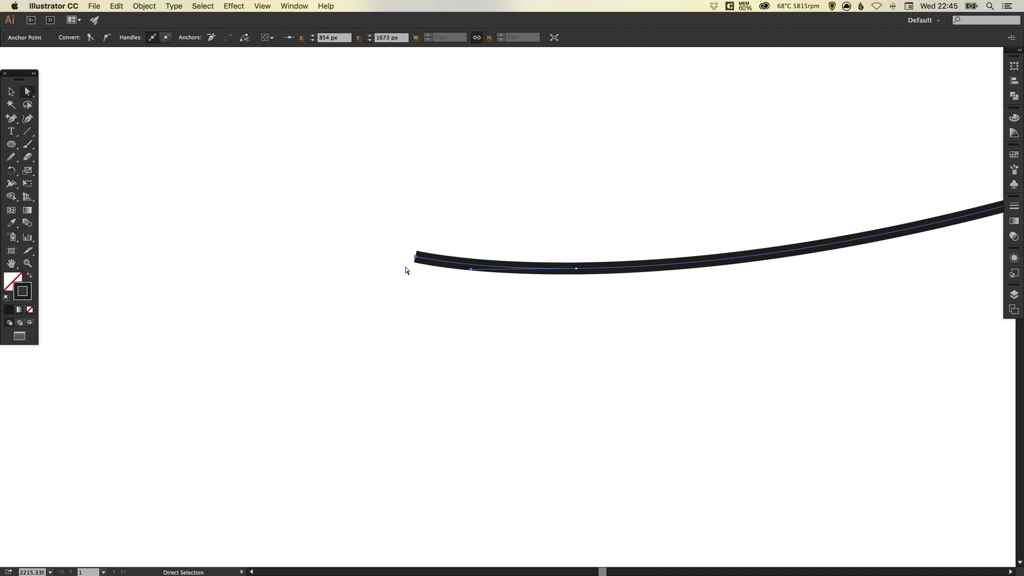
key(Delete)
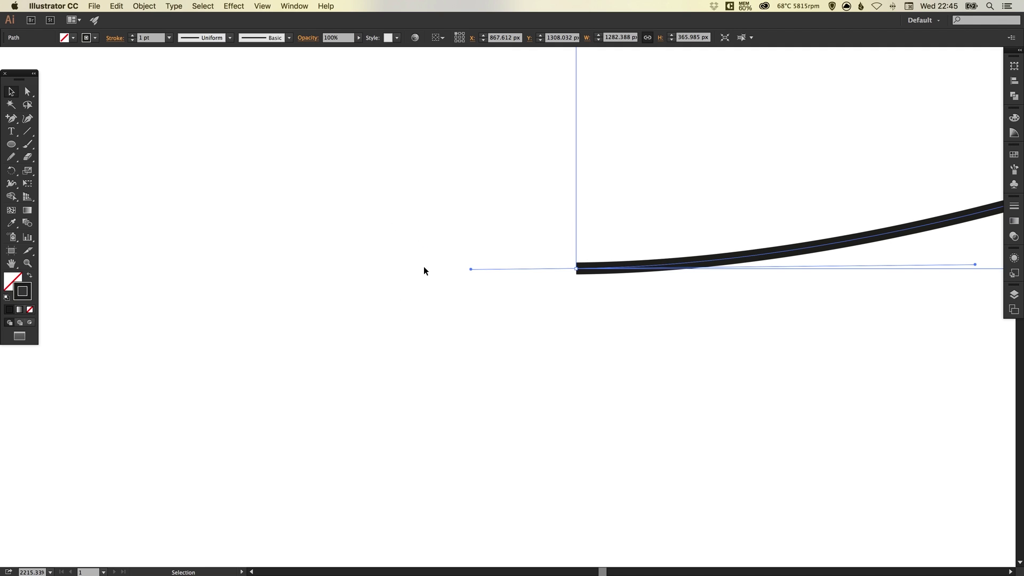
key(super+shift+a)
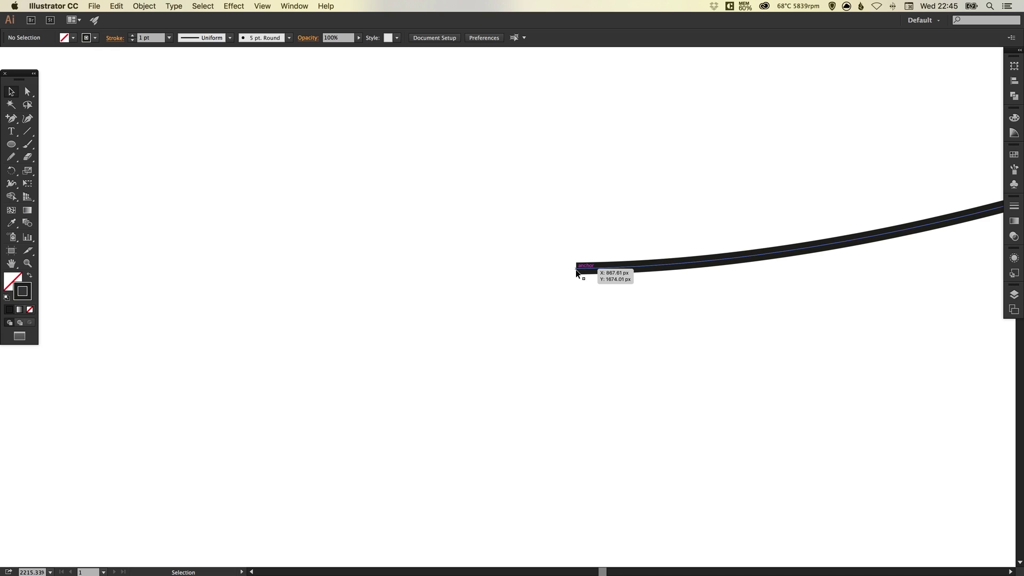
key(super+1)
Step: Add an anchor point near the right end of each curve, at the upper one's peak and the lower one's lowest point
drag(633, 306, 511, 303)
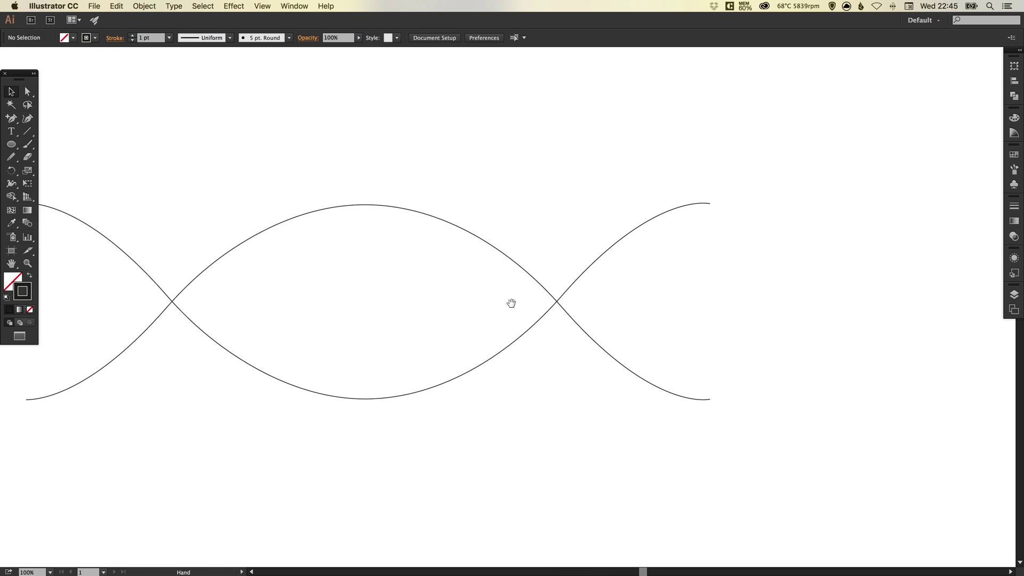
drag(626, 168, 750, 379)
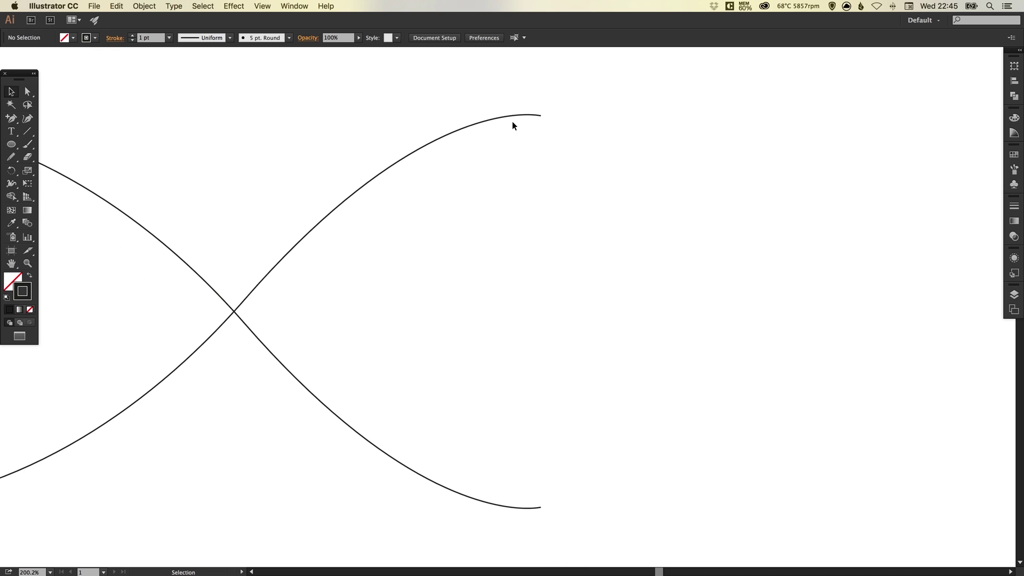
key(z)
drag(369, 79, 670, 532)
key(v)
click(482, 91)
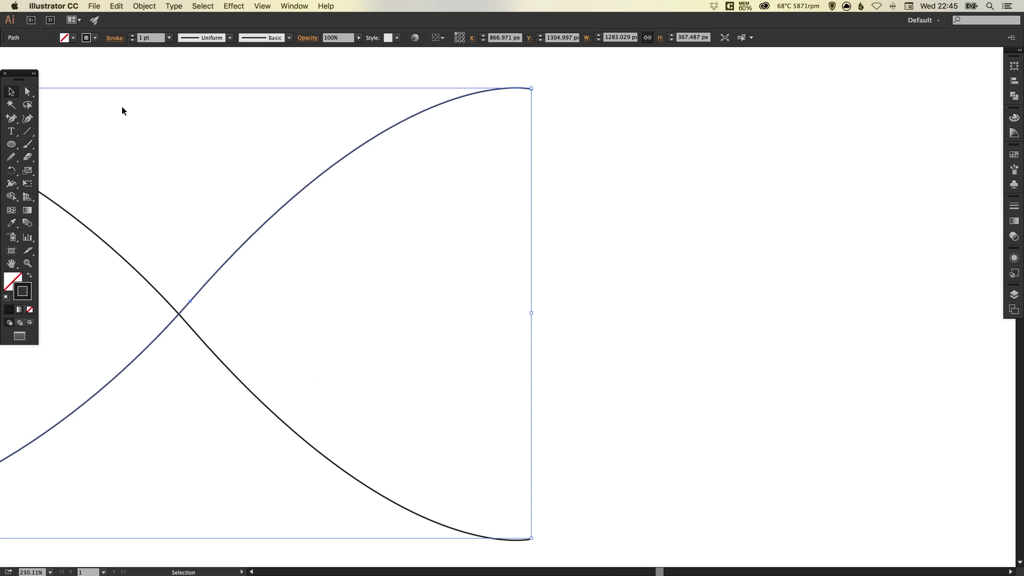
click(10, 119)
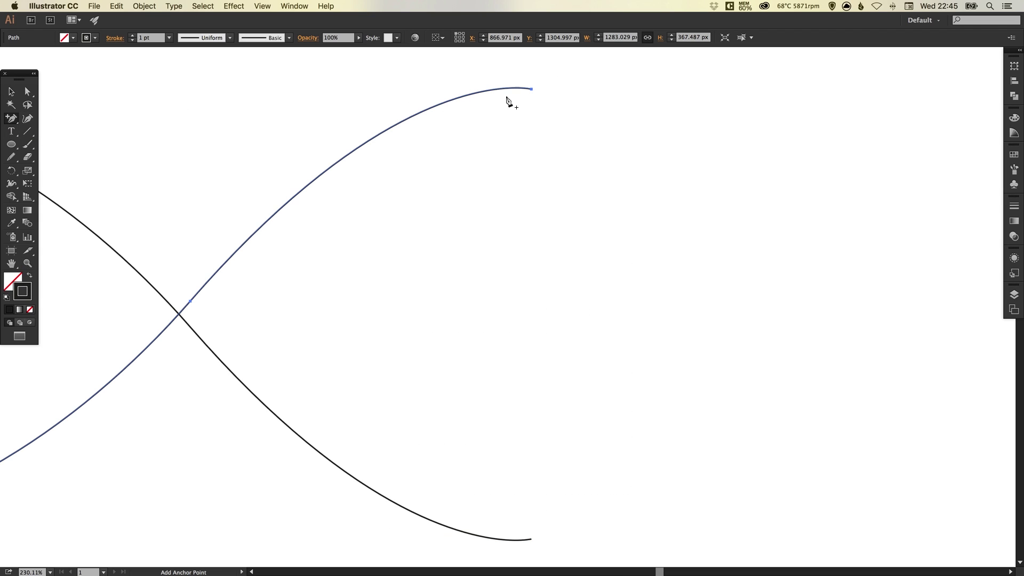
click(520, 88)
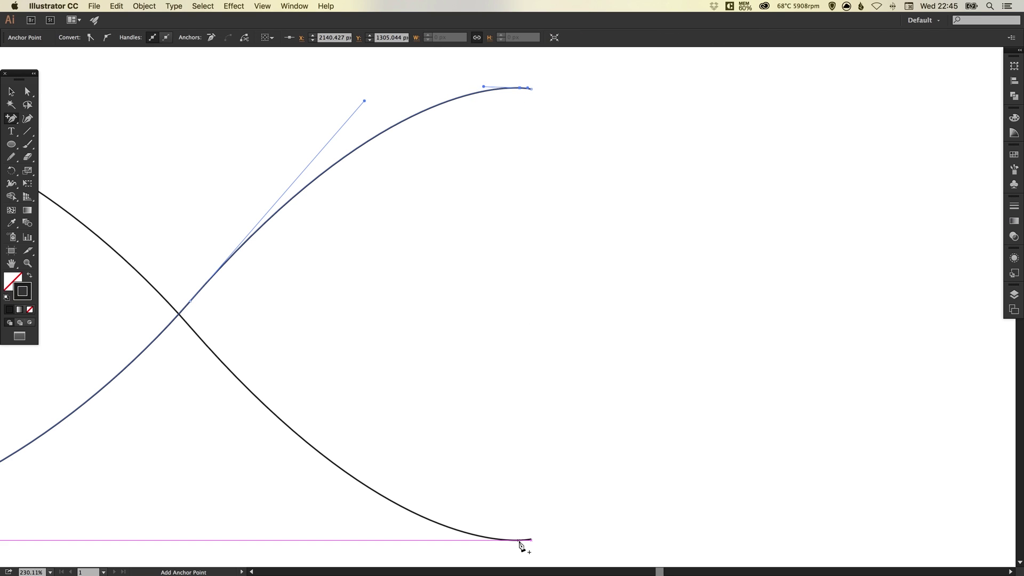
click(521, 540)
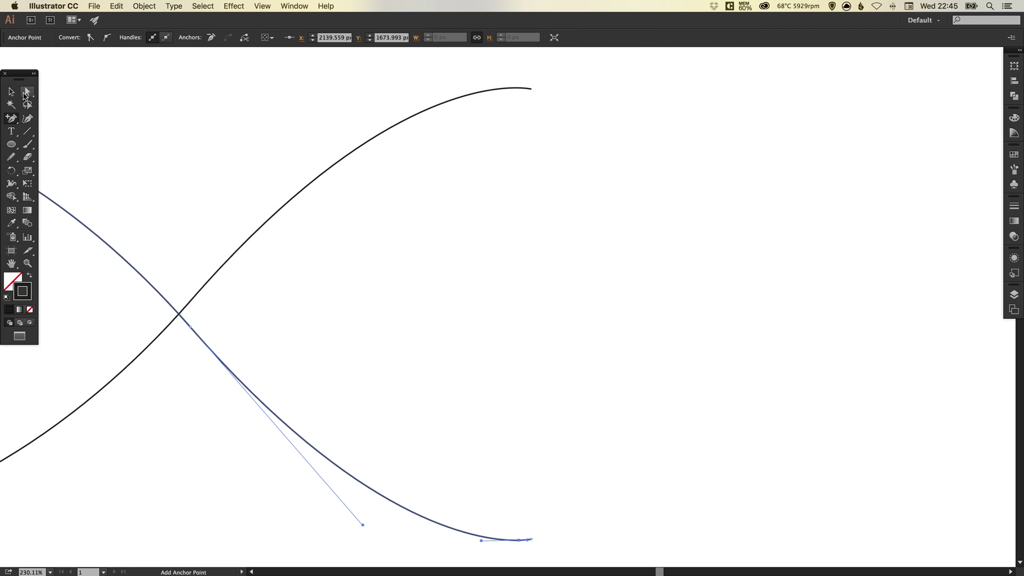
Step: Delete the outermost right anchor of both curves, trimming them back to the added points
click(28, 92)
drag(561, 77, 528, 105)
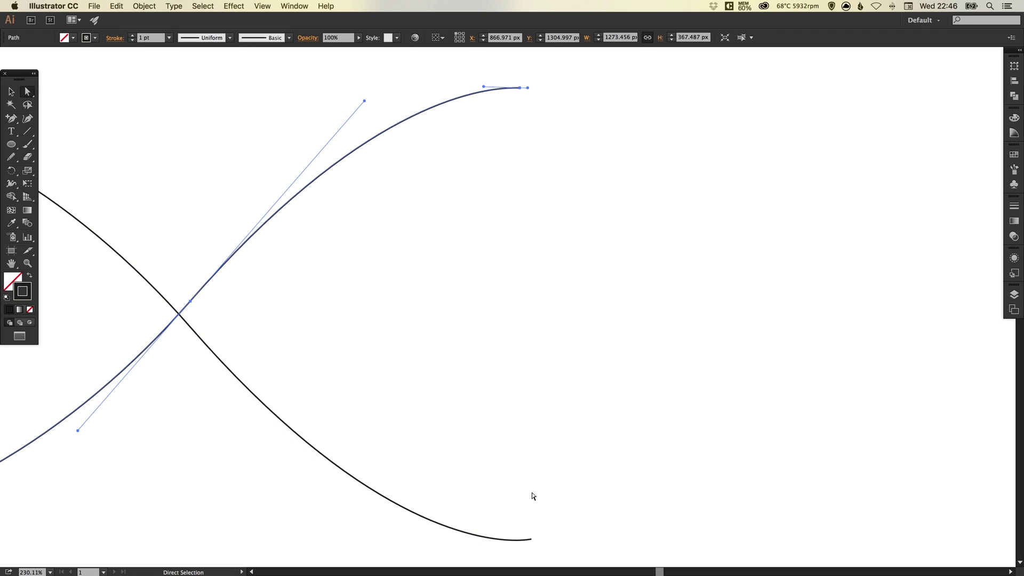
drag(544, 532, 529, 549)
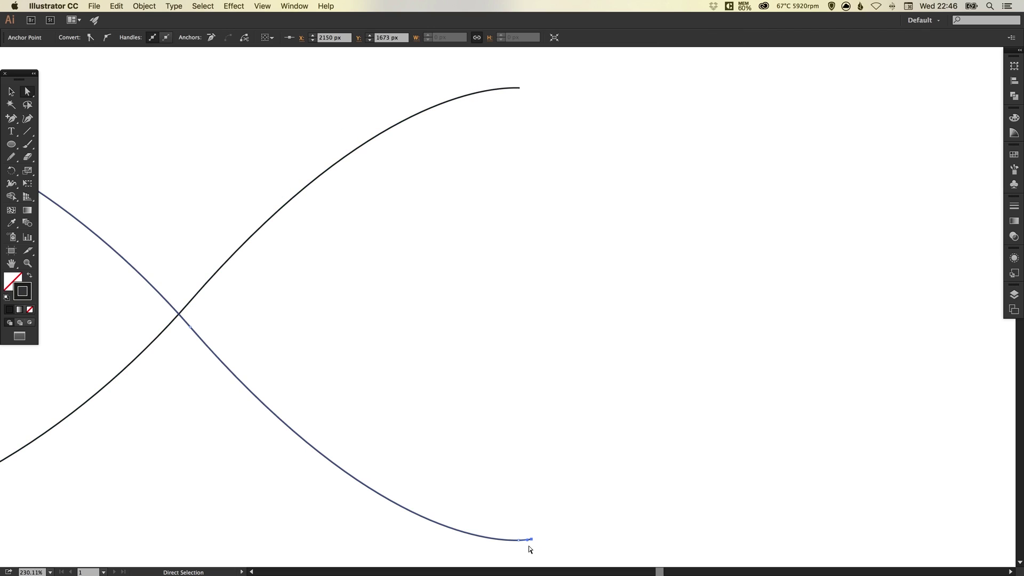
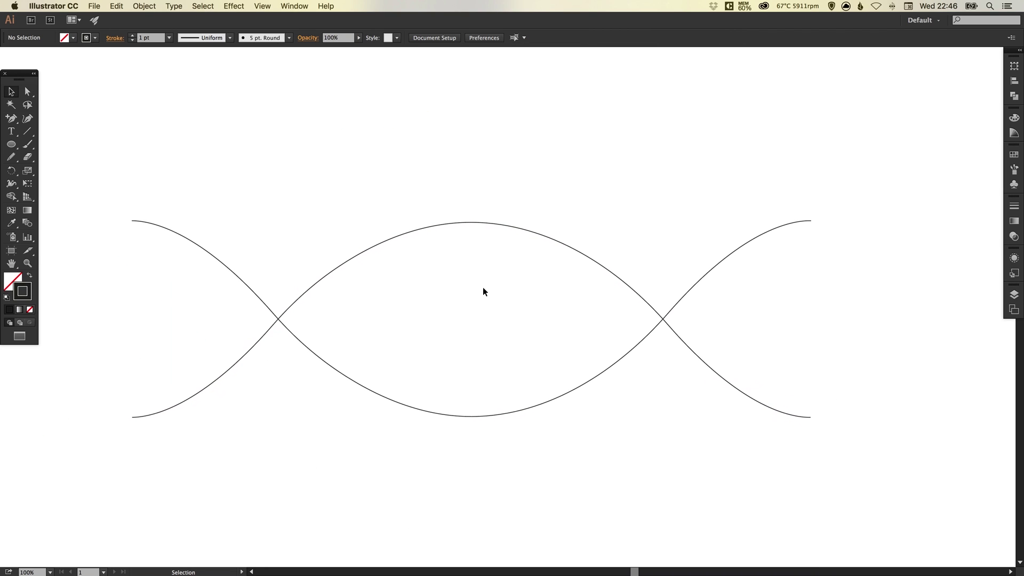
Step: Set the stroke weight of both wave curves to 20 pt
drag(152, 163, 851, 453)
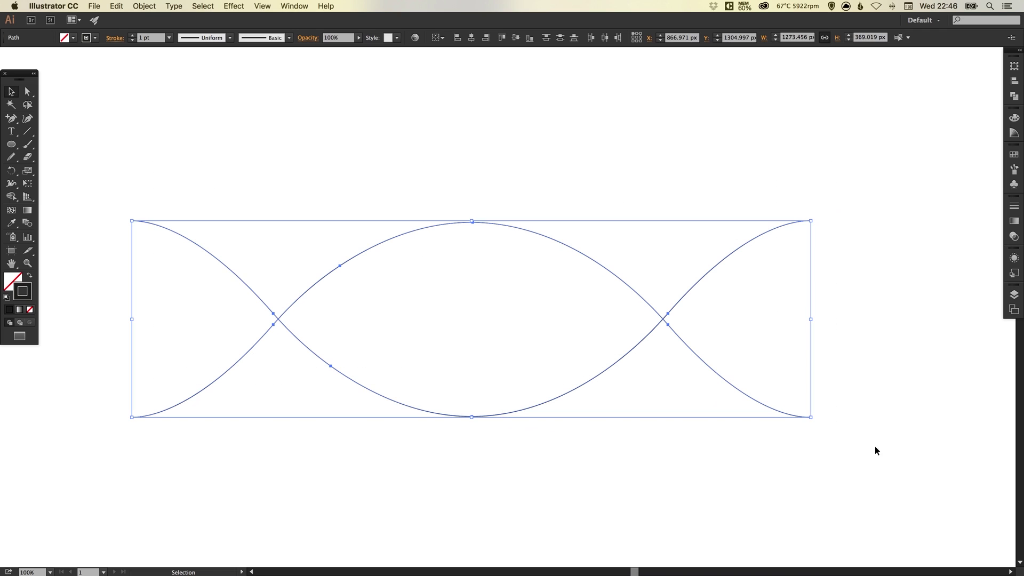
click(1014, 206)
click(918, 212)
click(918, 212)
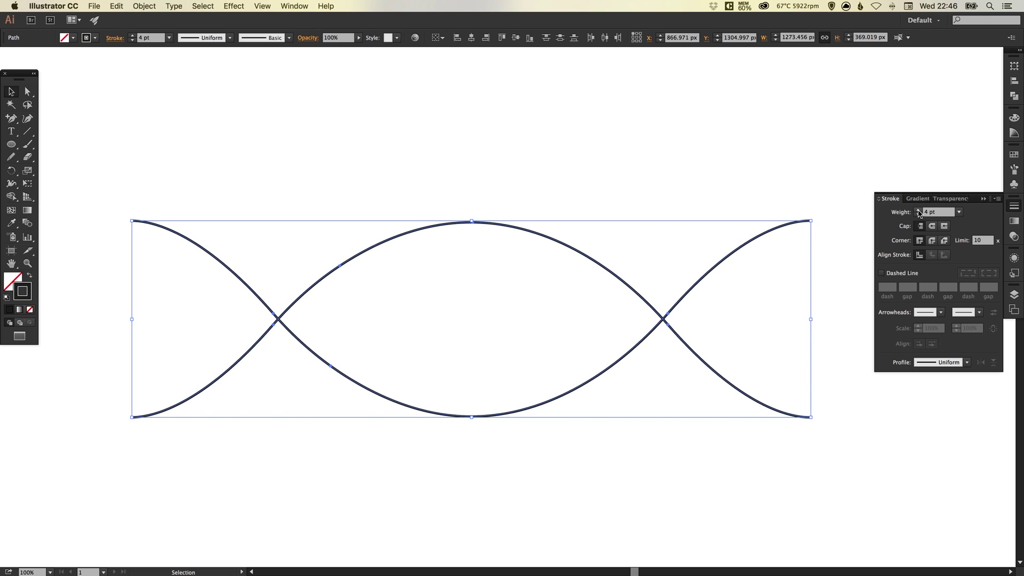
click(917, 212)
click(918, 212)
click(917, 211)
click(917, 212)
click(917, 212)
click(918, 211)
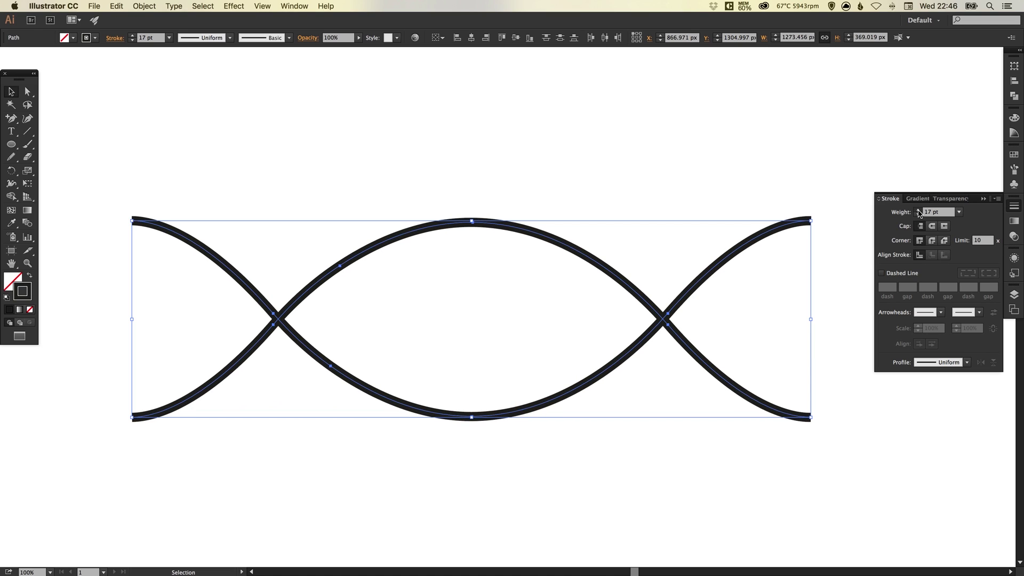
click(918, 212)
click(917, 211)
click(1011, 208)
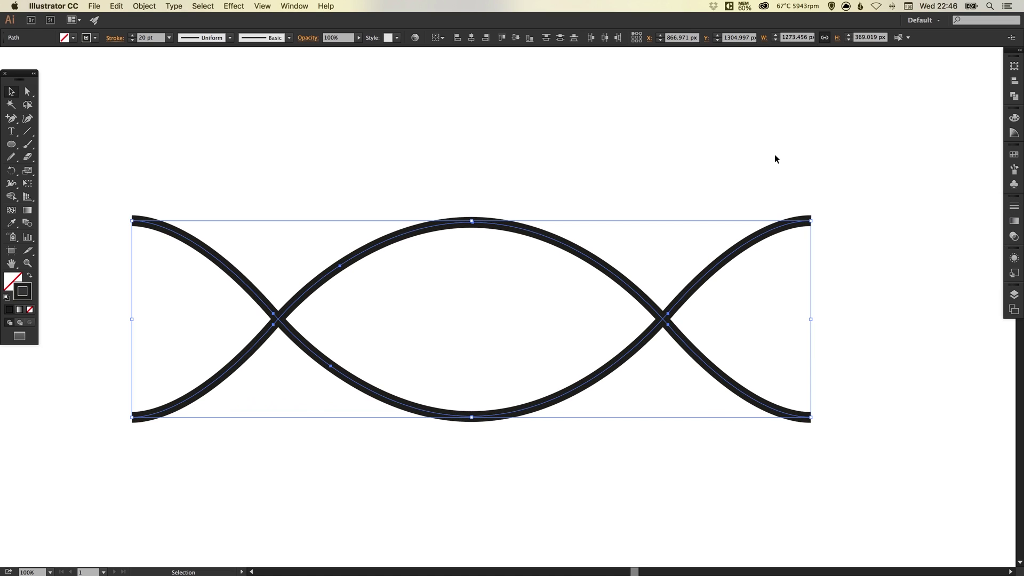
click(774, 155)
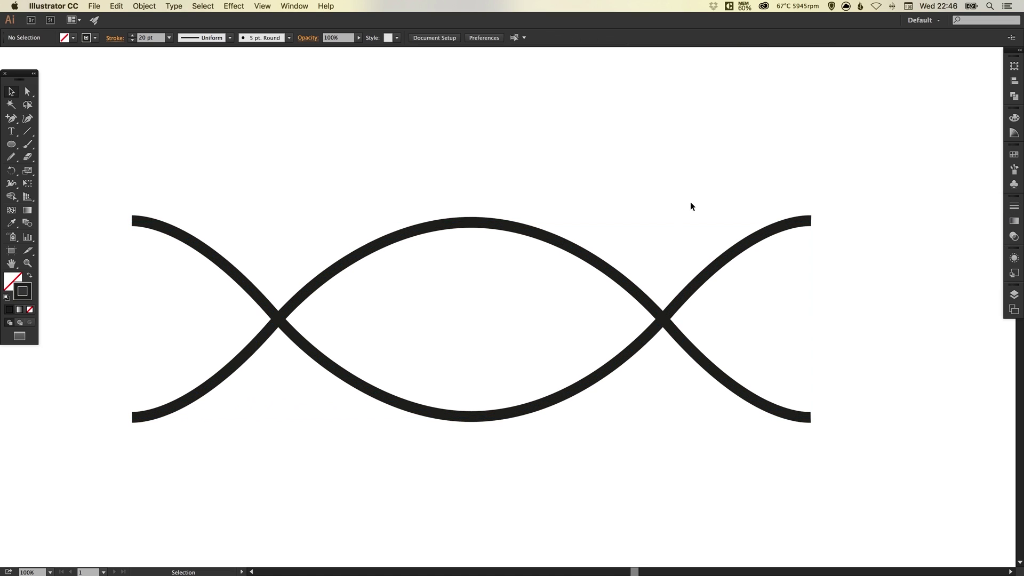
Step: Draw a vertical line about 185 px tall above the wave curves with the Line Segment tool
click(27, 131)
drag(343, 85, 342, 183)
key(v)
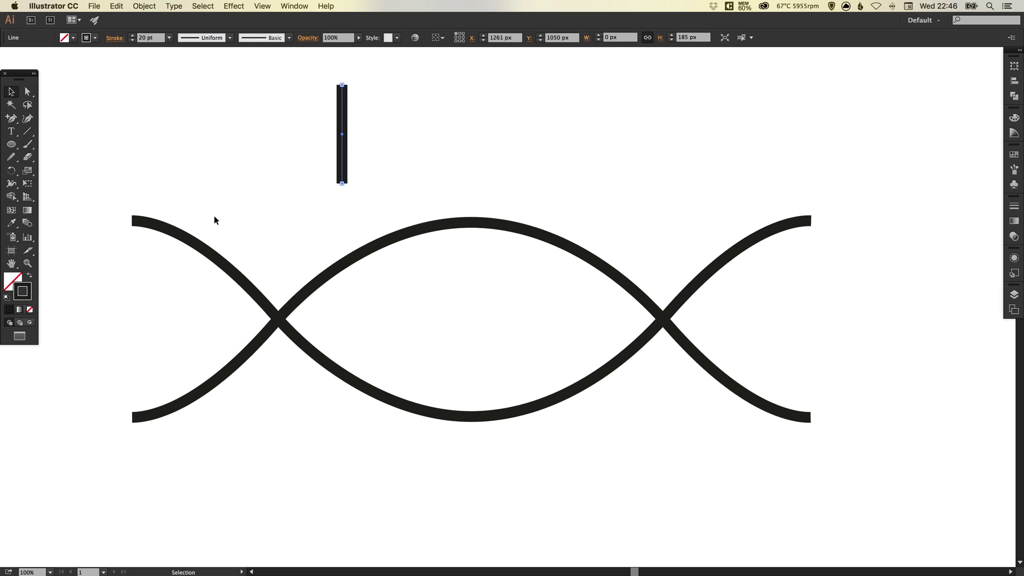
Step: Group the two crossing wave curves, leaving the vertical line out of the group
drag(212, 218, 833, 430)
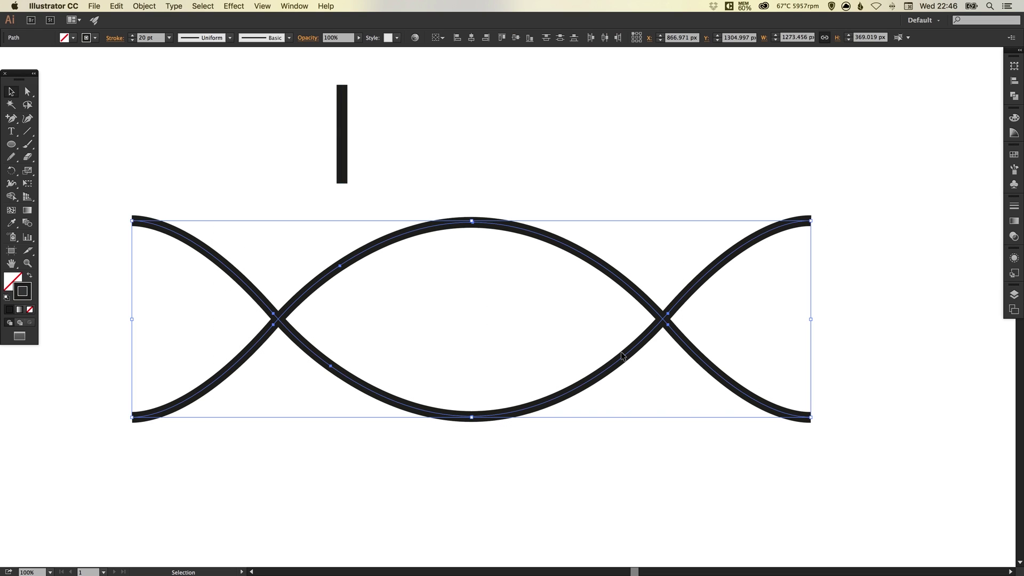
click(144, 7)
click(147, 46)
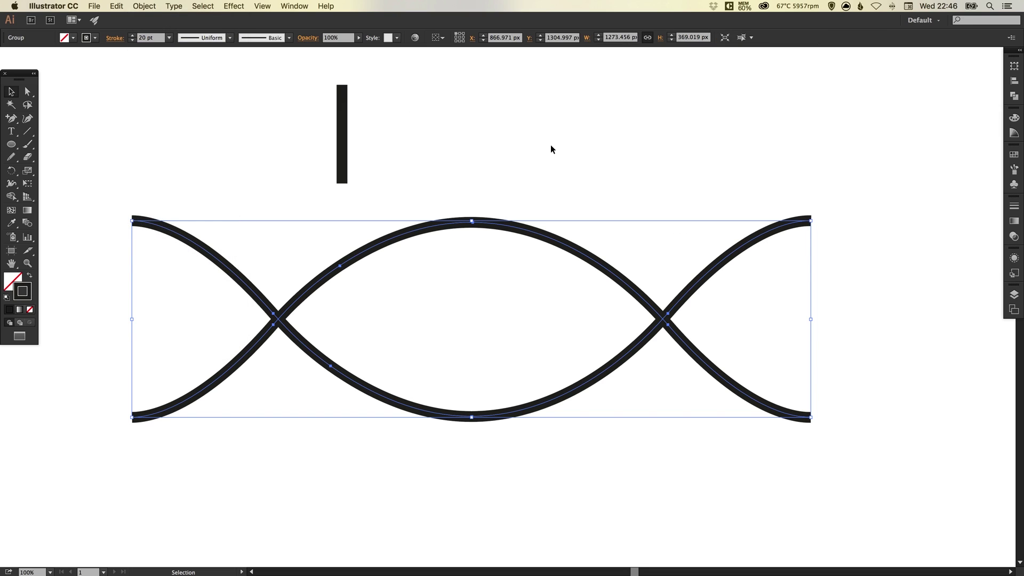
click(552, 149)
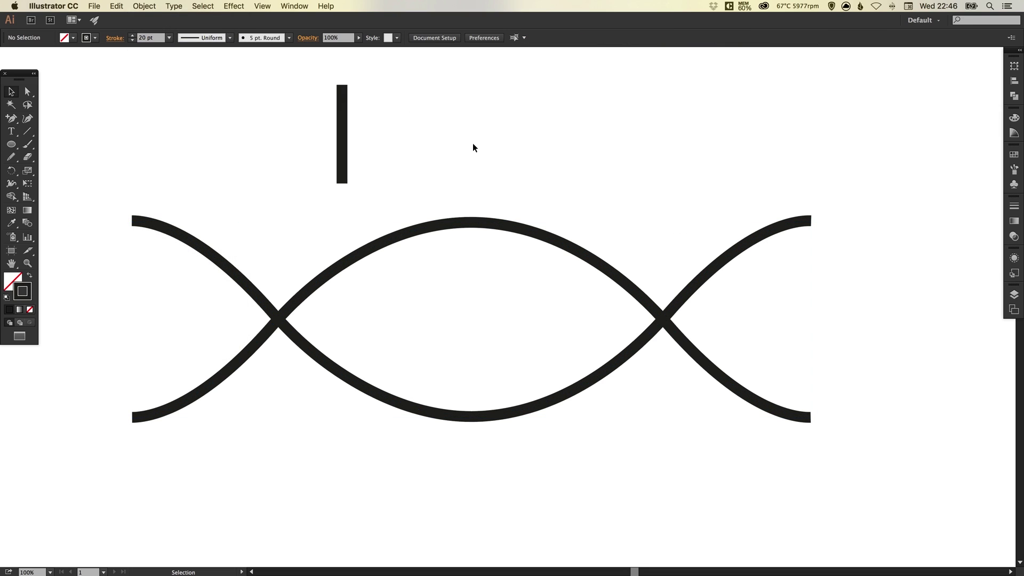
Step: Place the vertical line above the middle arch and align it horizontally centred with the grouped curves
drag(342, 135, 473, 153)
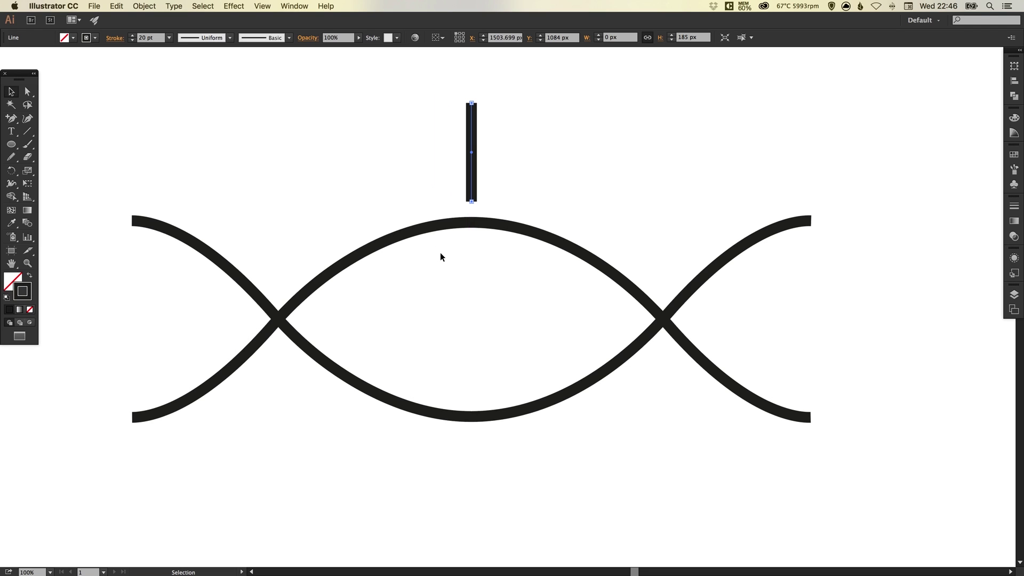
drag(226, 101, 683, 468)
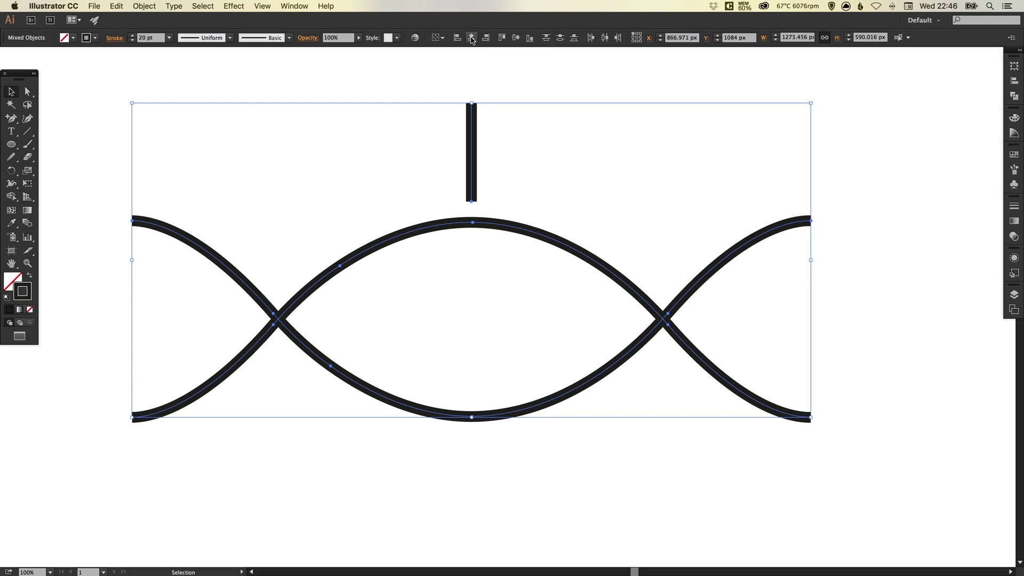
click(498, 74)
drag(470, 128, 430, 128)
drag(385, 181, 614, 435)
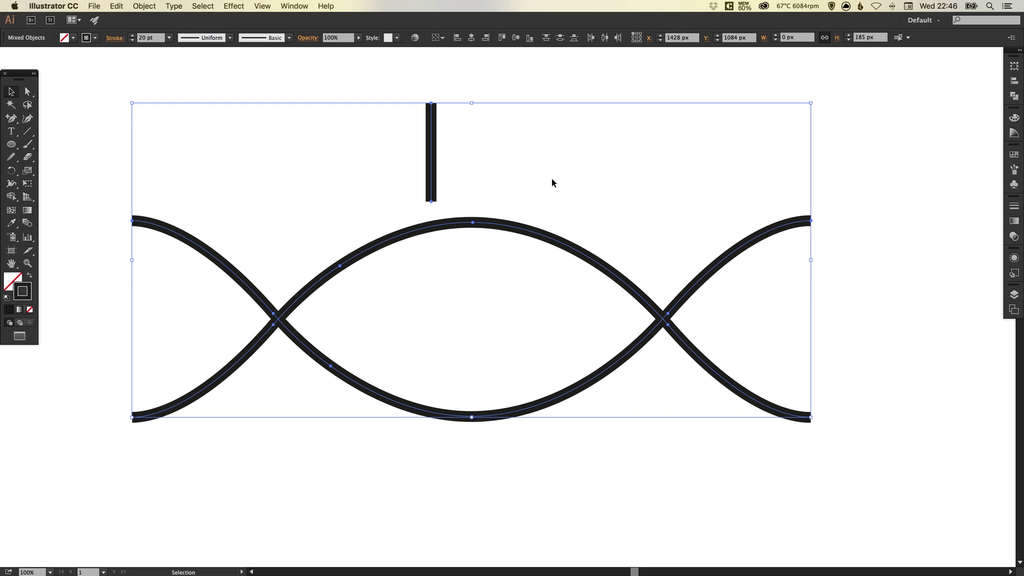
click(470, 38)
click(494, 201)
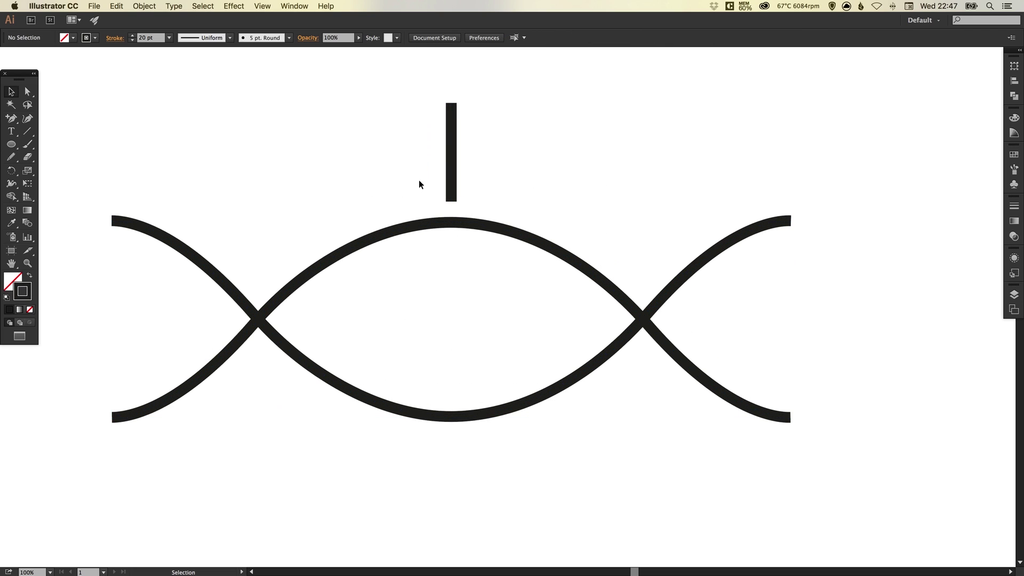
Step: Move the vertical line straight down into the central oval and stretch it to about 342 px tall, reaching the lower arch
scroll(419, 183, left, 3)
scroll(449, 189, down, 2)
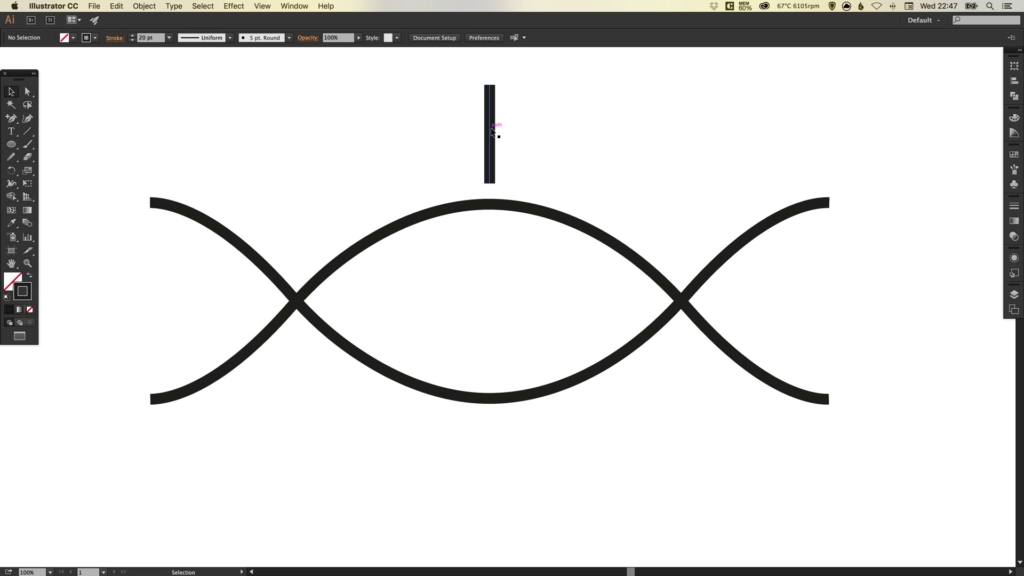
drag(492, 137, 491, 306)
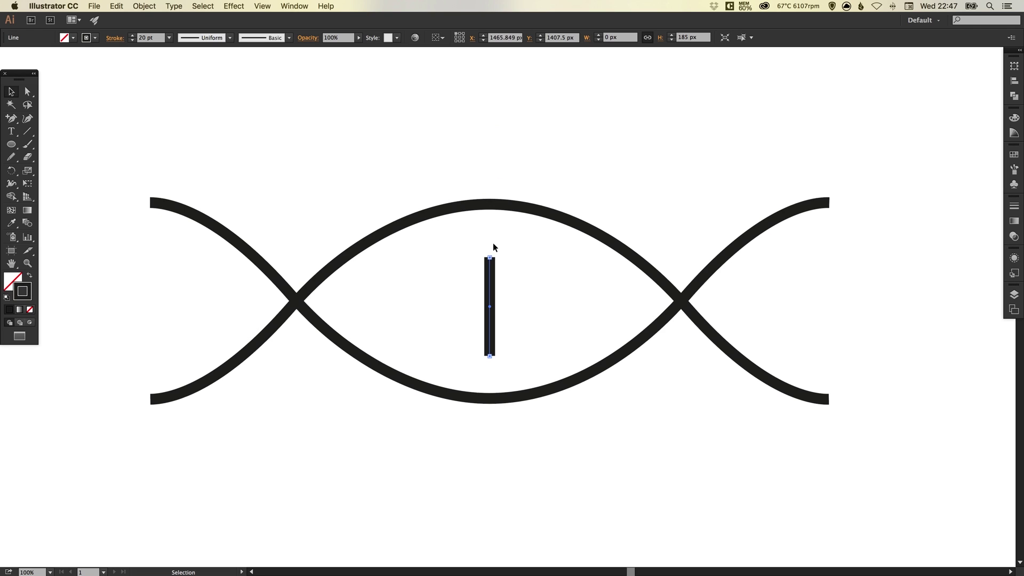
drag(490, 258, 489, 215)
click(533, 180)
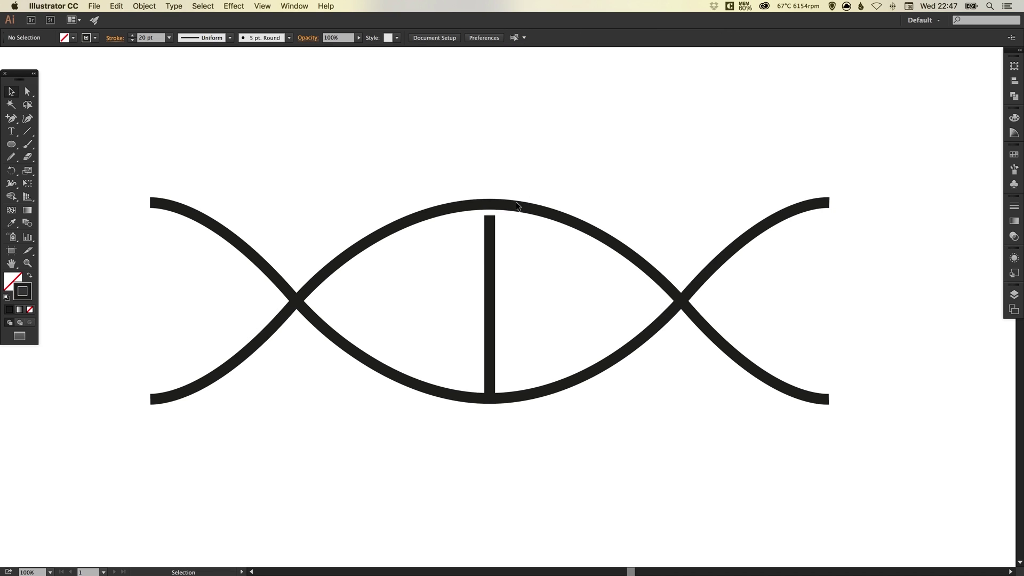
click(492, 223)
drag(489, 216, 490, 205)
key(super+z)
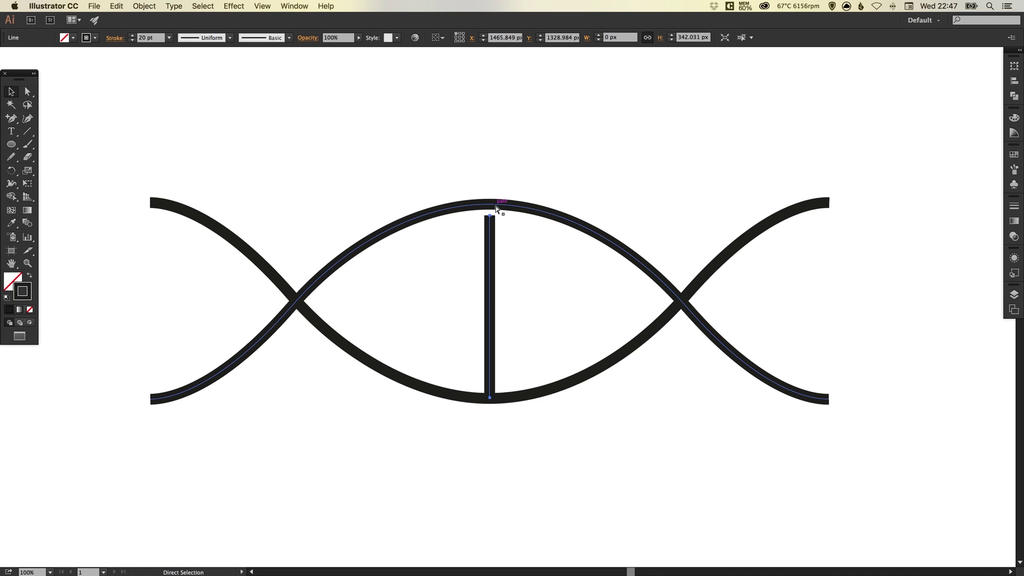
Step: Nudge only the vertical line's top anchor up to about Y 1312 px so it meets the upper arch
key(super+equal)
drag(497, 207, 471, 359)
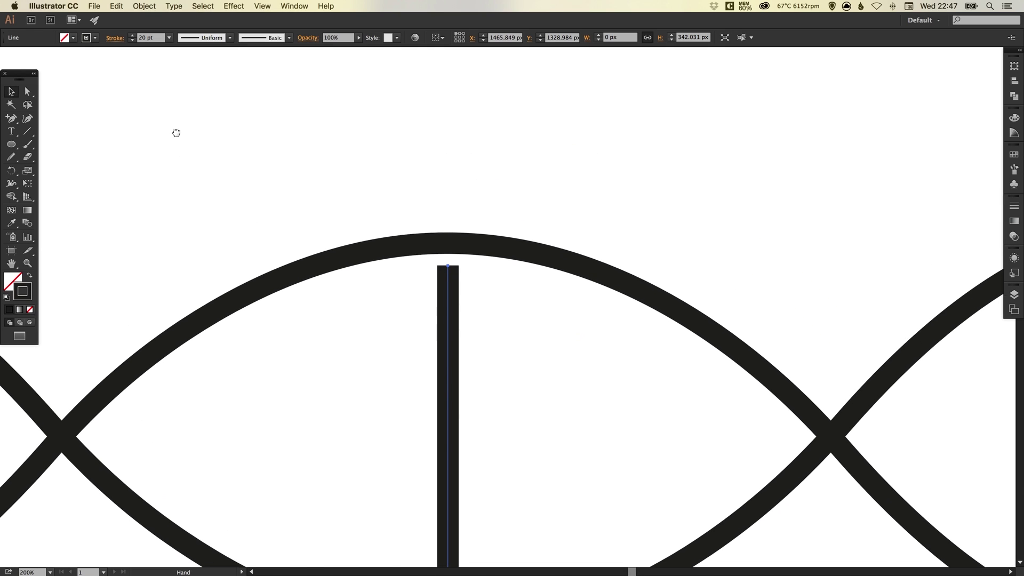
scroll(176, 133, down, 2)
click(27, 93)
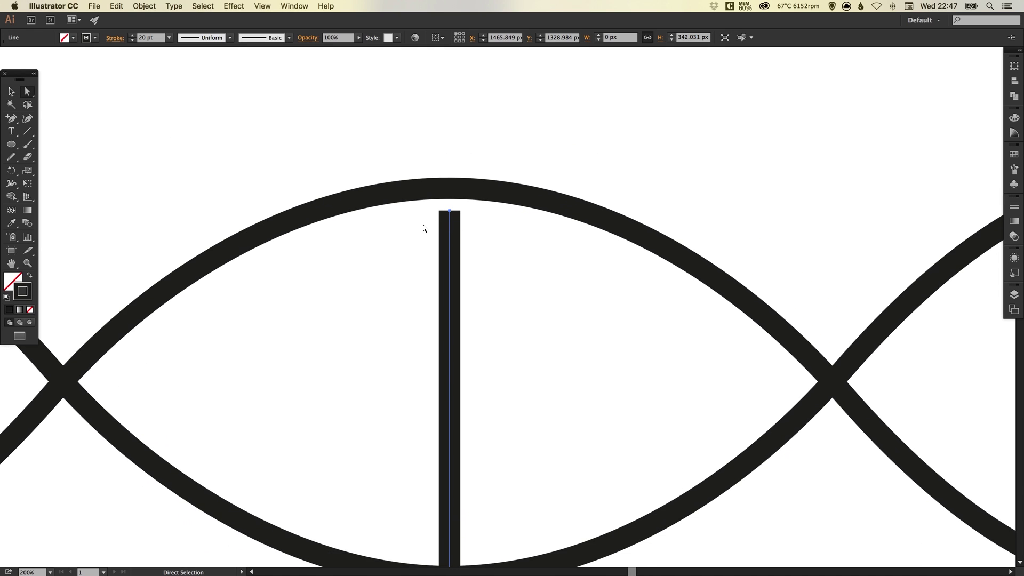
click(456, 208)
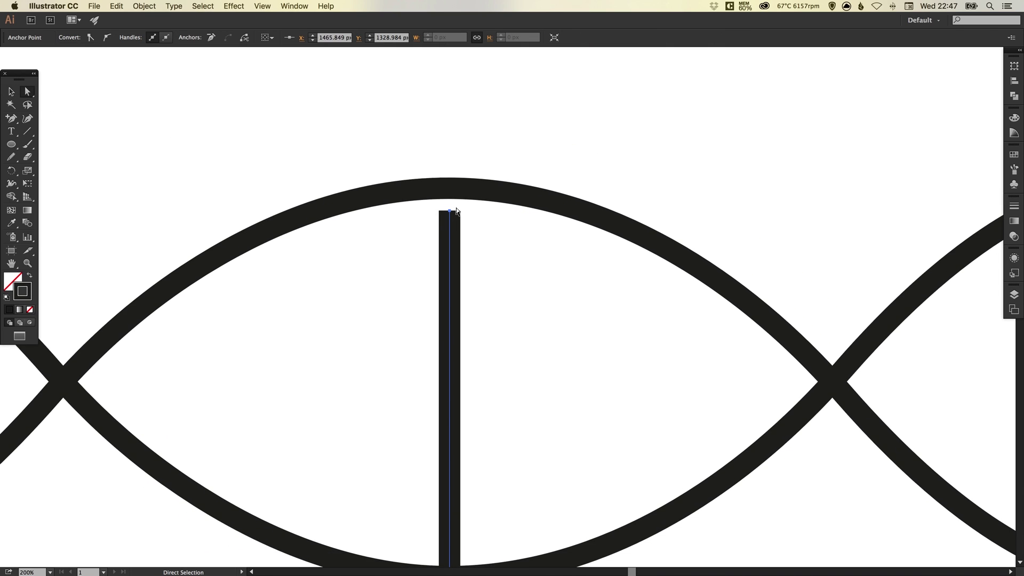
key(super)
key(Up)
key(Up)
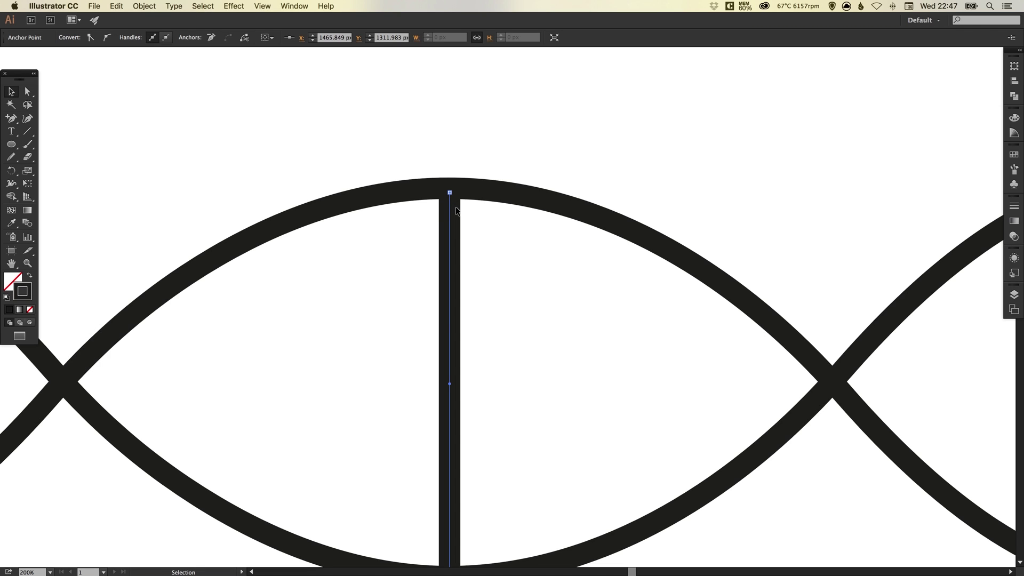
Step: Copy the central vertical line horizontally about 58 px to the left, keeping the original in place
key(super+1)
click(539, 176)
drag(548, 217, 511, 258)
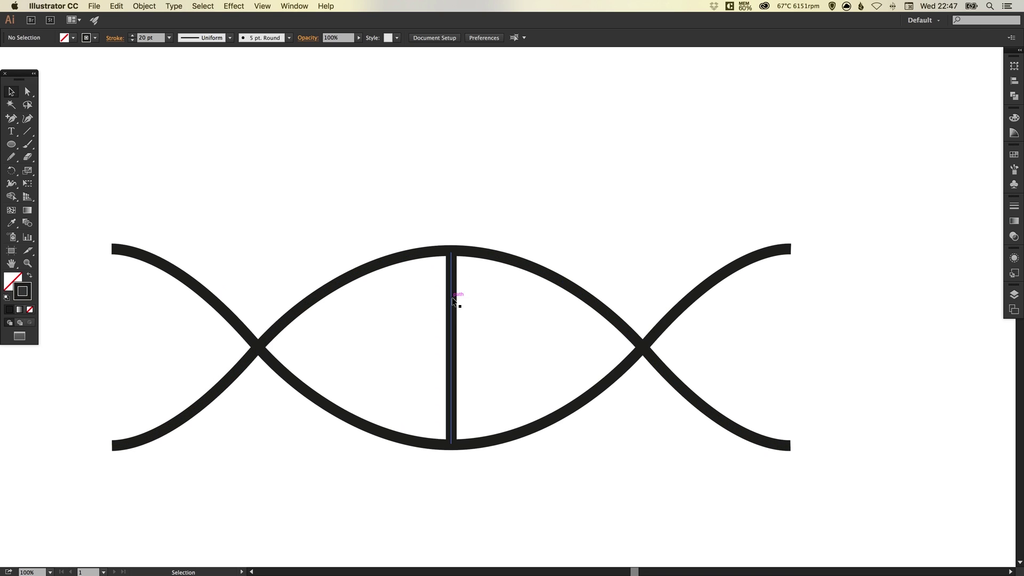
click(451, 268)
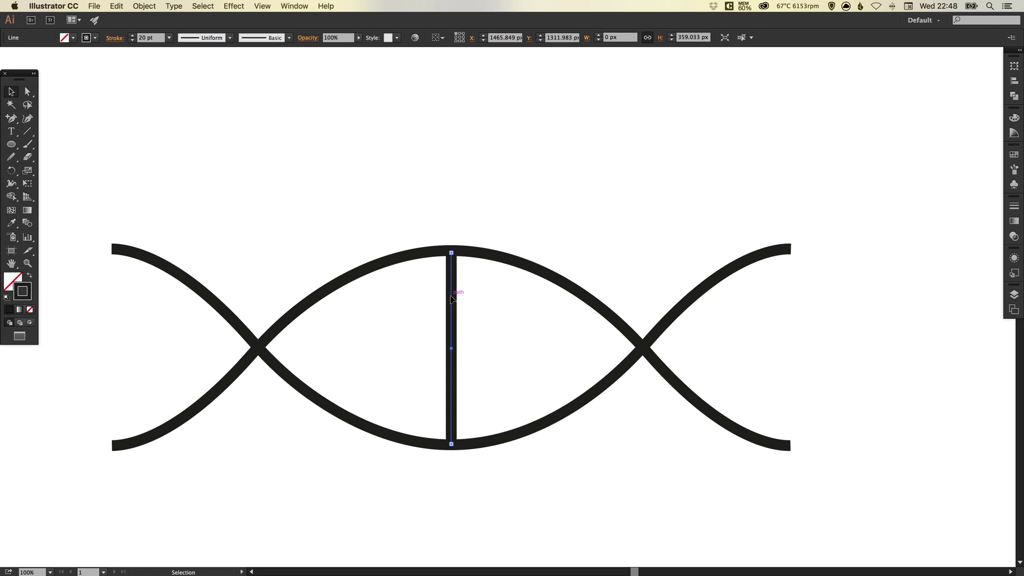
shift+click(451, 295)
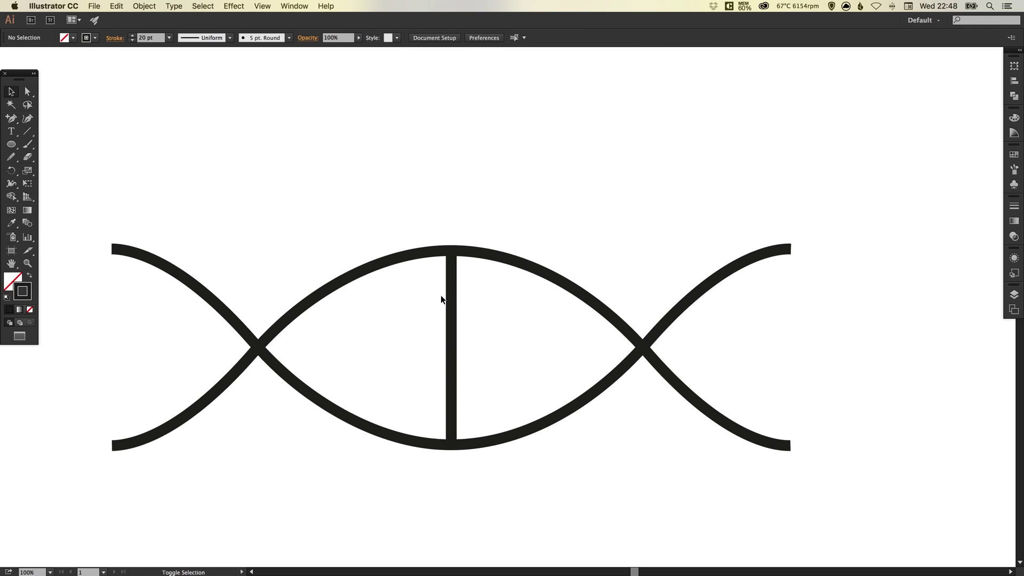
drag(451, 296, 428, 301)
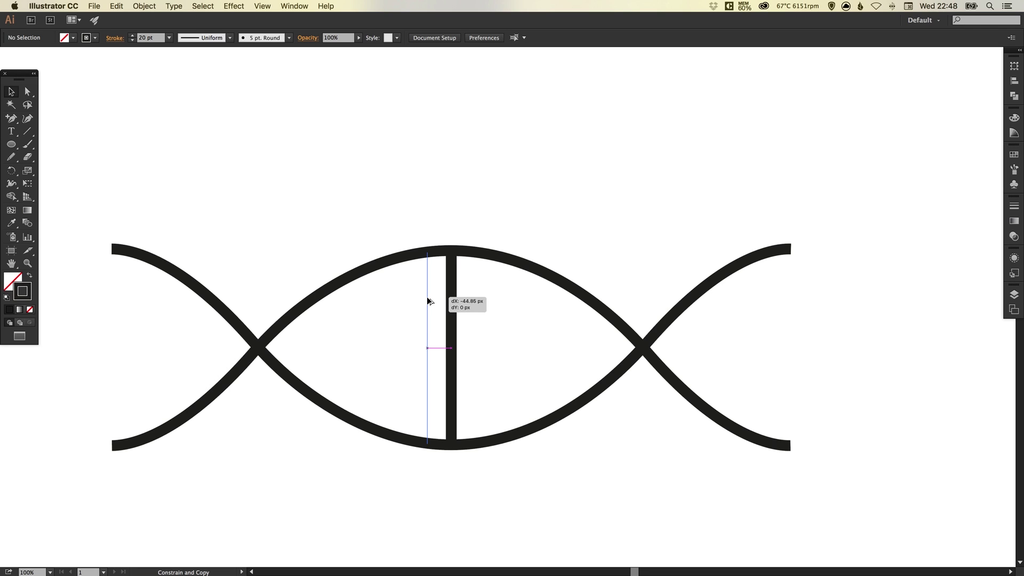
drag(428, 302, 420, 297)
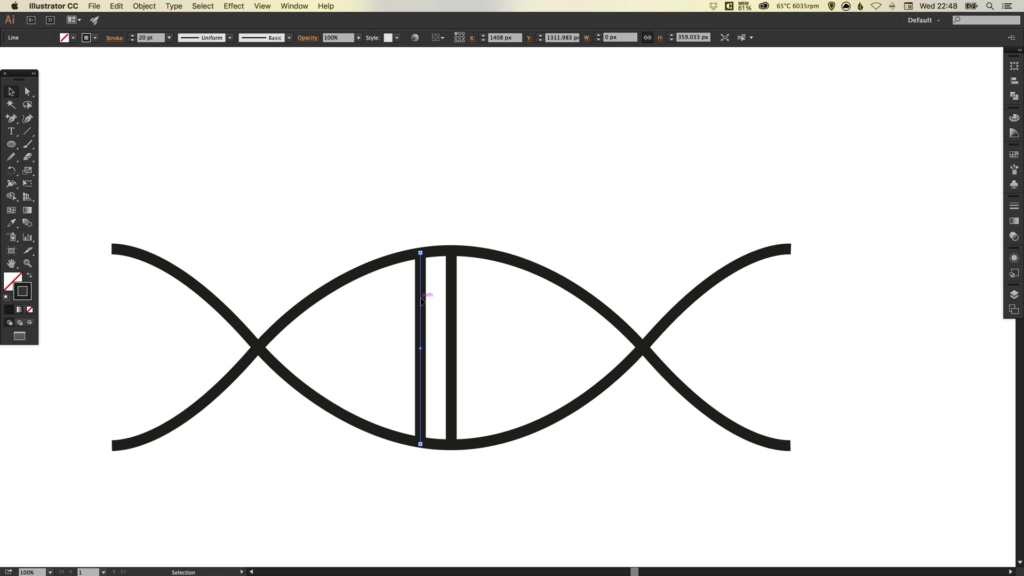
Step: Repeat the line copy ten more times out to the curves' left ends, then delete the outermost line
key(super+d)
key(super+d)
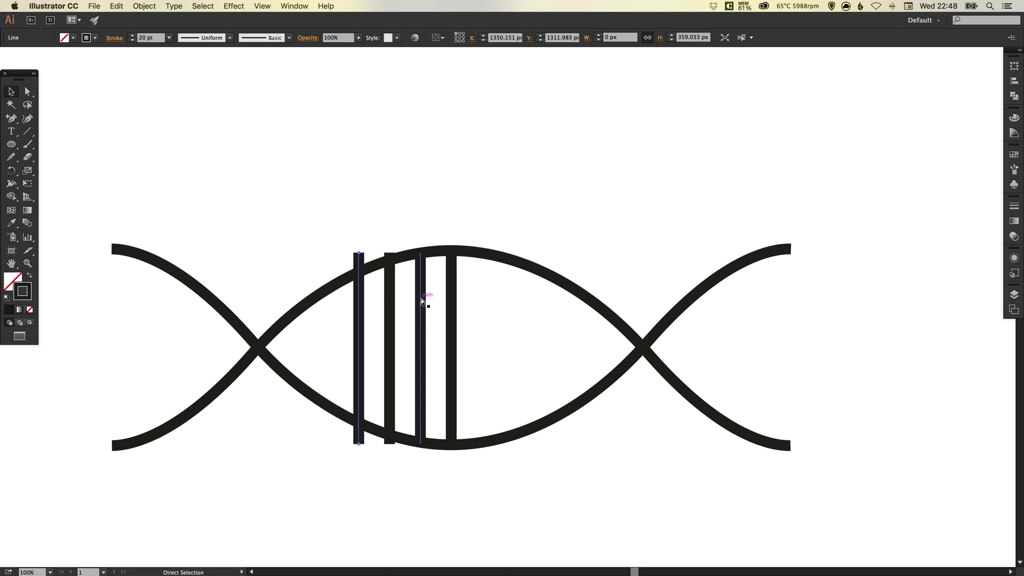
key(super+d)
key(super+d)
key(super+d)
key(super+d)
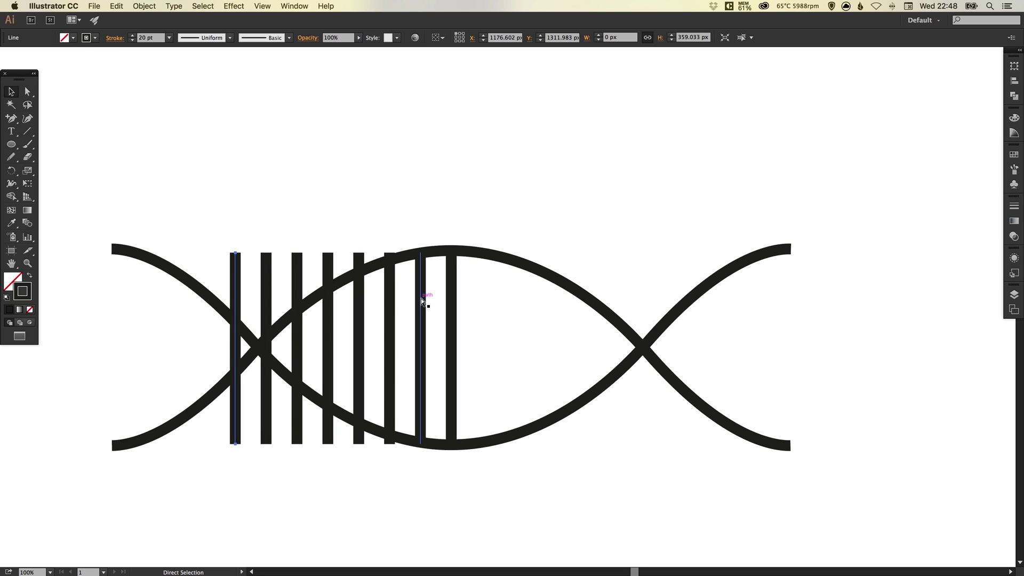
key(super+d)
key(super+d)
key(super+d)
key(super+d)
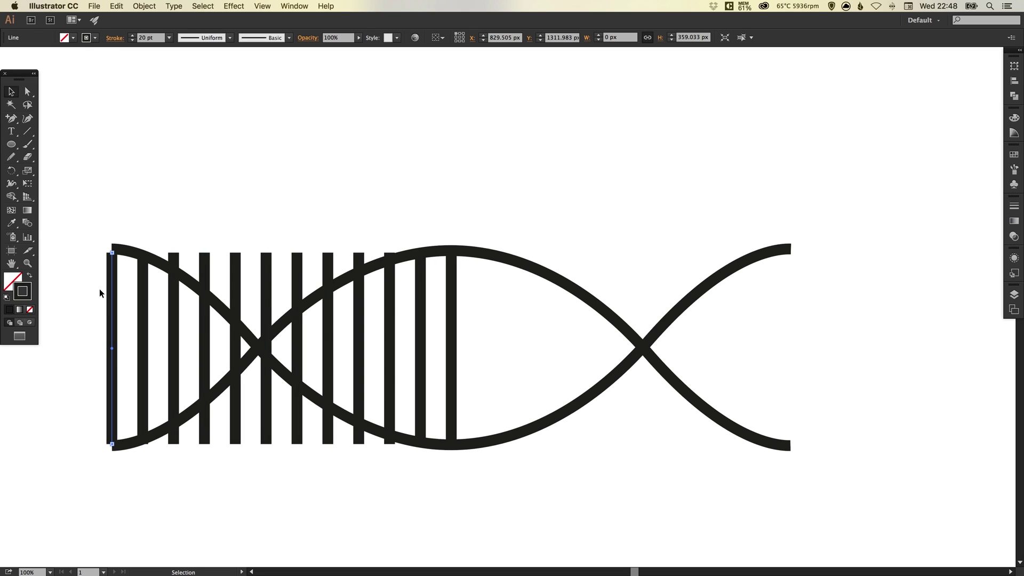
key(Delete)
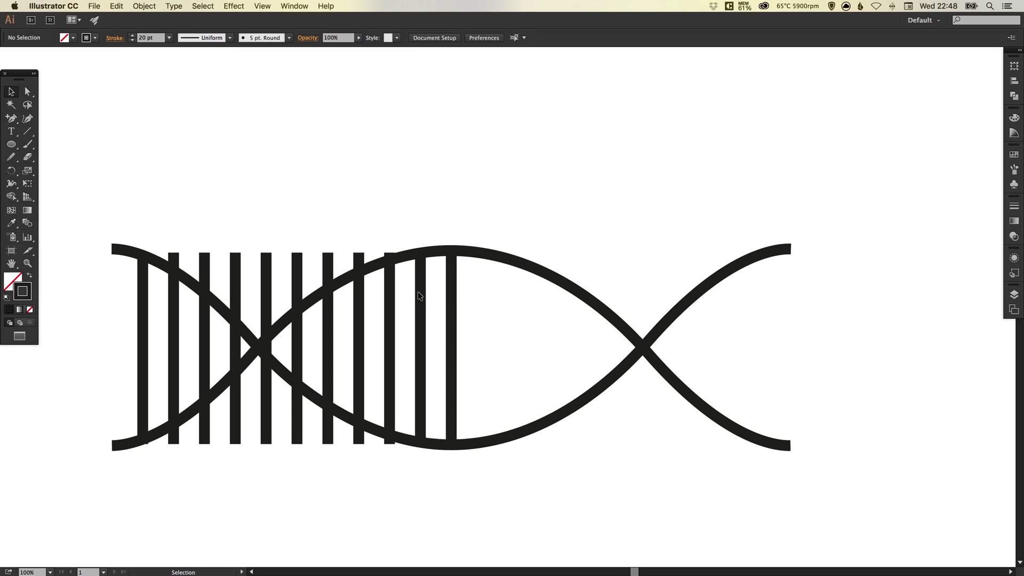
Step: Shorten the second and third rungs left of the central line at both ends so they stop inside the curves
click(27, 93)
click(389, 442)
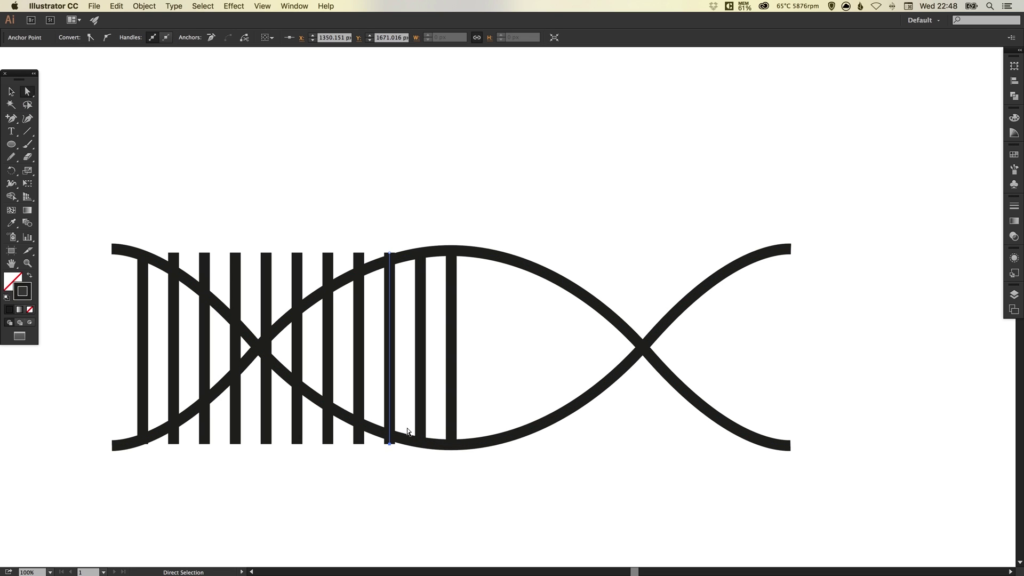
key(shift+Up)
click(389, 253)
drag(359, 254, 359, 276)
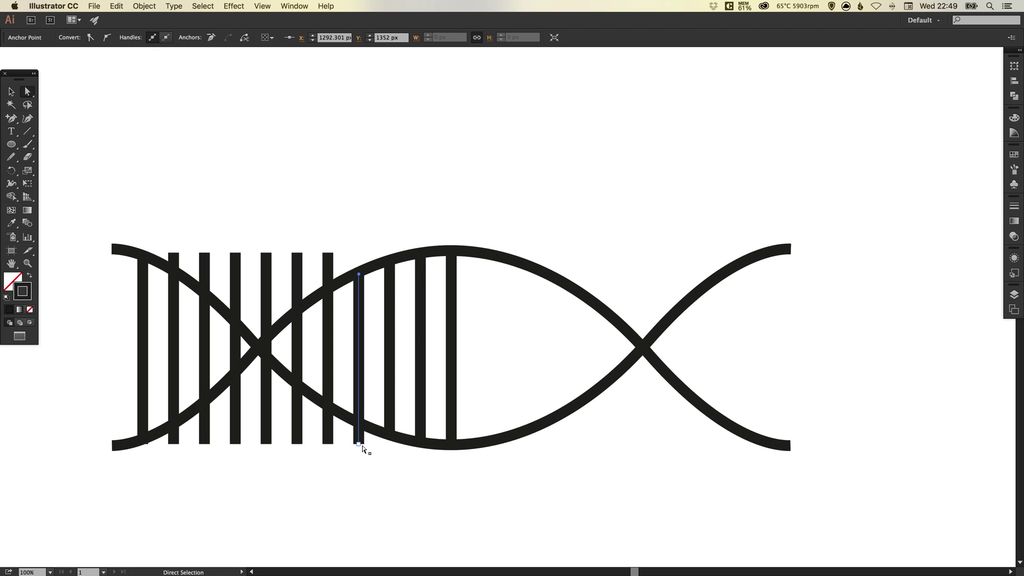
drag(358, 444, 359, 424)
Step: Shorten the three remaining rungs between there and the left crossing so both ends of each stop inside the curves
drag(327, 444, 326, 405)
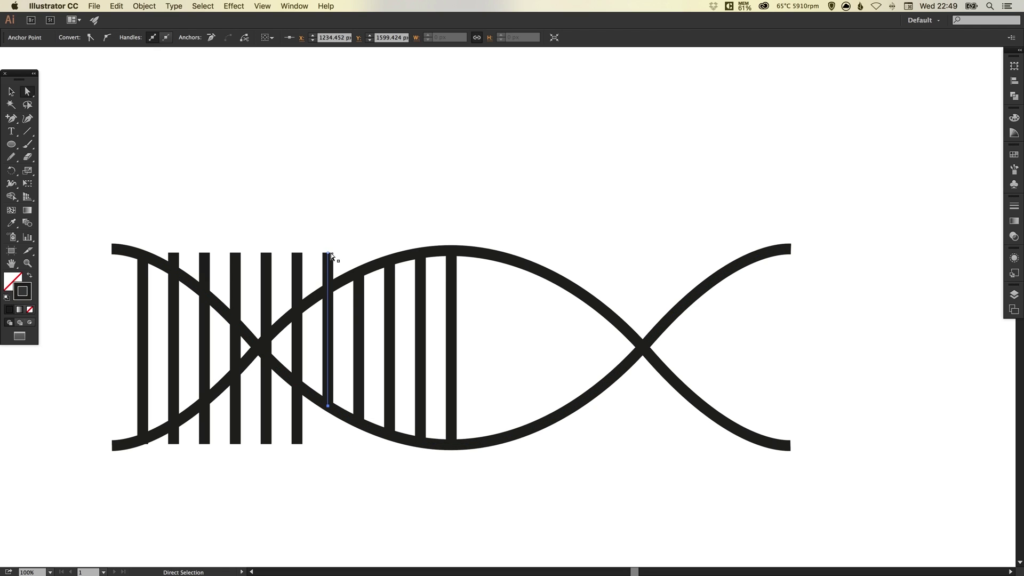
drag(329, 252, 328, 289)
drag(297, 252, 297, 310)
drag(297, 443, 297, 384)
drag(266, 446, 266, 337)
click(266, 253)
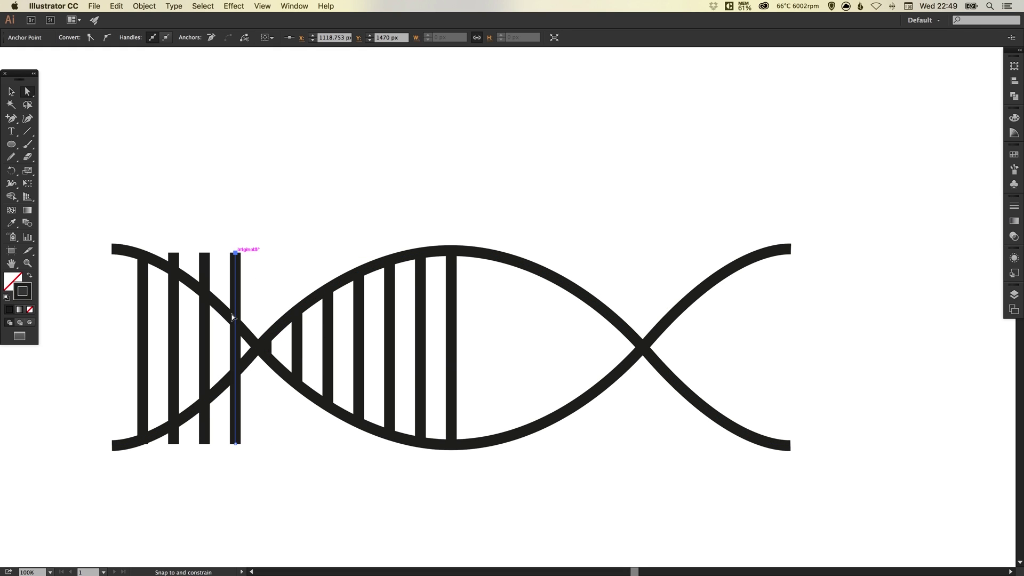
Step: Fit the ends of the four rungs left of the left crossing to the upper and lower curves
drag(235, 252, 235, 321)
drag(235, 443, 235, 372)
drag(204, 444, 205, 401)
drag(207, 256, 207, 296)
drag(176, 256, 175, 270)
drag(173, 443, 144, 439)
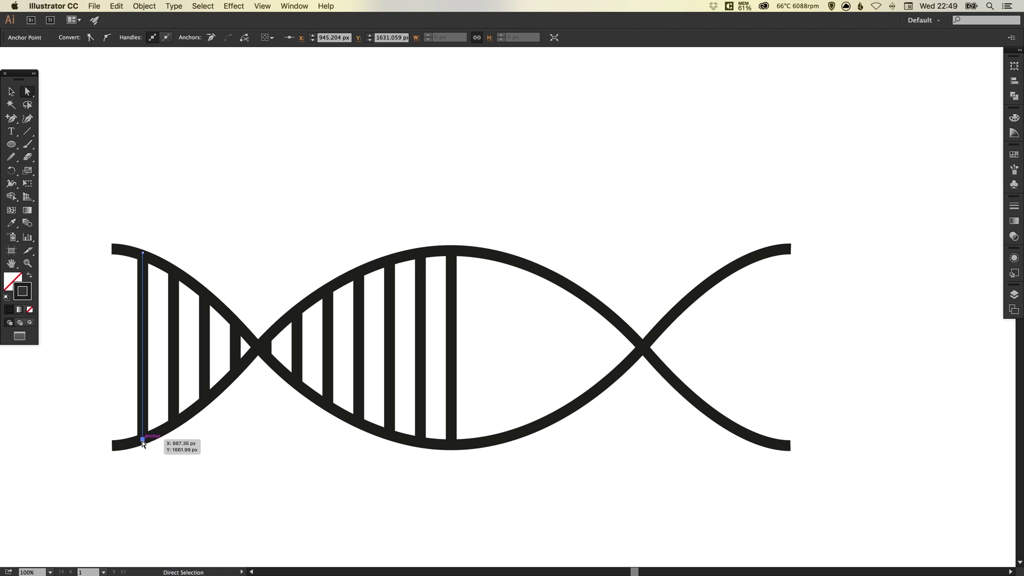
drag(143, 251, 143, 258)
key(v)
click(221, 209)
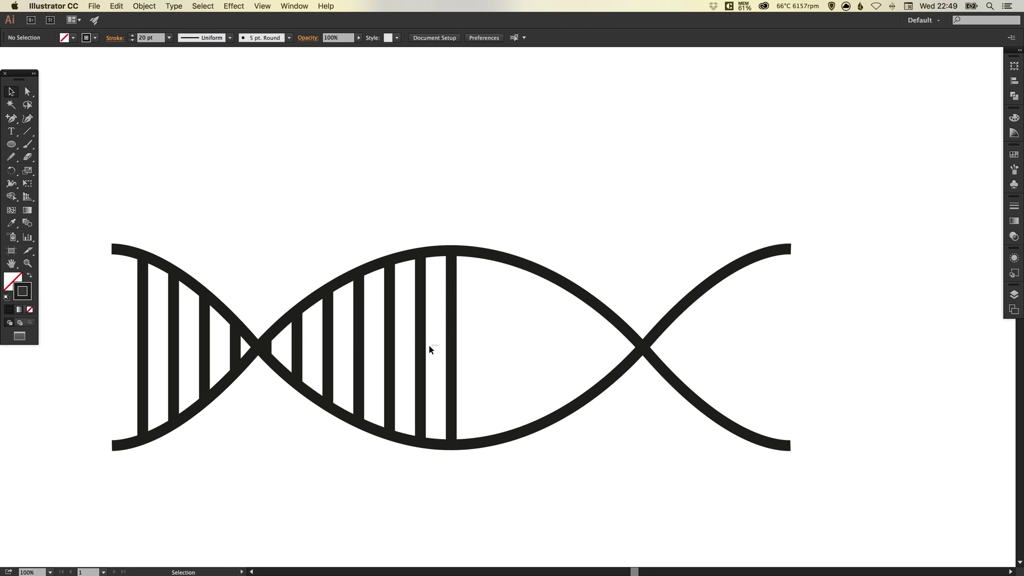
Step: Group all ten rungs left of the central line, leaving out the central line and the curves
drag(429, 346, 285, 353)
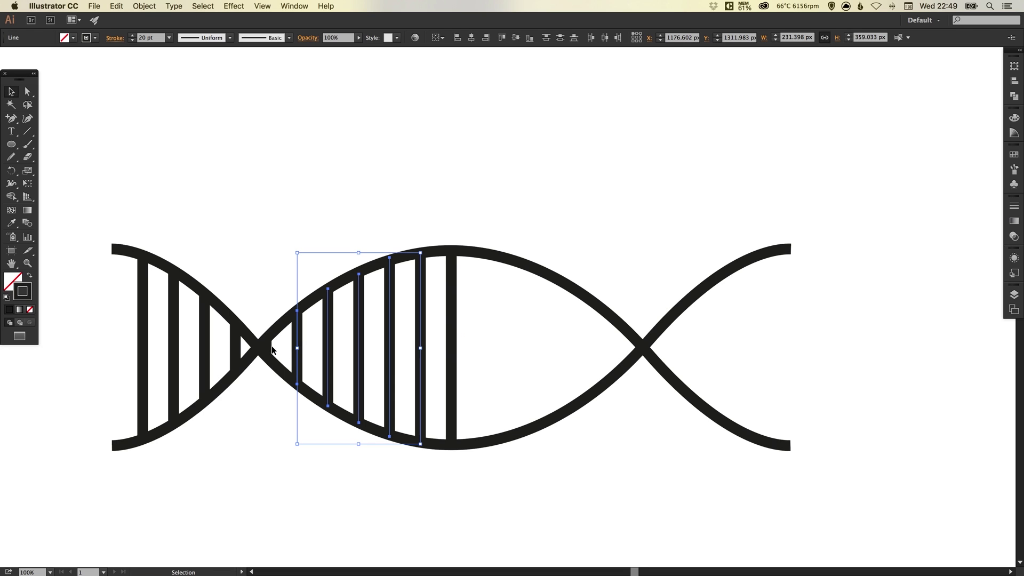
shift+click(266, 349)
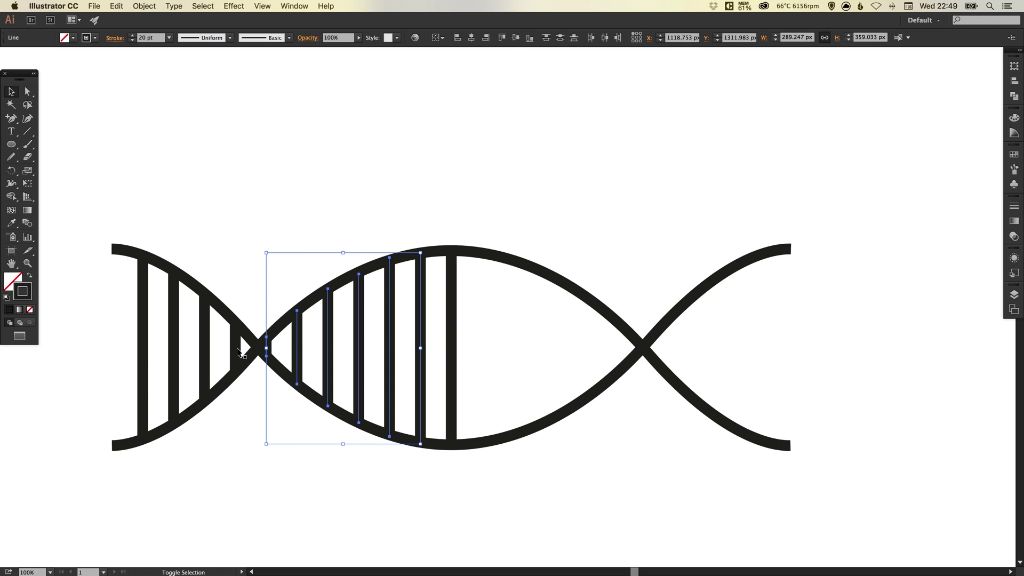
shift+click(237, 352)
shift+click(204, 355)
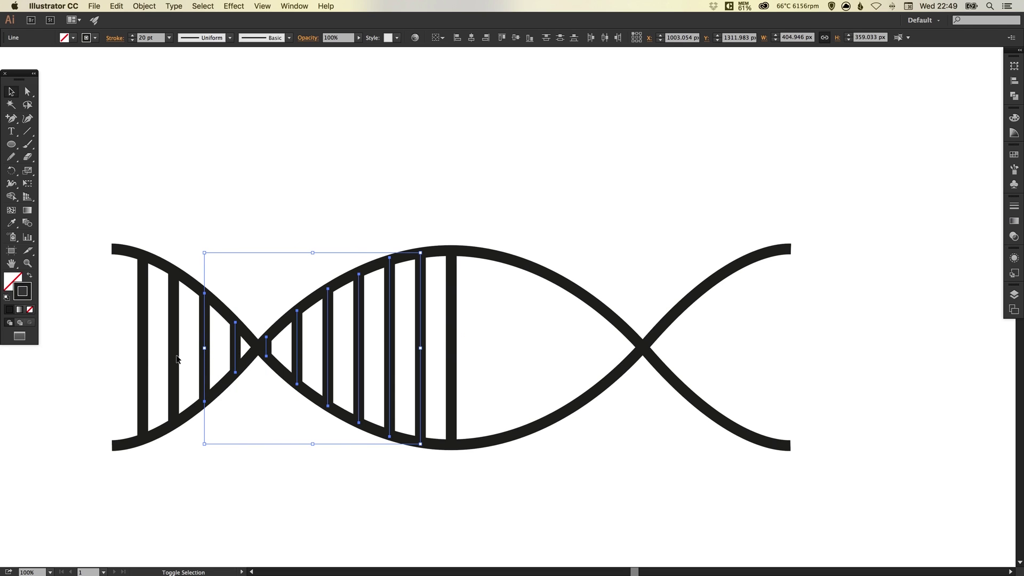
shift+click(177, 359)
shift+click(147, 359)
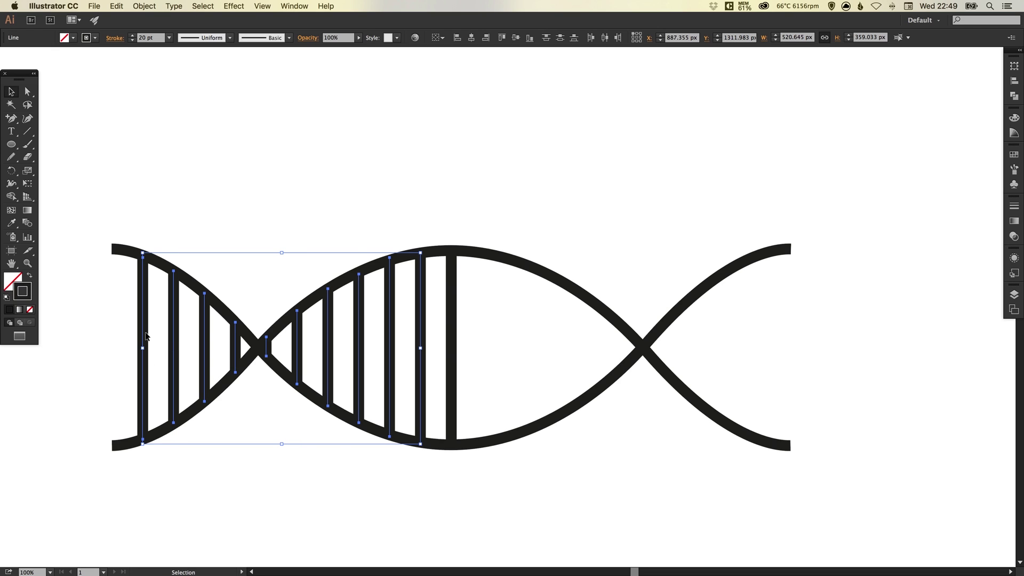
click(143, 6)
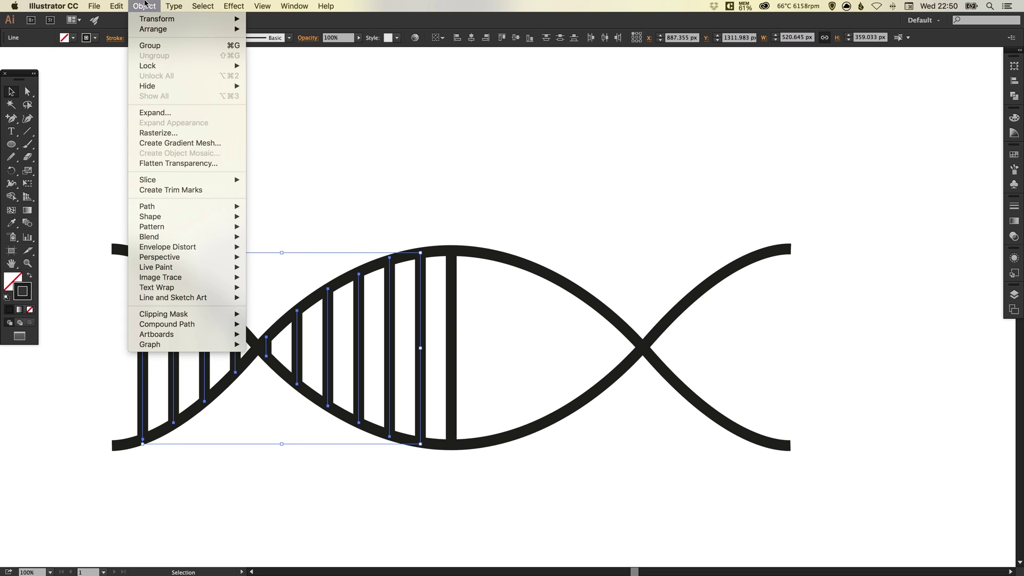
click(150, 46)
Step: Duplicate the rung group in place and reflect the copy across the vertical axis
click(116, 6)
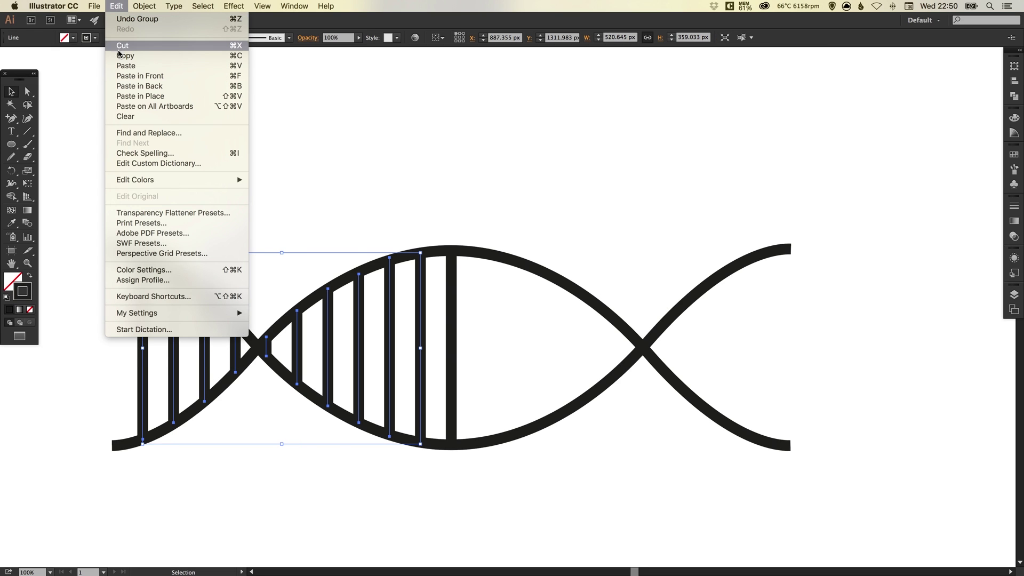
click(116, 6)
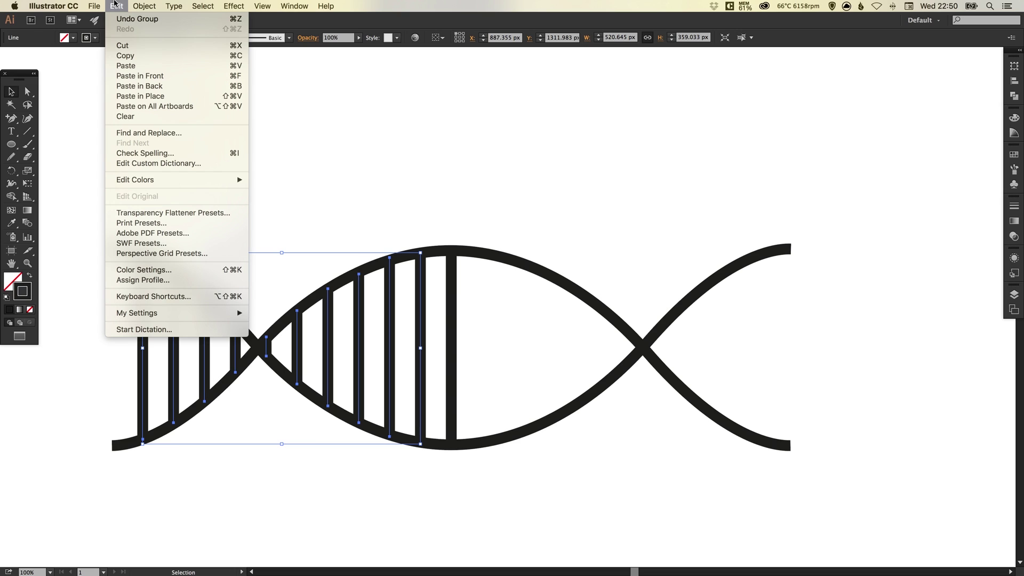
click(158, 96)
click(148, 5)
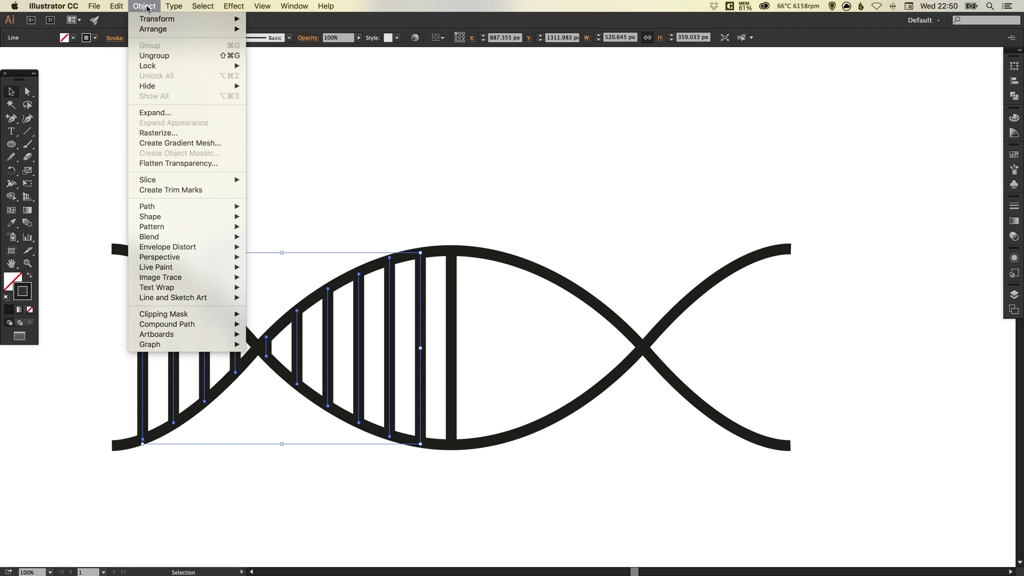
mouse_move(147, 19)
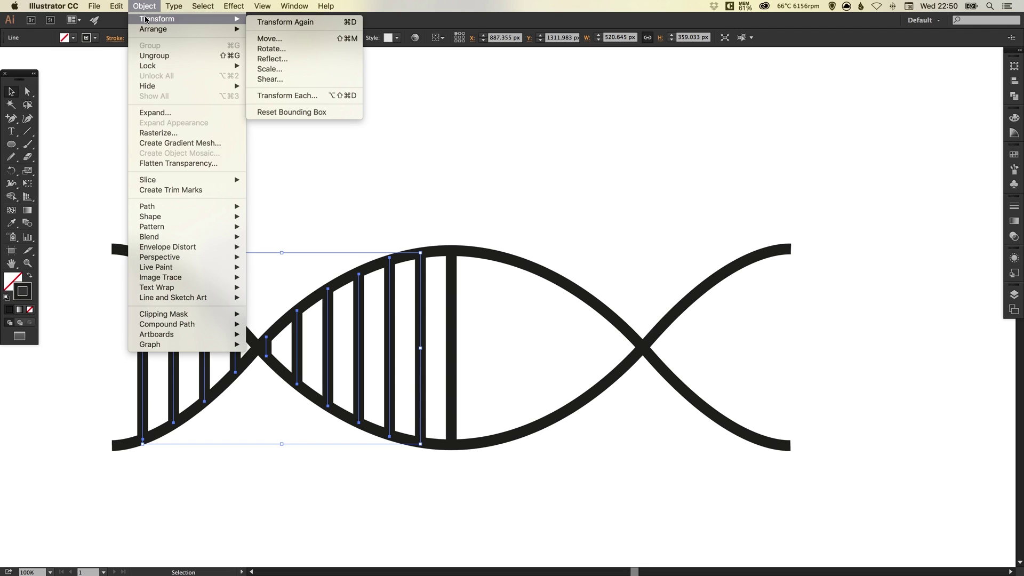
click(291, 60)
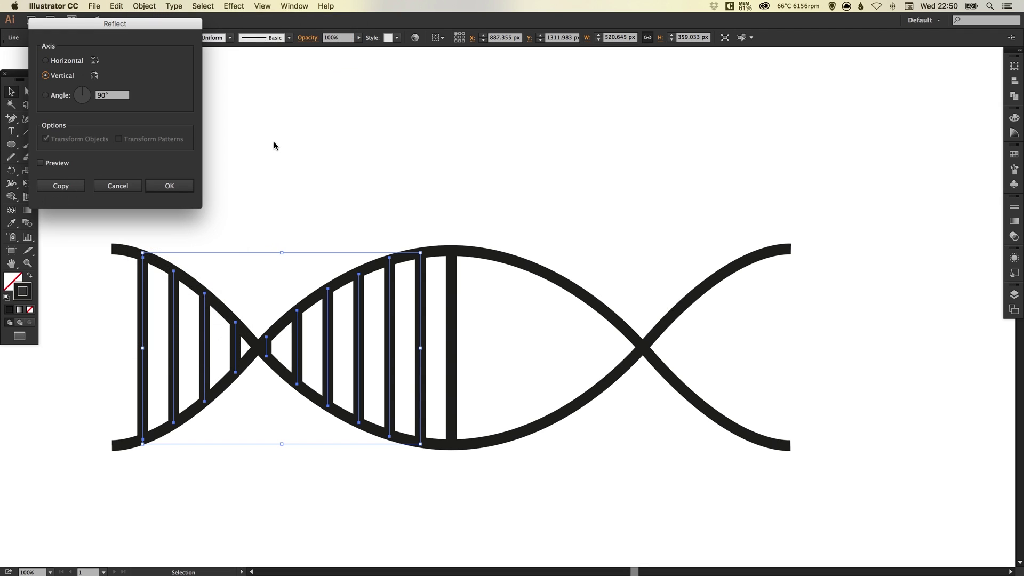
click(169, 186)
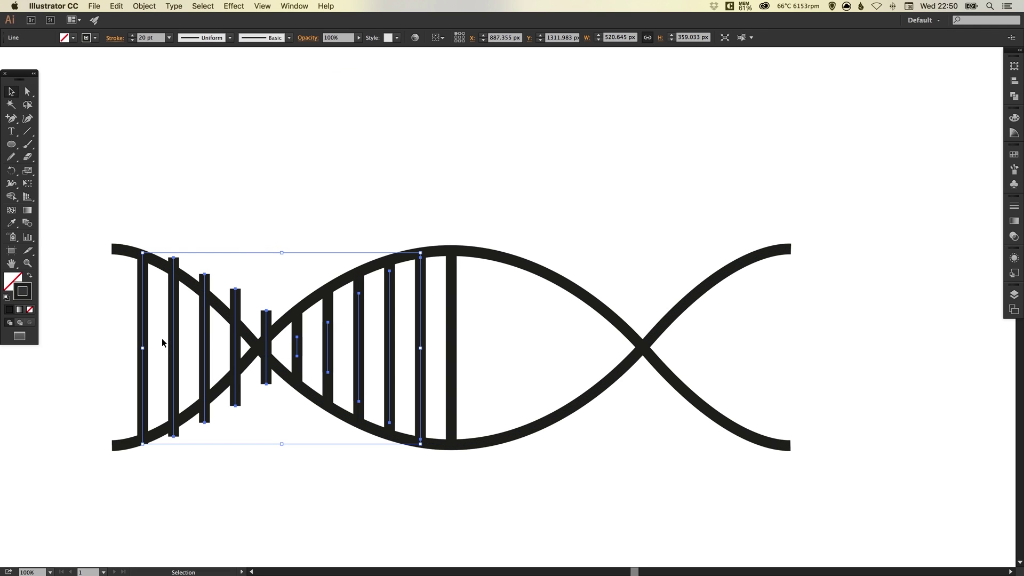
Step: Move the reflected rung group straight right until its first rung sits one rung spacing, about 58 px, from its mirrored left counterpart
drag(142, 332, 482, 332)
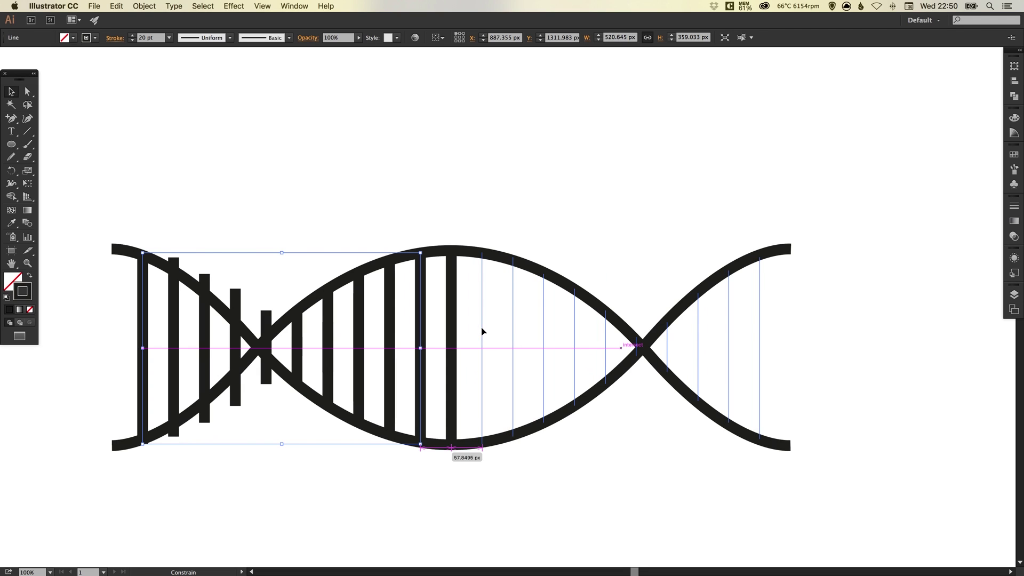
drag(482, 332, 481, 331)
click(532, 194)
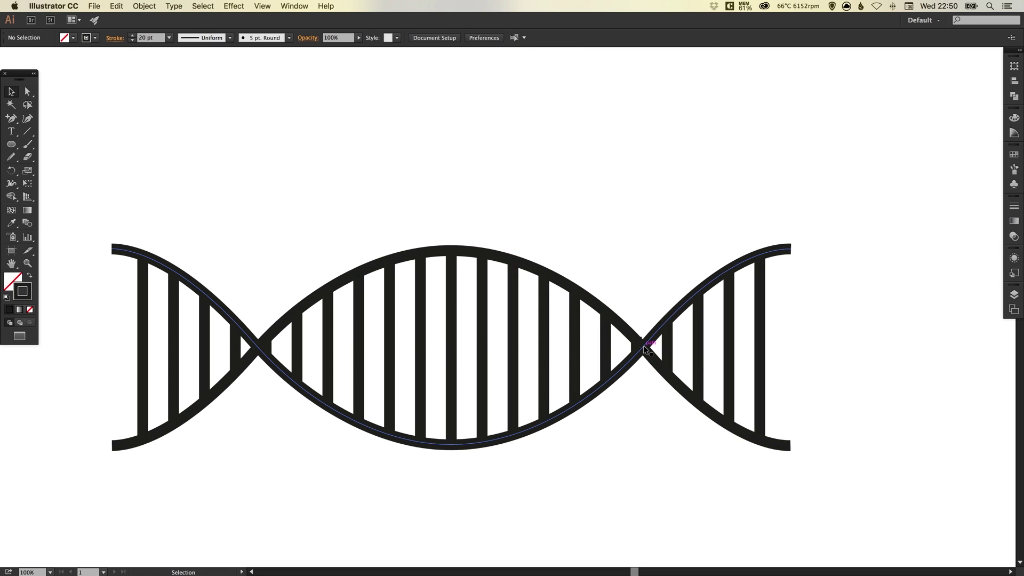
Step: Lower the top anchor of the short rung at the right crossing so its corner stays inside the curves
key(z)
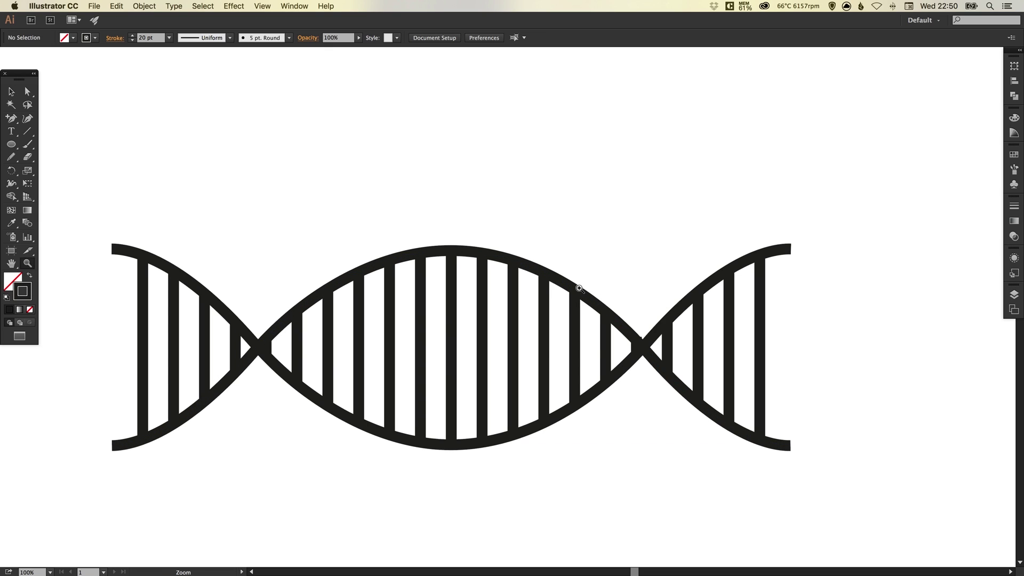
drag(579, 286, 682, 401)
key(a)
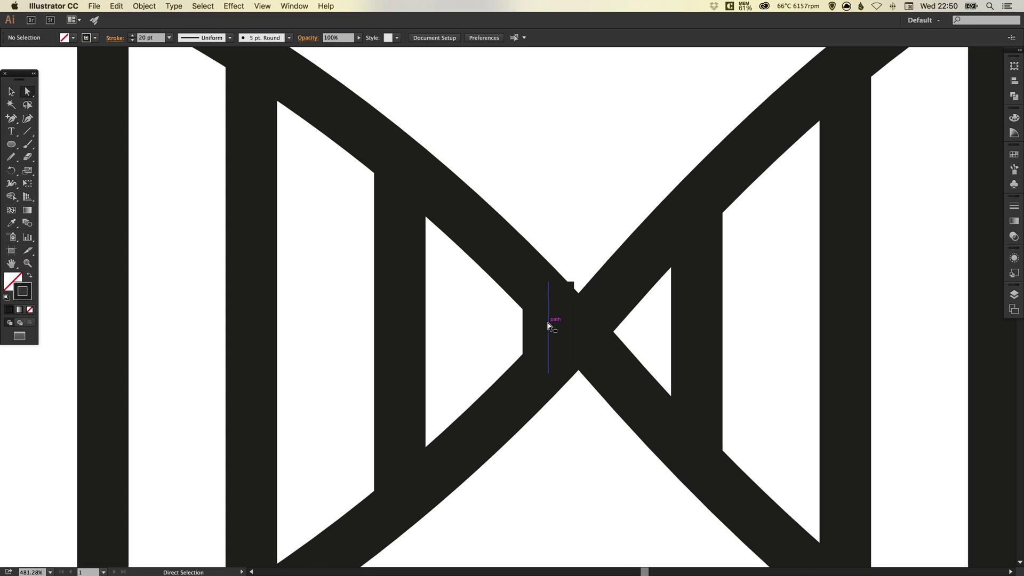
drag(548, 281, 550, 294)
click(566, 197)
key(super+1)
key(v)
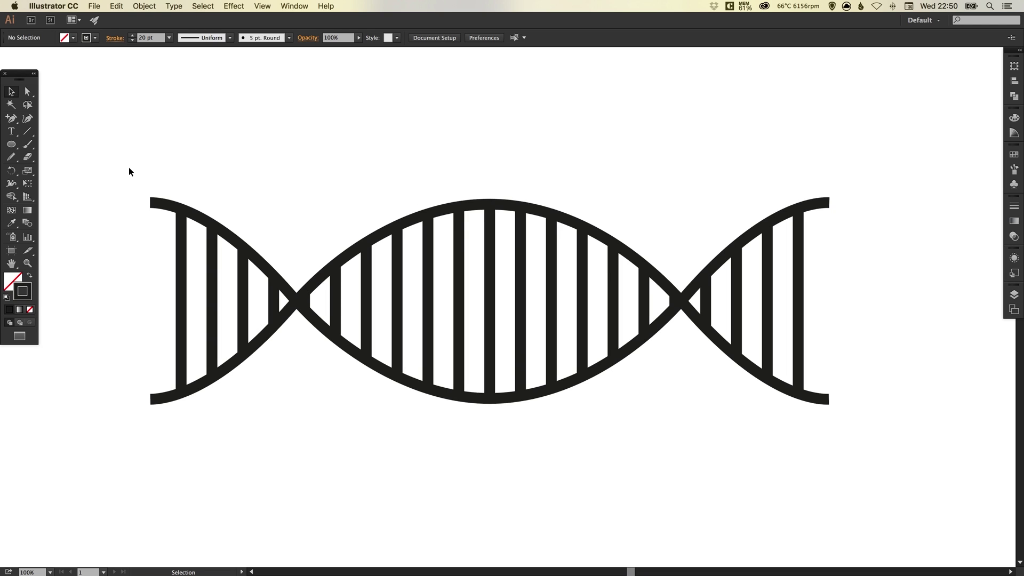
Step: Select the whole helix graphic and move it up near the artboard's top edge, to about Y 223 px
drag(129, 167, 807, 423)
drag(582, 214, 567, 368)
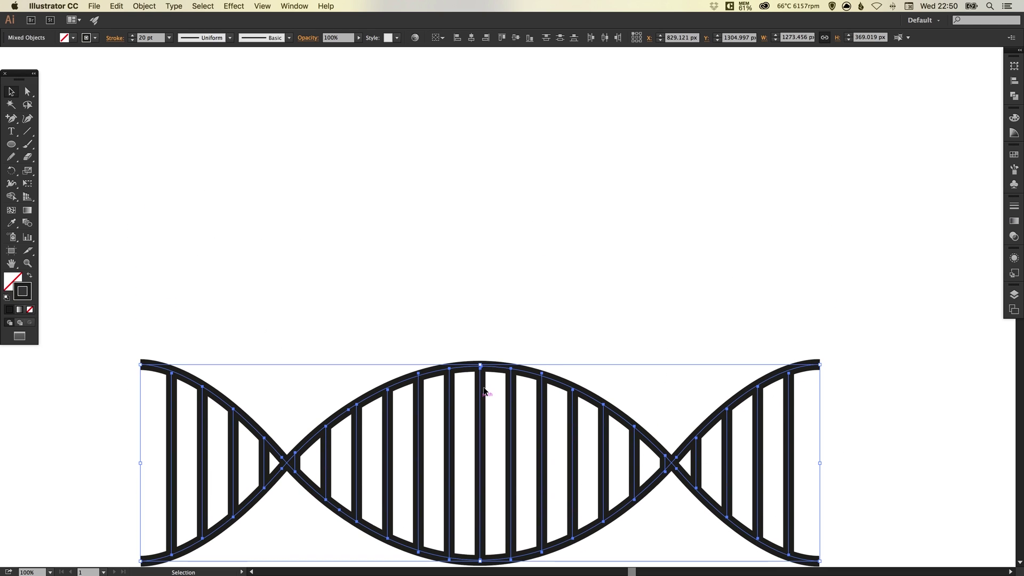
drag(484, 390, 476, 125)
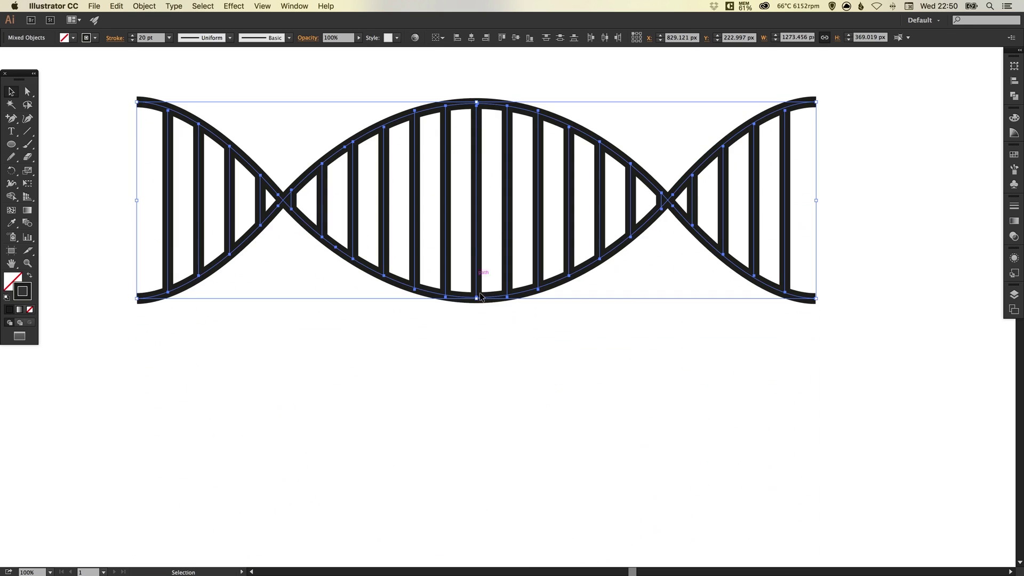
scroll(480, 322, up, 3)
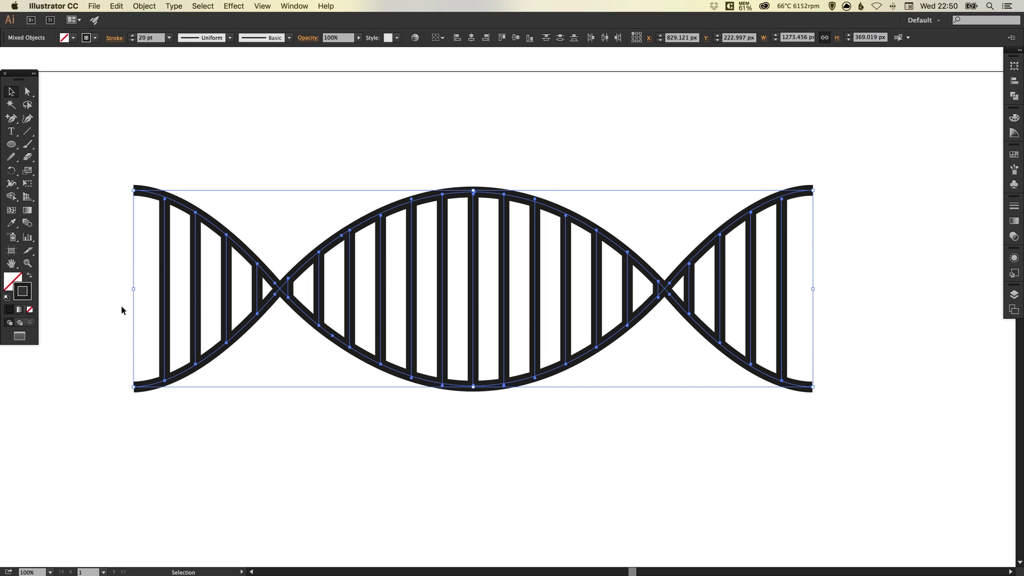
click(1013, 206)
drag(918, 215, 918, 215)
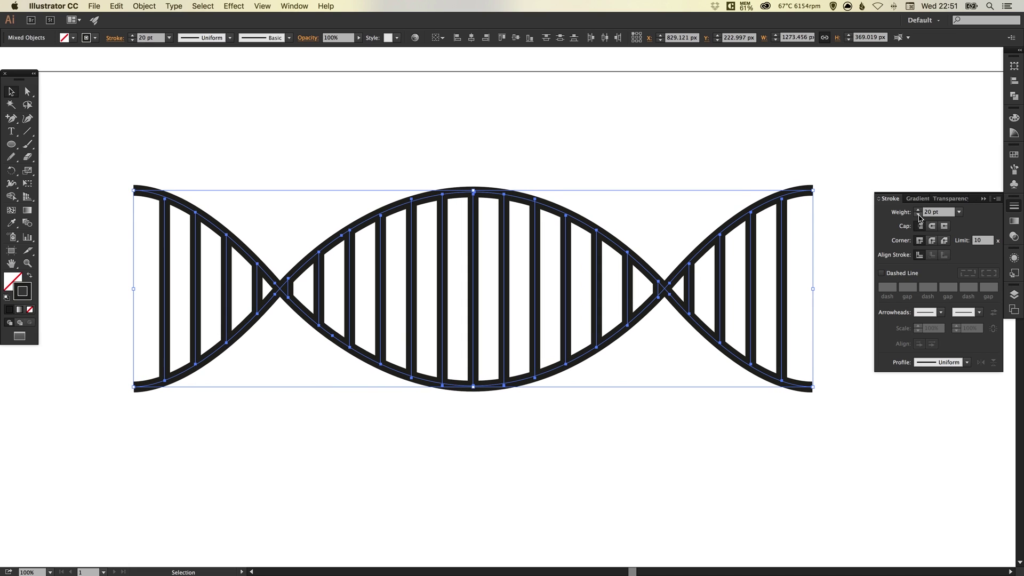
click(1013, 207)
click(798, 133)
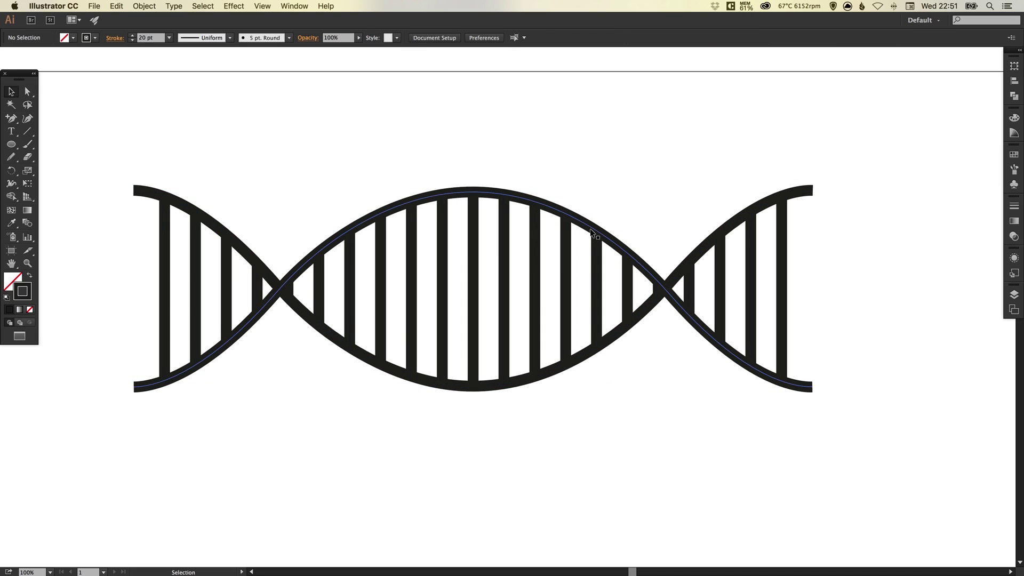
Step: Select the entire lower copy of the helix and increase the stroke weight of its curves and rungs to 30 pt
scroll(453, 178, down, 10)
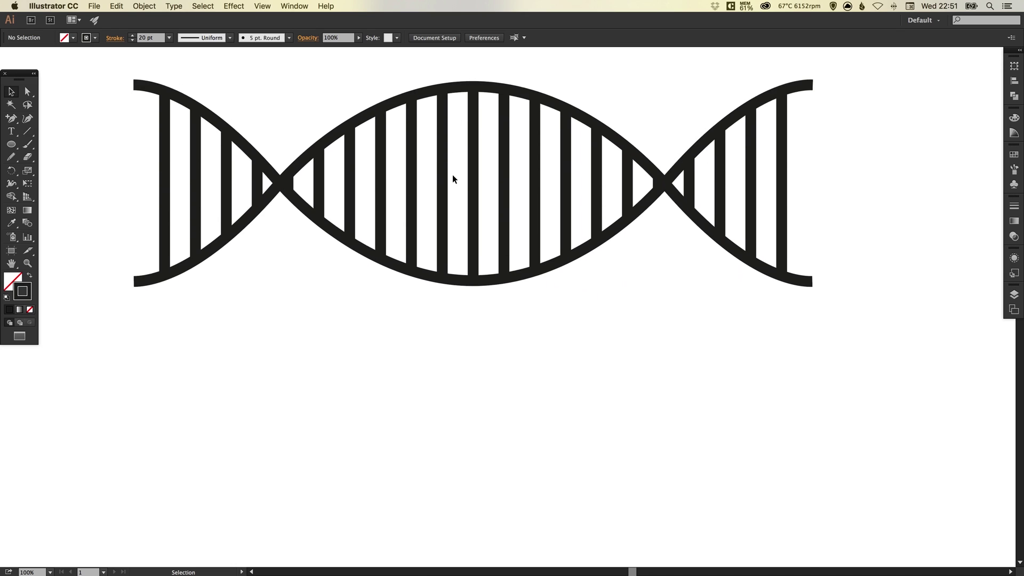
scroll(452, 179, down, 7)
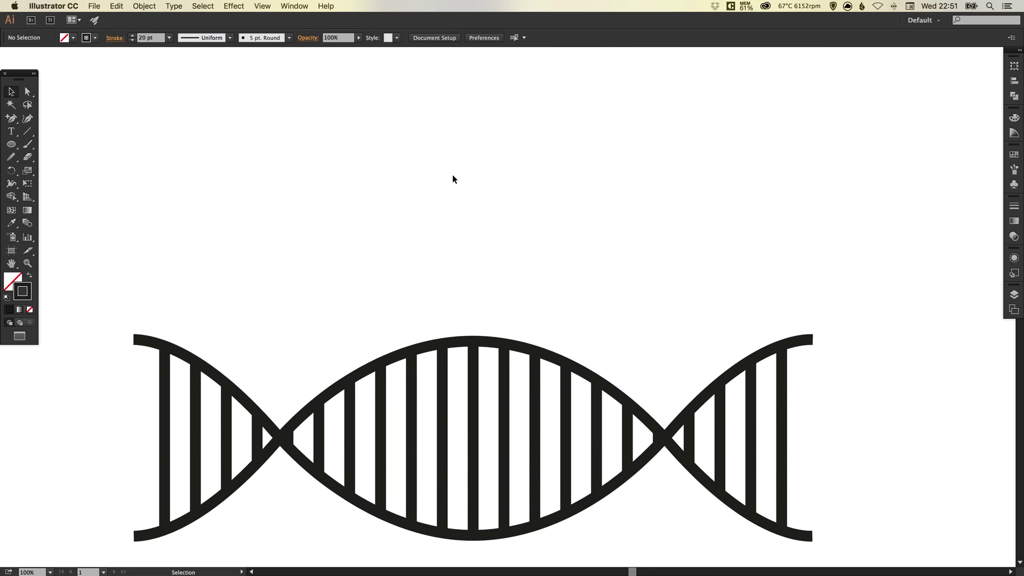
scroll(452, 176, down, 1)
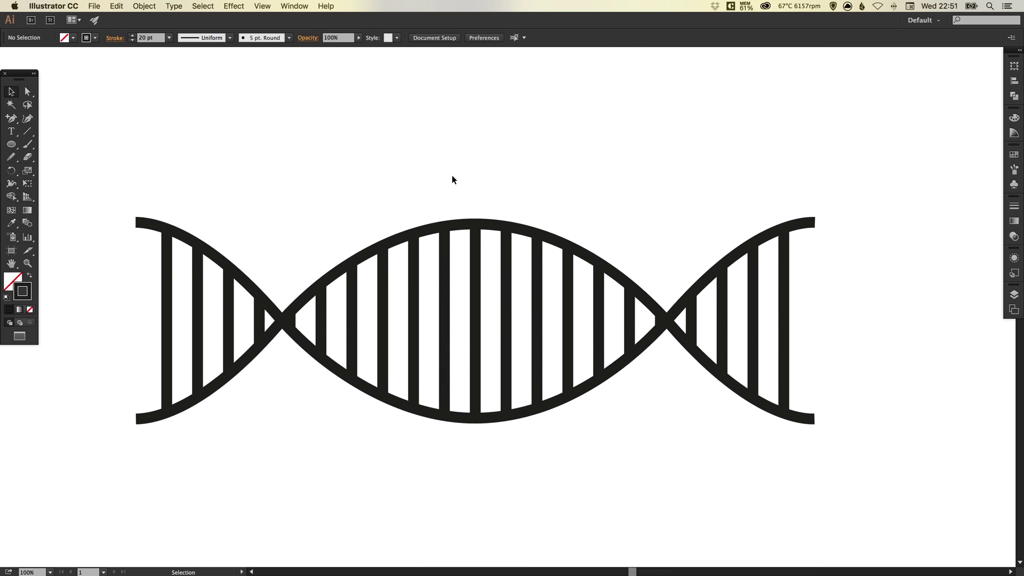
drag(135, 150, 875, 514)
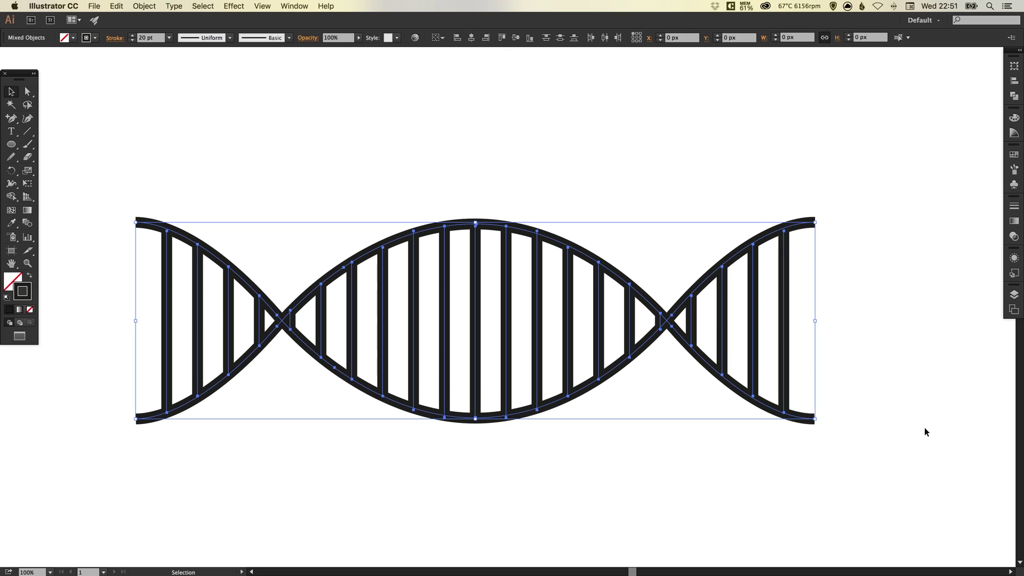
click(1014, 206)
click(918, 209)
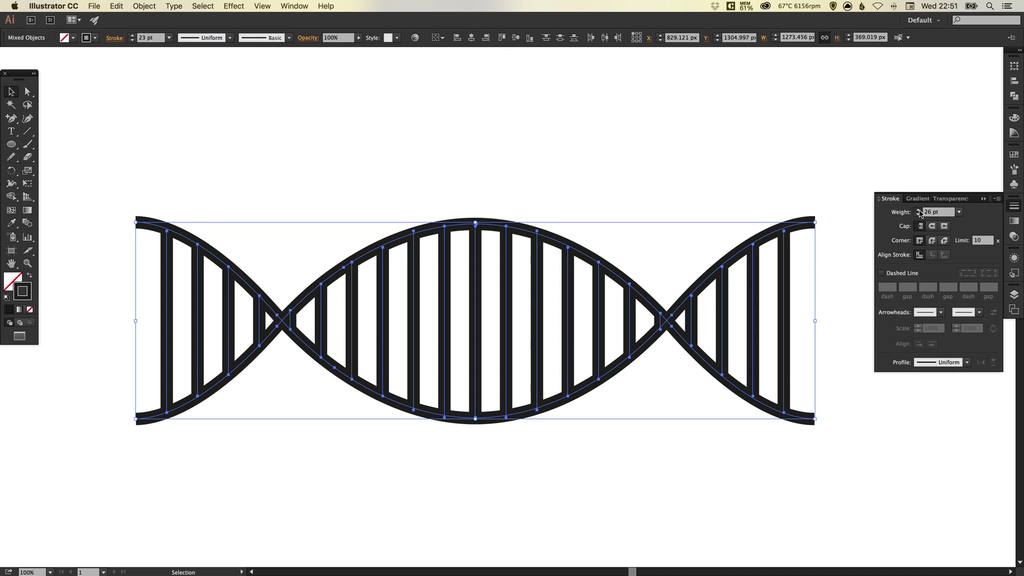
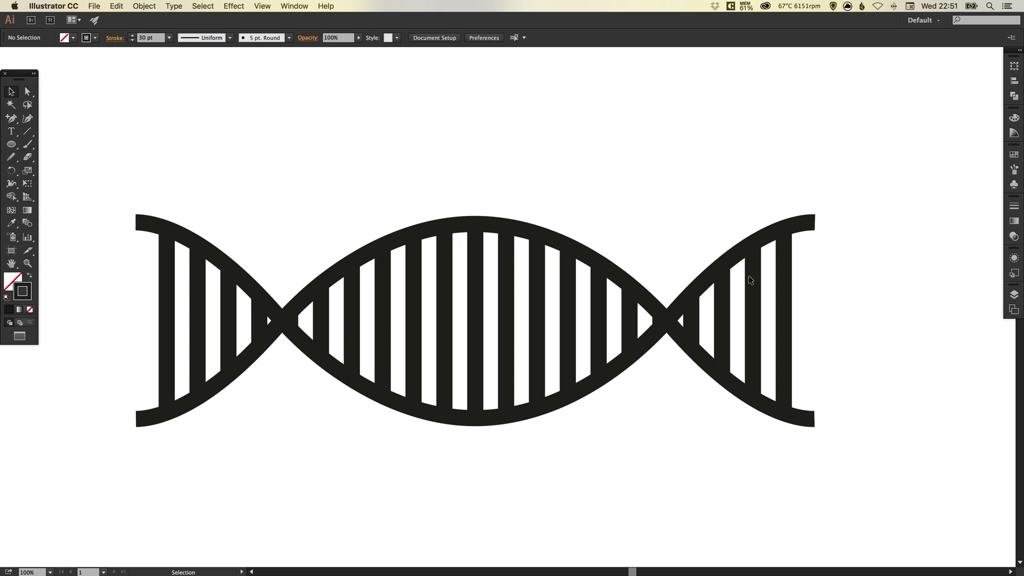
Step: Ungroup the two crossing wave curves so each can be selected on its own
click(249, 288)
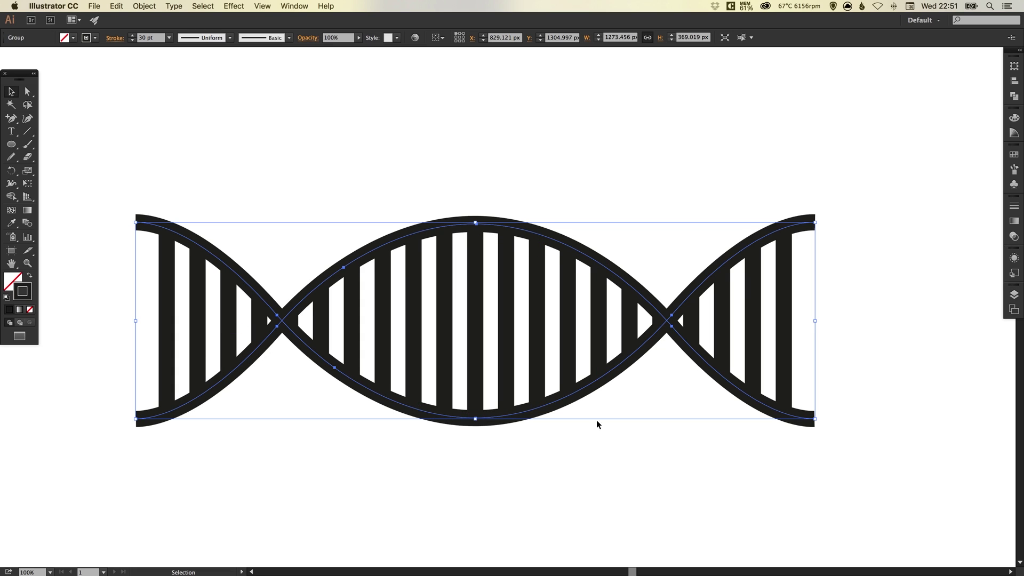
click(149, 6)
click(154, 57)
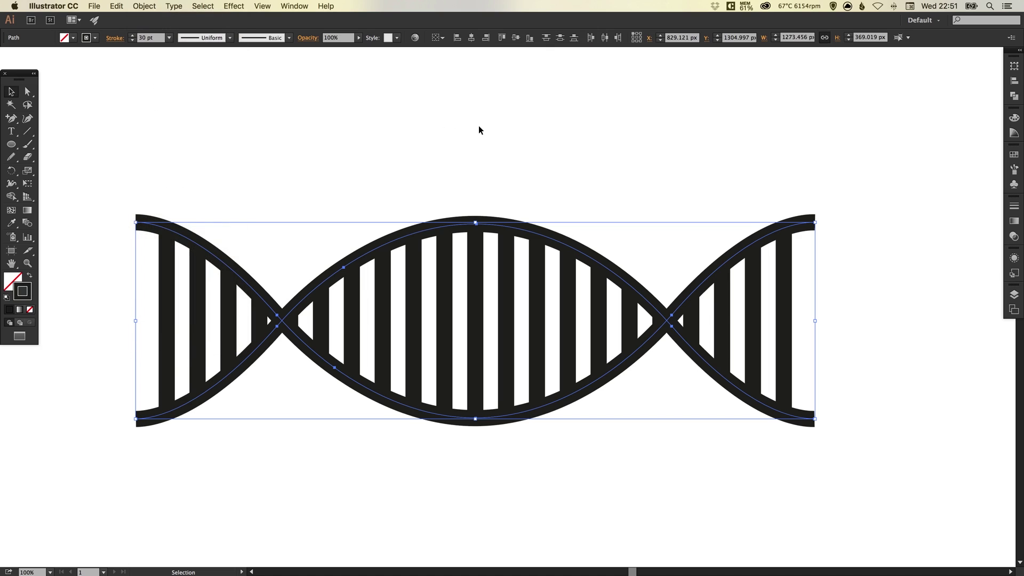
click(479, 132)
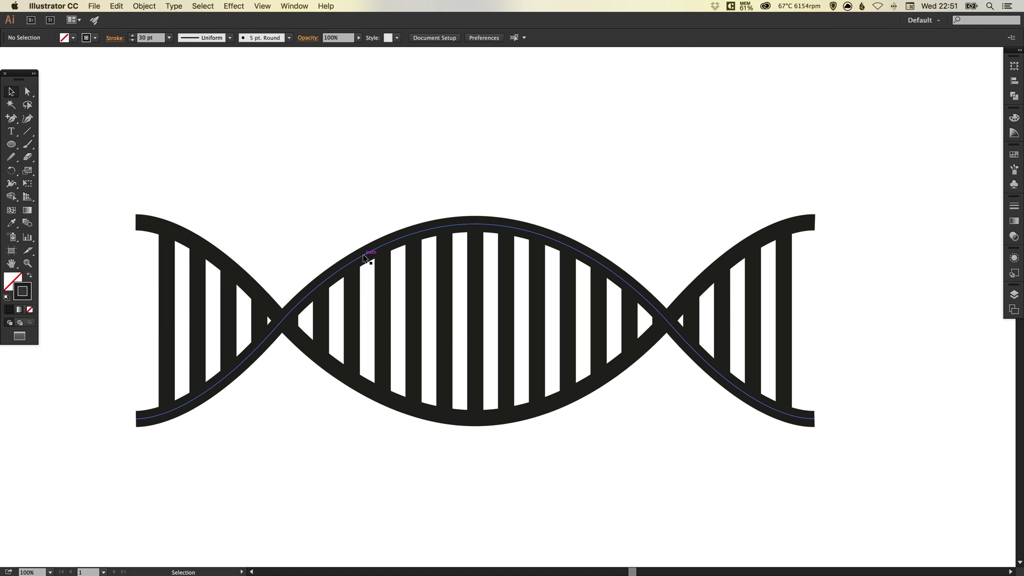
Step: Expand the fill and stroke of the wave curve that arches over the top of the helix's centre
click(363, 258)
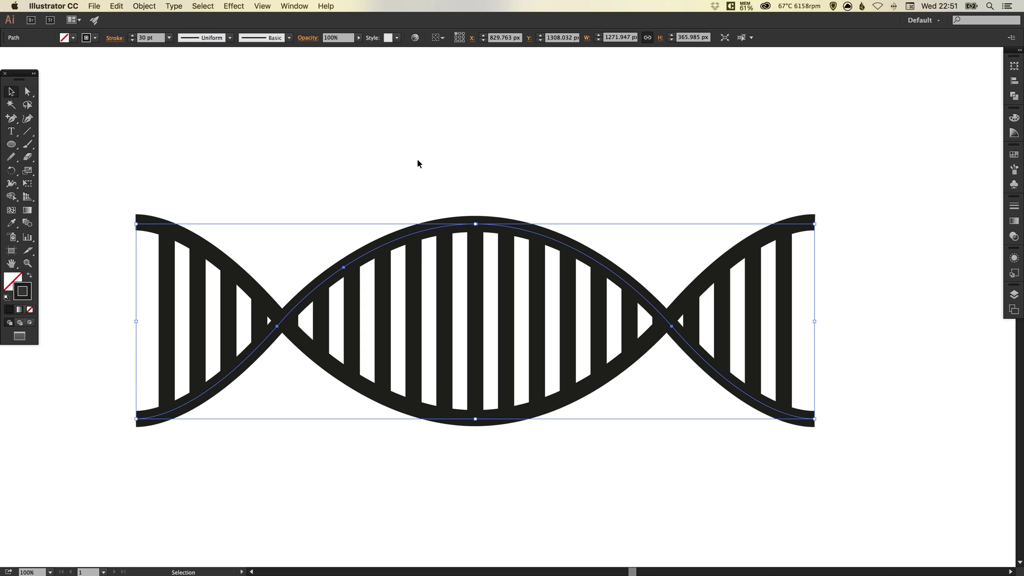
click(137, 5)
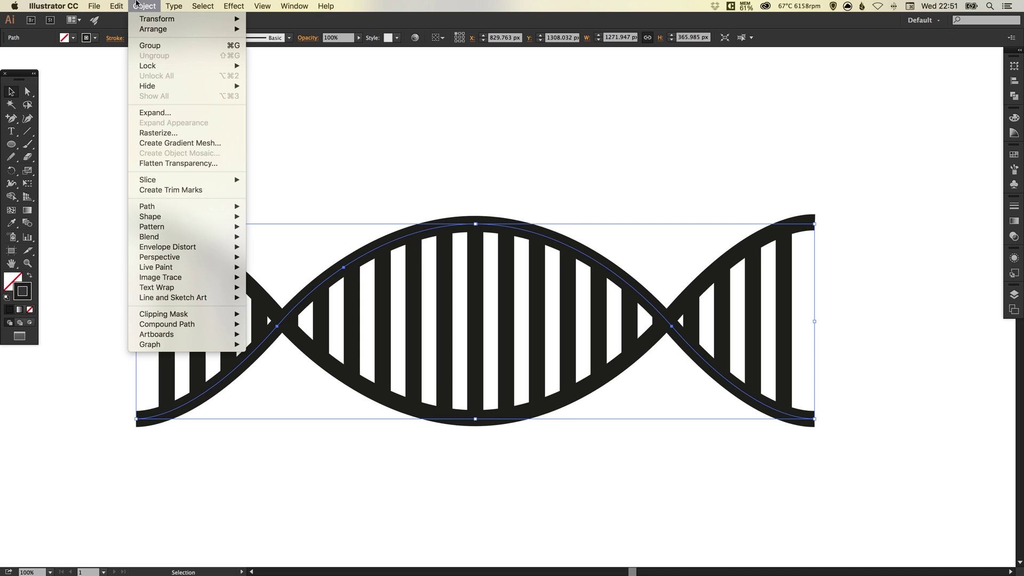
click(154, 113)
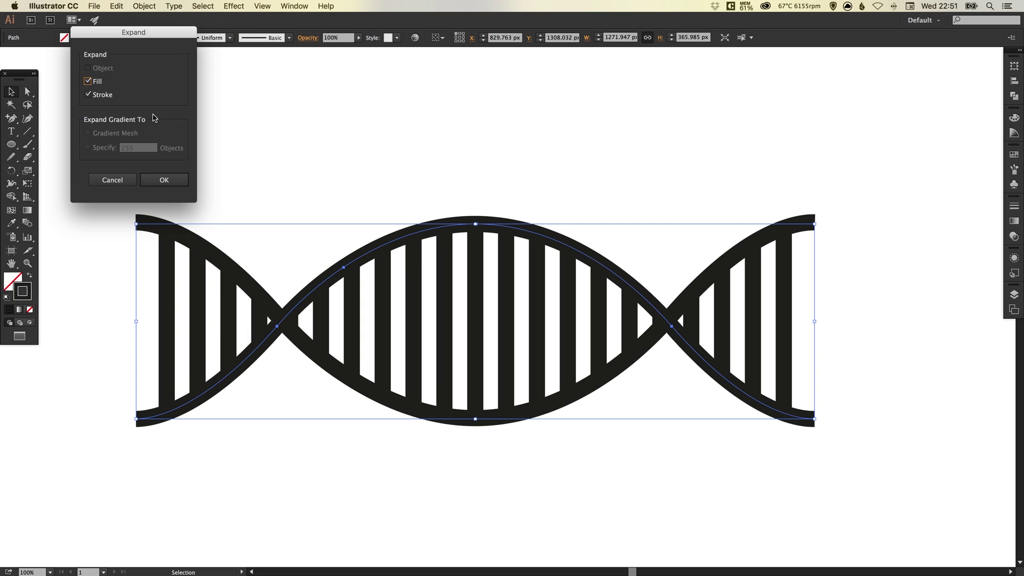
key(Return)
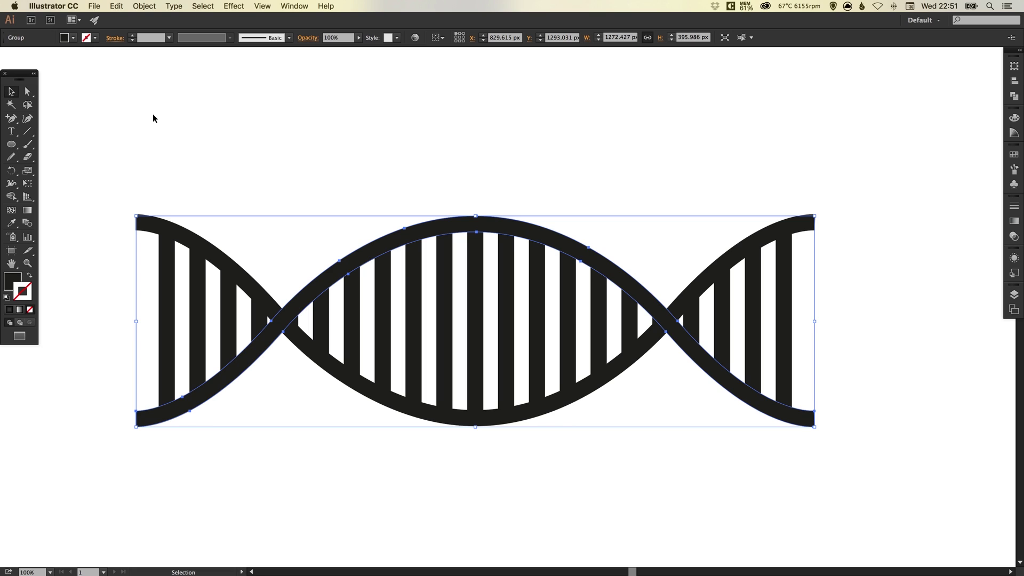
Step: Offset the expanded wave's outline by 15 px with miter joins and a miter limit of 4
click(143, 7)
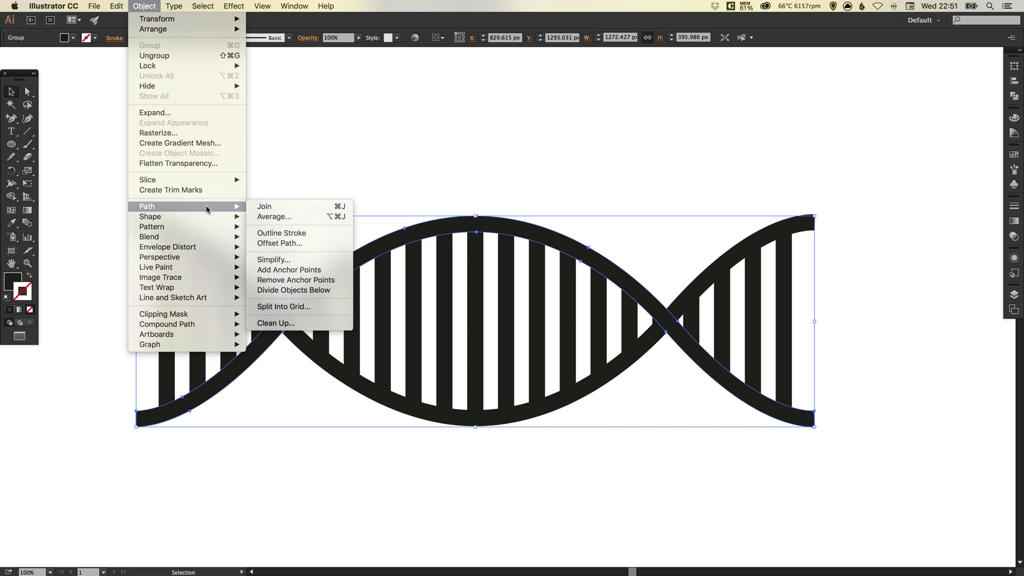
click(276, 236)
click(44, 134)
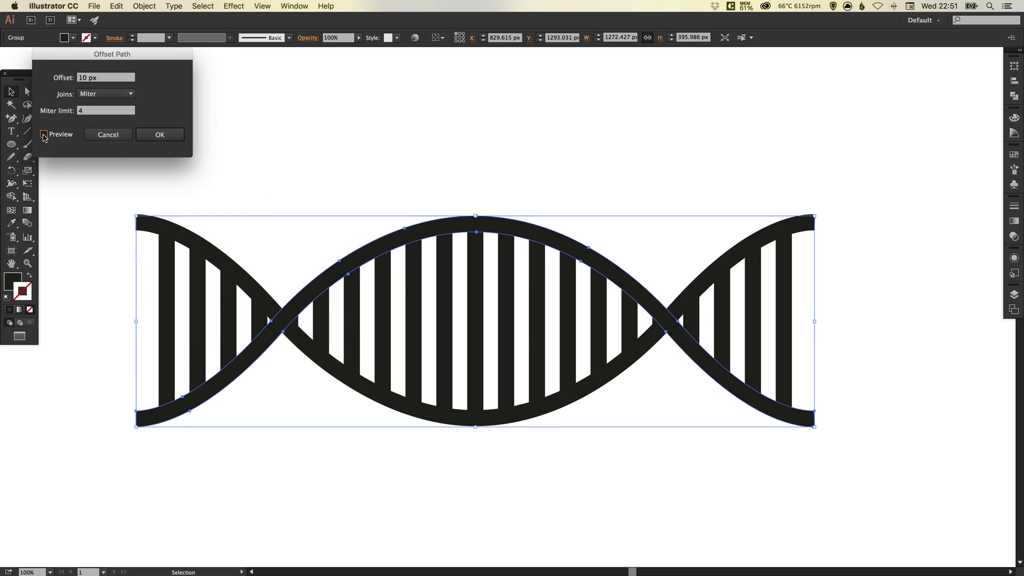
drag(106, 80, 70, 79)
text(15)
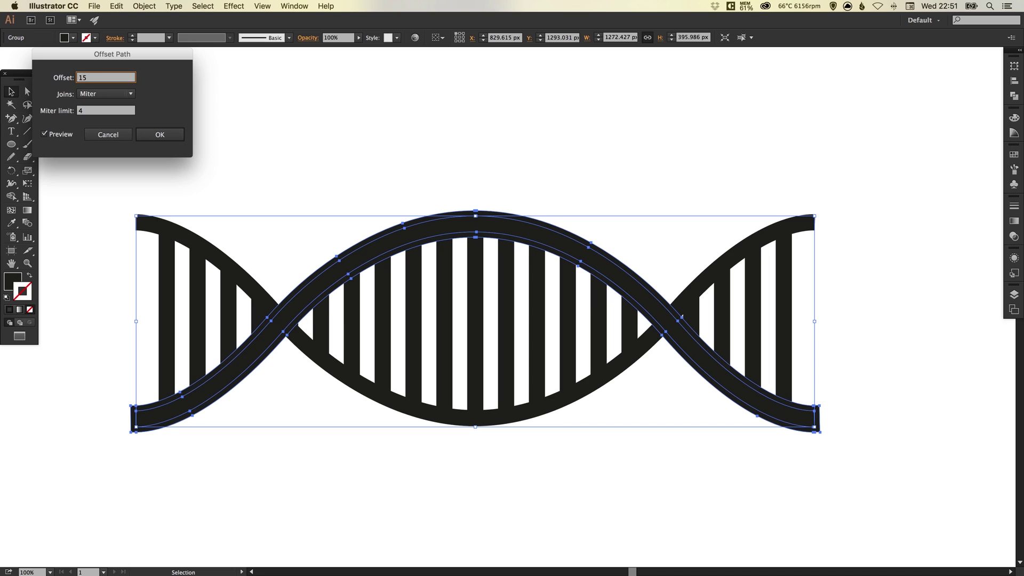
key(Tab)
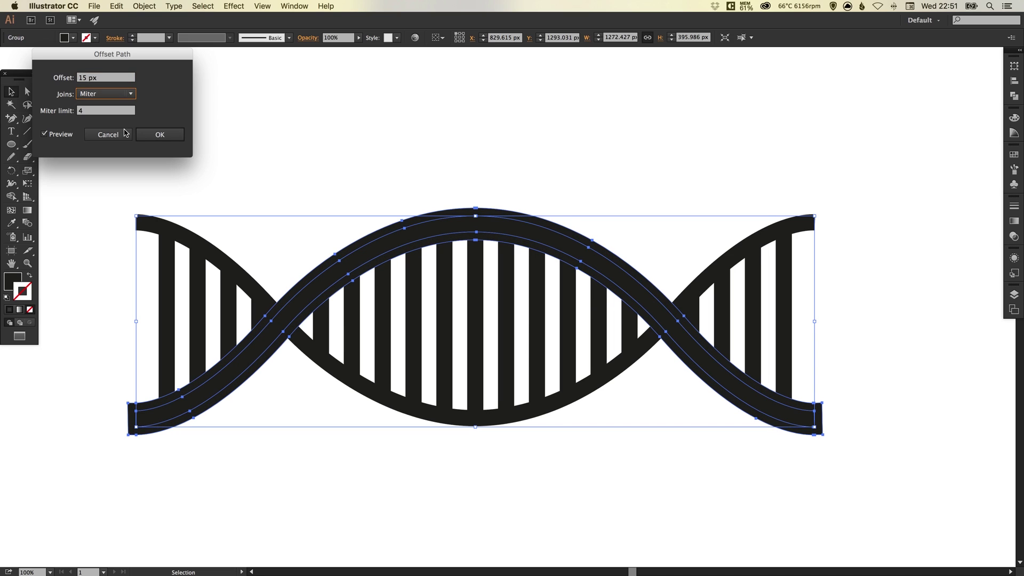
click(157, 136)
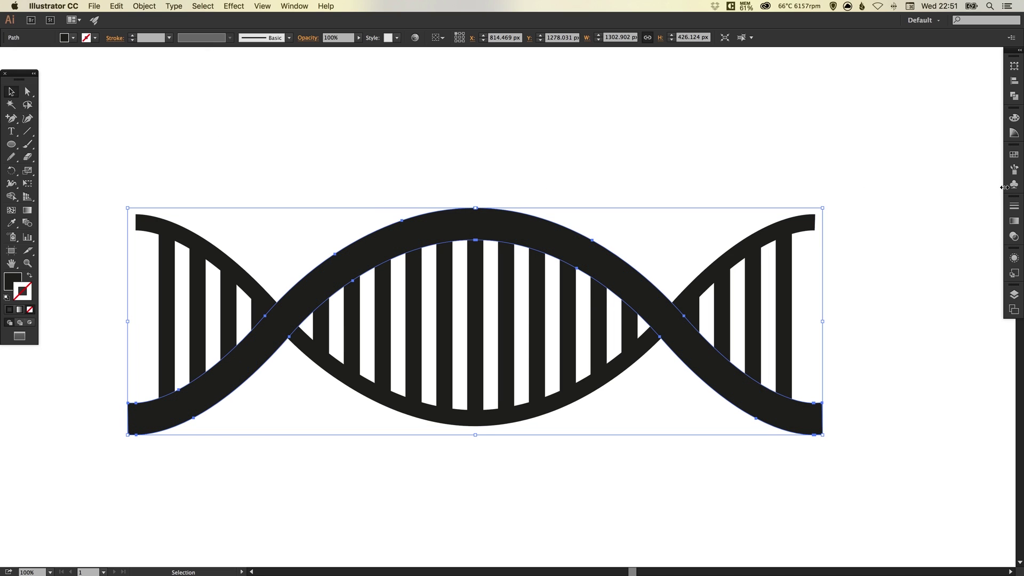
Step: Give the enlarged offset shape a solid red fill with no stroke
click(1013, 154)
click(912, 178)
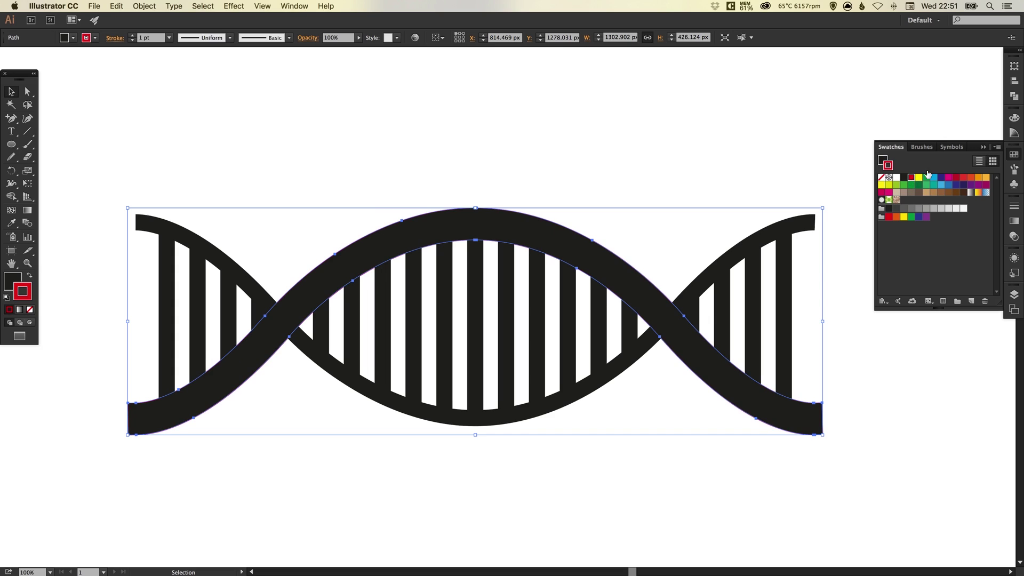
click(30, 275)
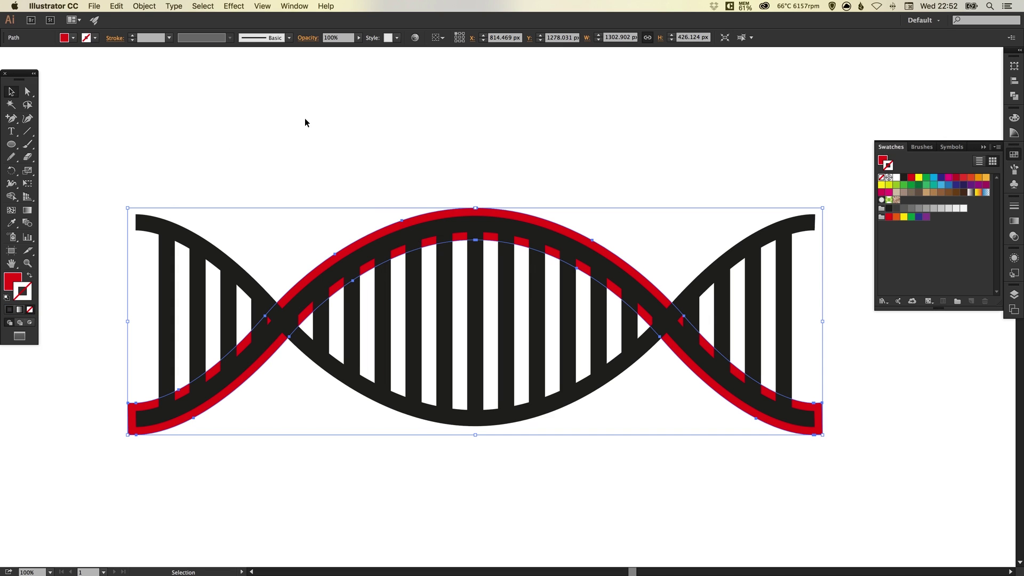
click(362, 153)
click(452, 211)
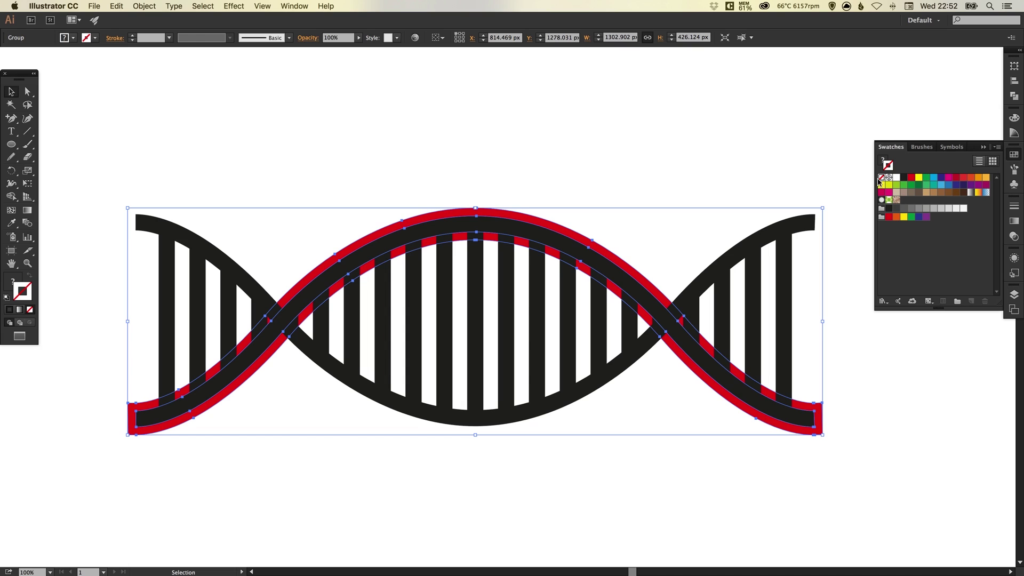
key(super+z)
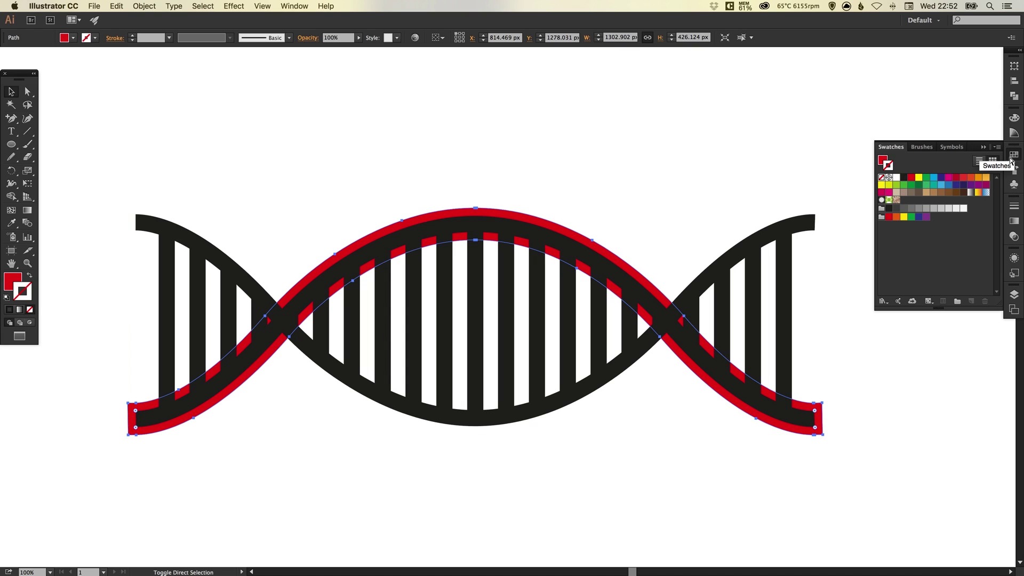
click(1014, 154)
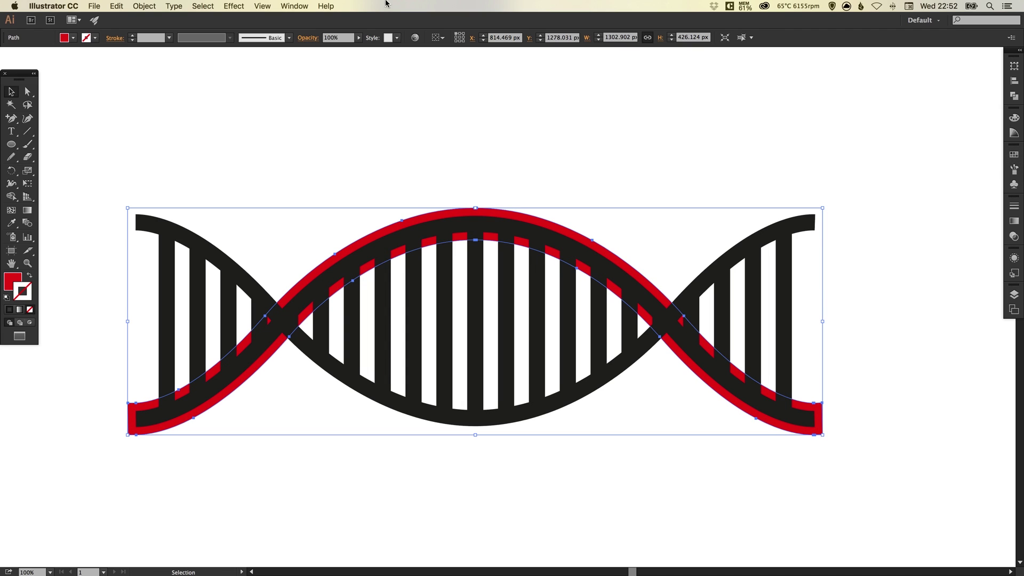
Step: Bring the red offset shape to the front so it covers the black wave it was made from
click(144, 6)
mouse_move(153, 29)
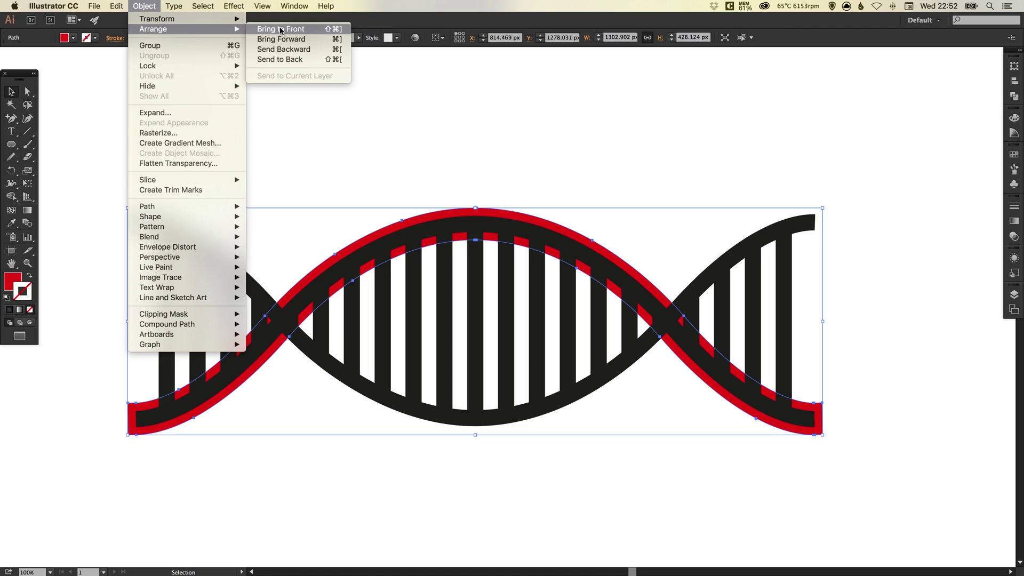
click(282, 30)
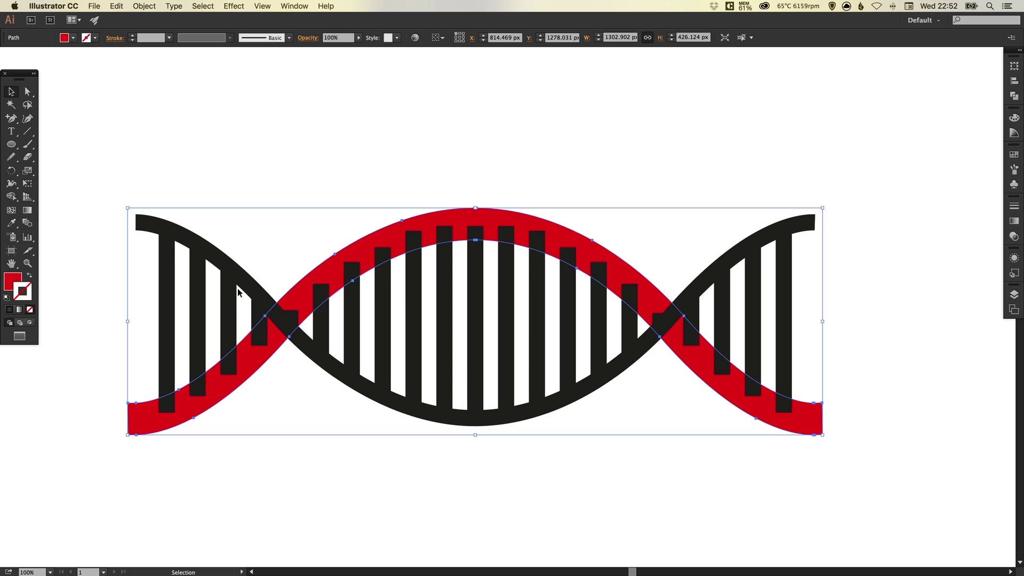
Step: Select all the vertical rungs across the helix and expand their strokes into filled shapes
drag(130, 307, 453, 320)
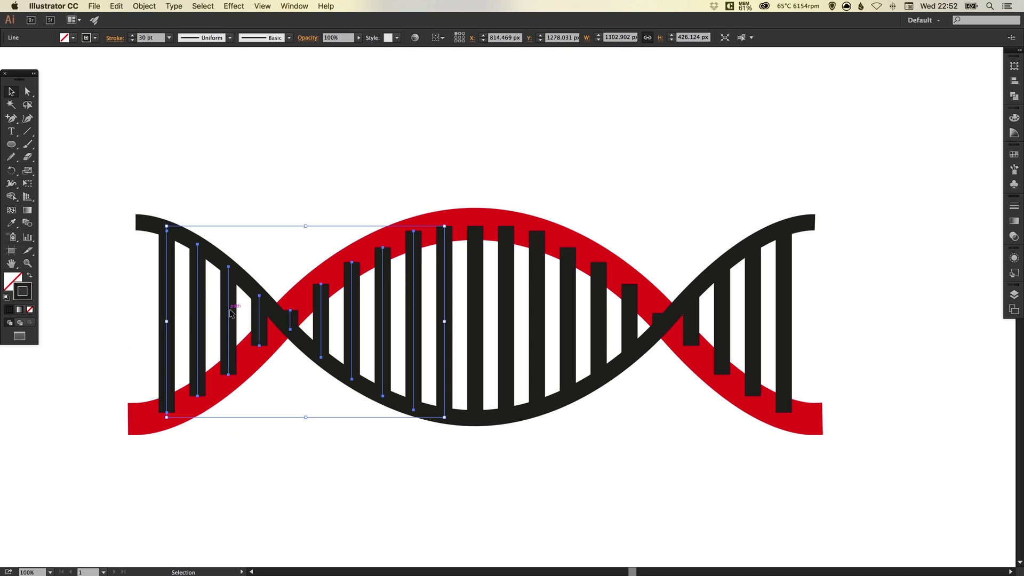
shift+click(476, 292)
shift+click(506, 294)
shift+click(517, 299)
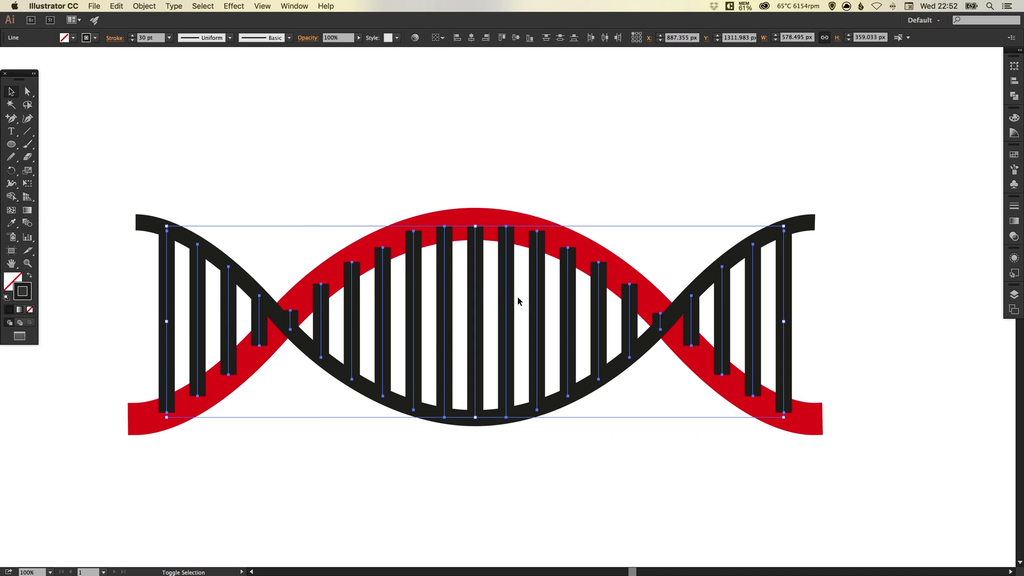
click(145, 6)
click(163, 110)
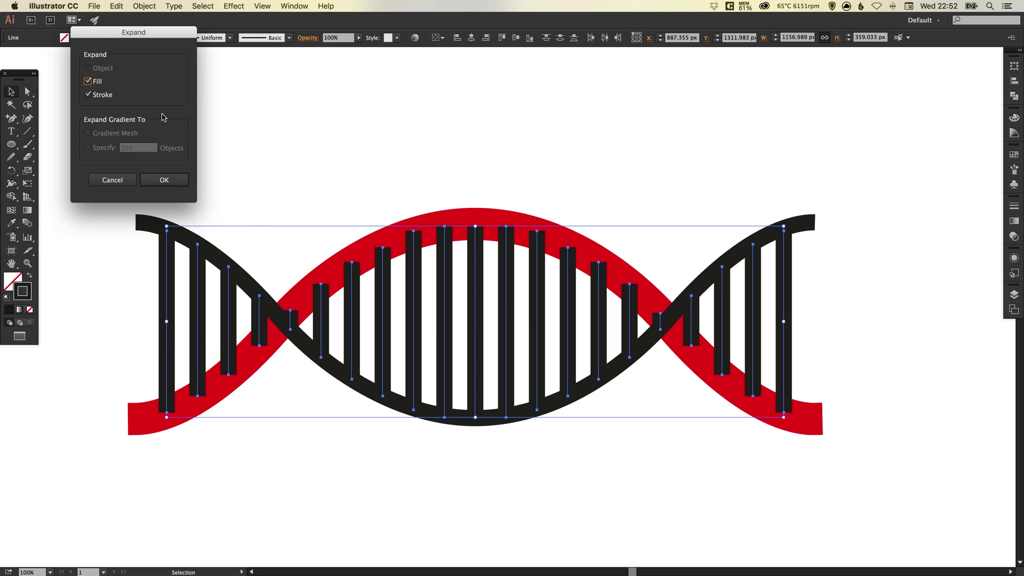
click(88, 81)
click(165, 180)
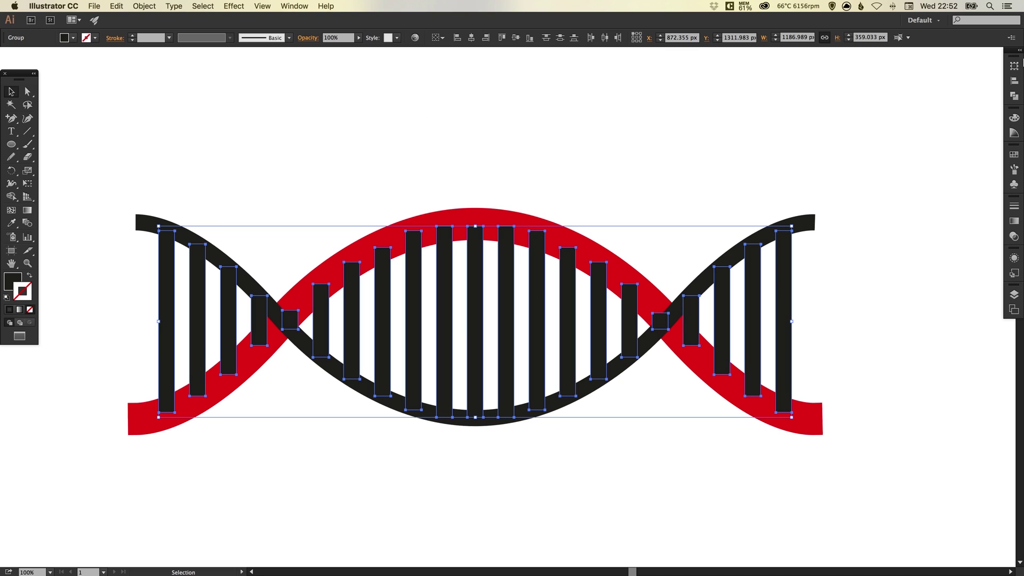
Step: Unite all the expanded vertical rungs and make them a single compound path
click(1015, 97)
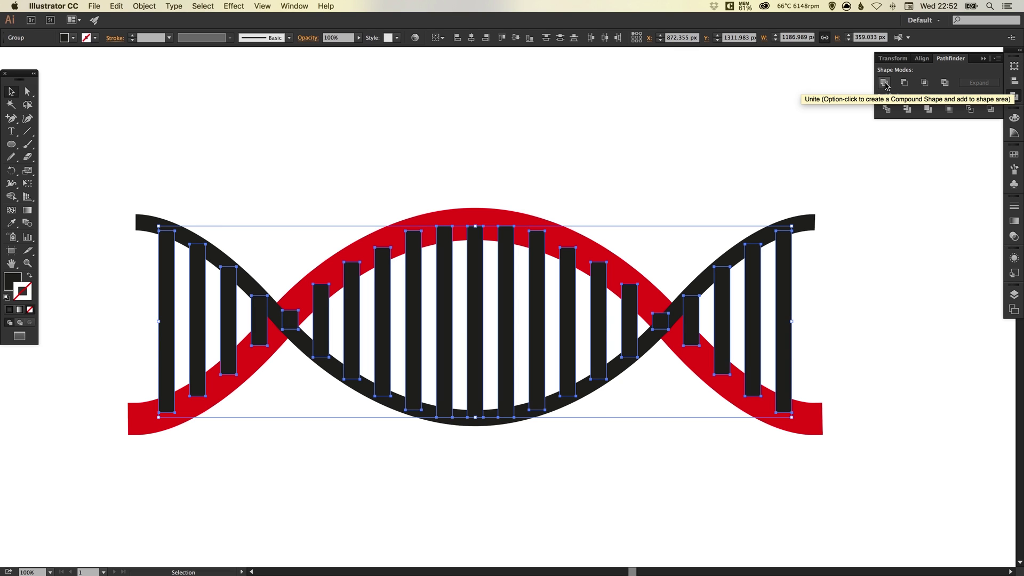
click(884, 84)
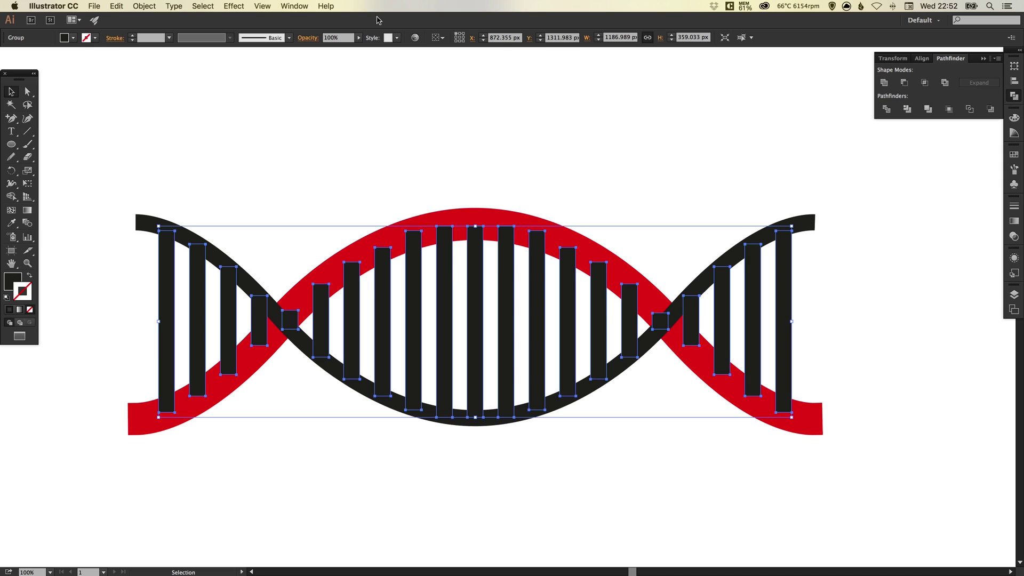
click(139, 7)
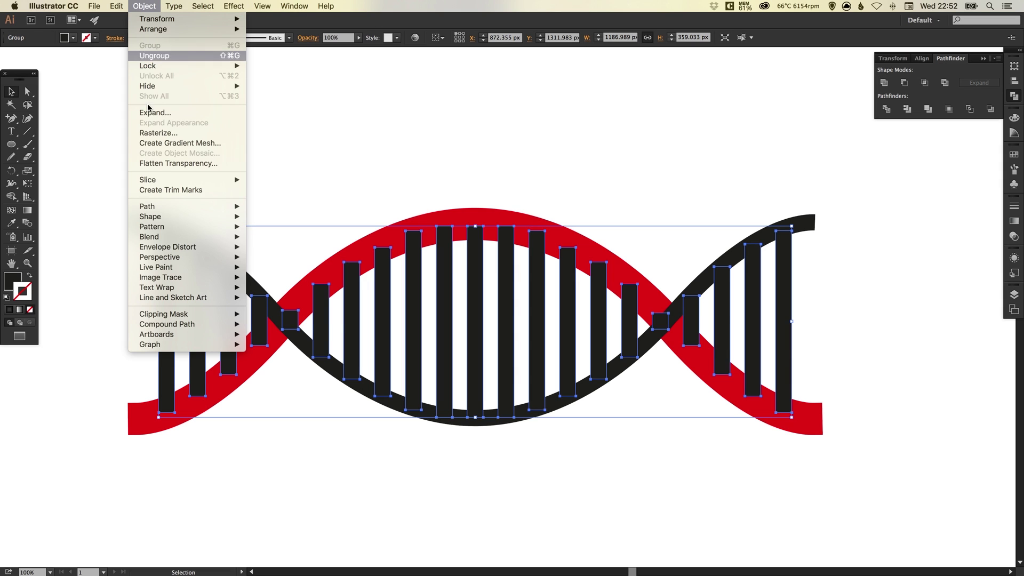
mouse_move(208, 324)
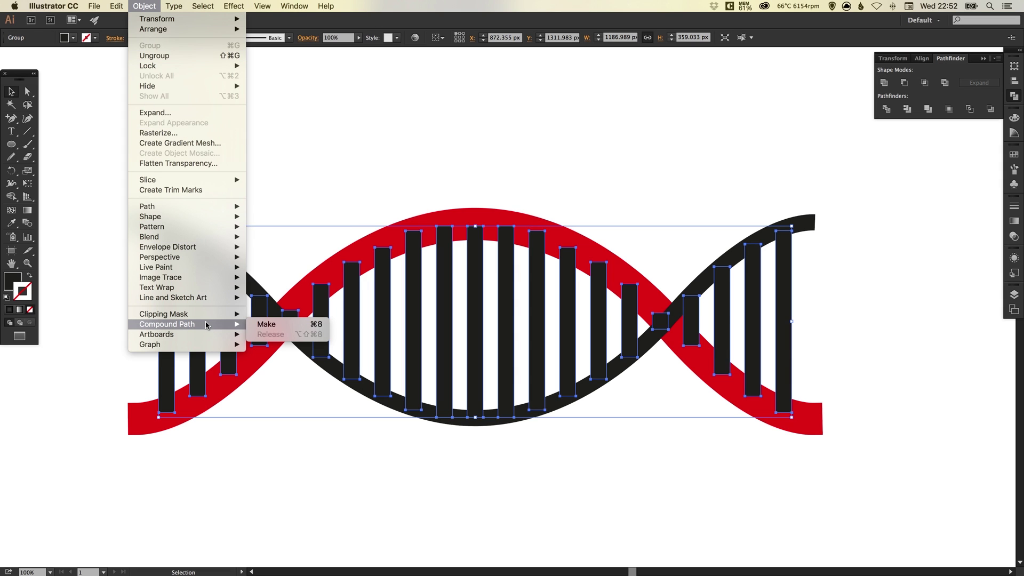
click(267, 325)
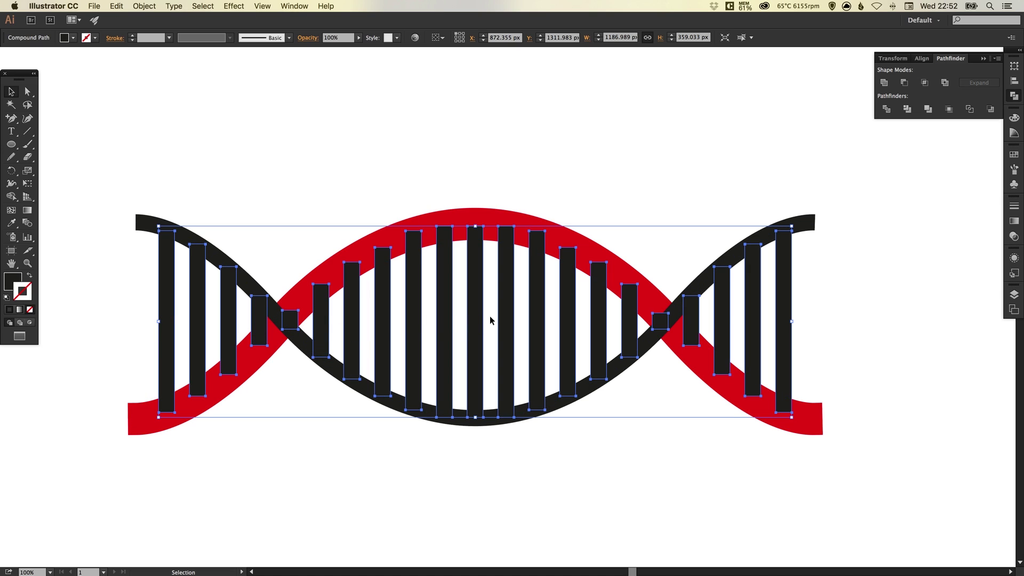
click(1015, 96)
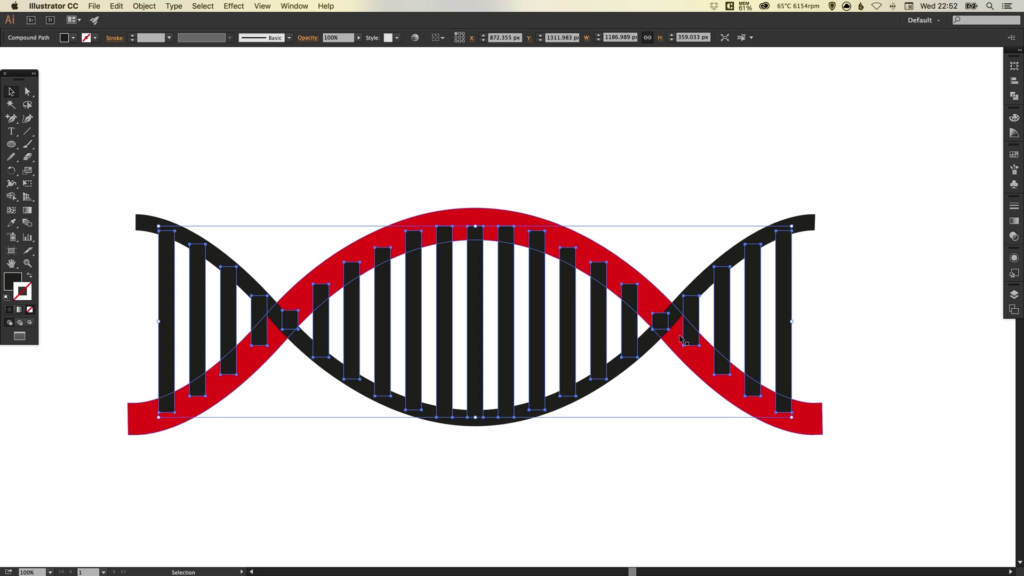
Step: Select the remaining black wave and expand its fill and stroke into a filled shape
click(250, 288)
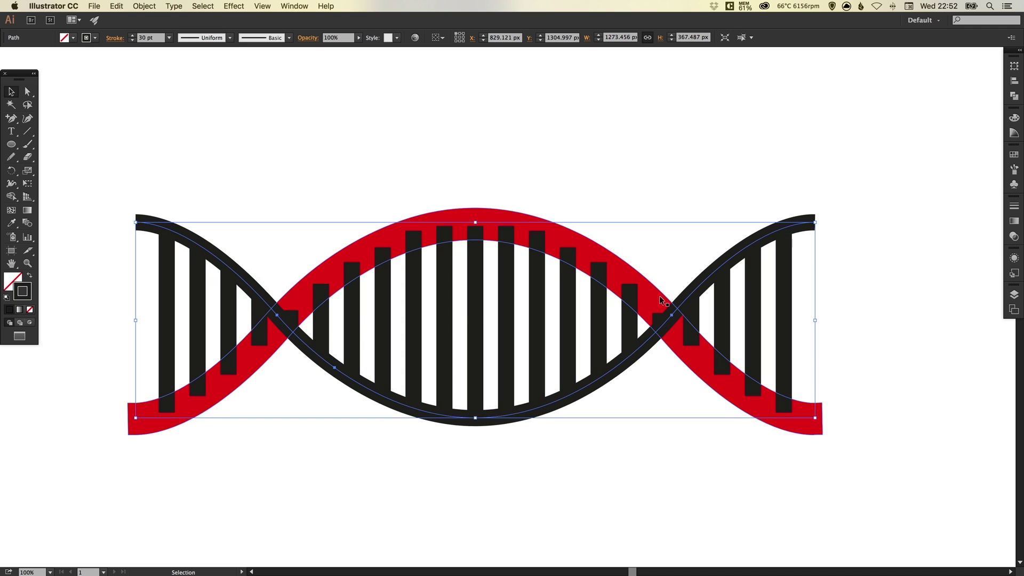
click(143, 6)
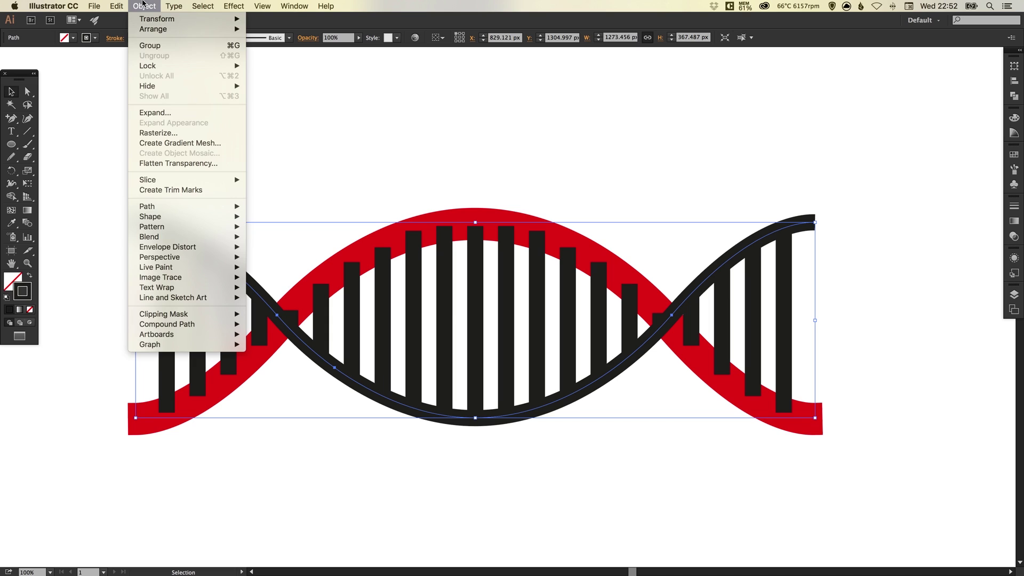
click(152, 110)
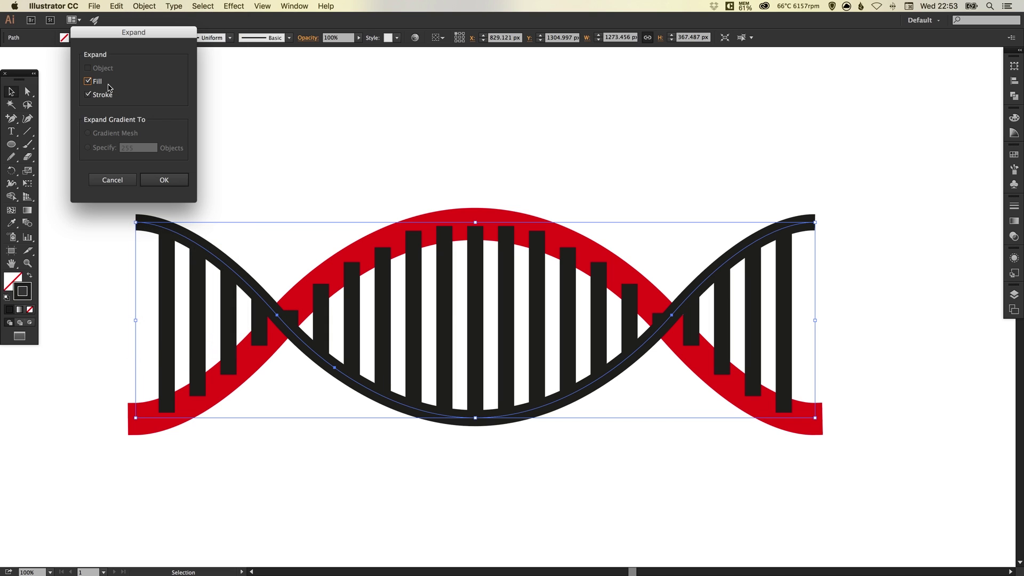
click(164, 180)
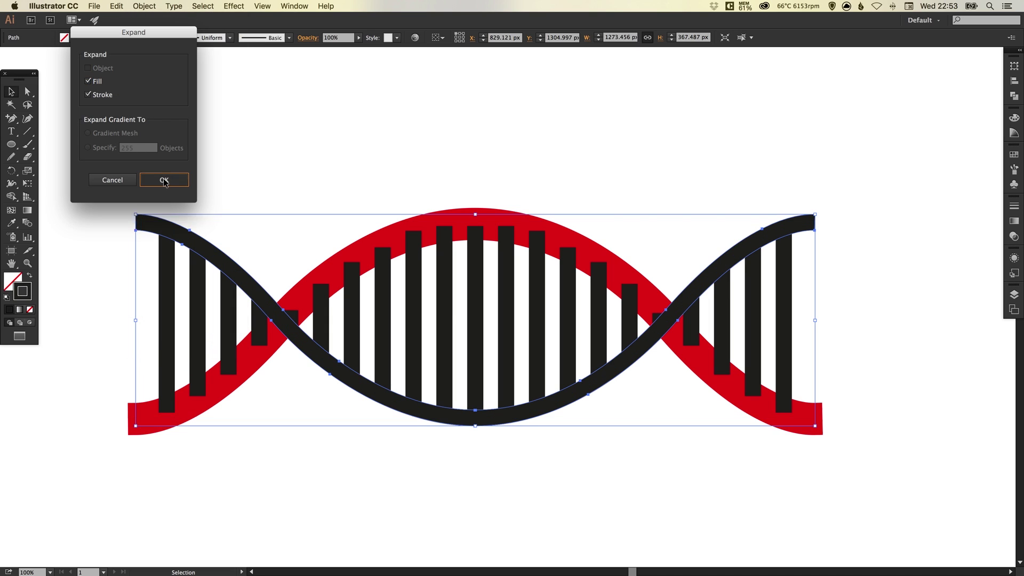
Step: Offset the second expanded wave's outline by 15 px with miter joins and a miter limit of 4
click(144, 5)
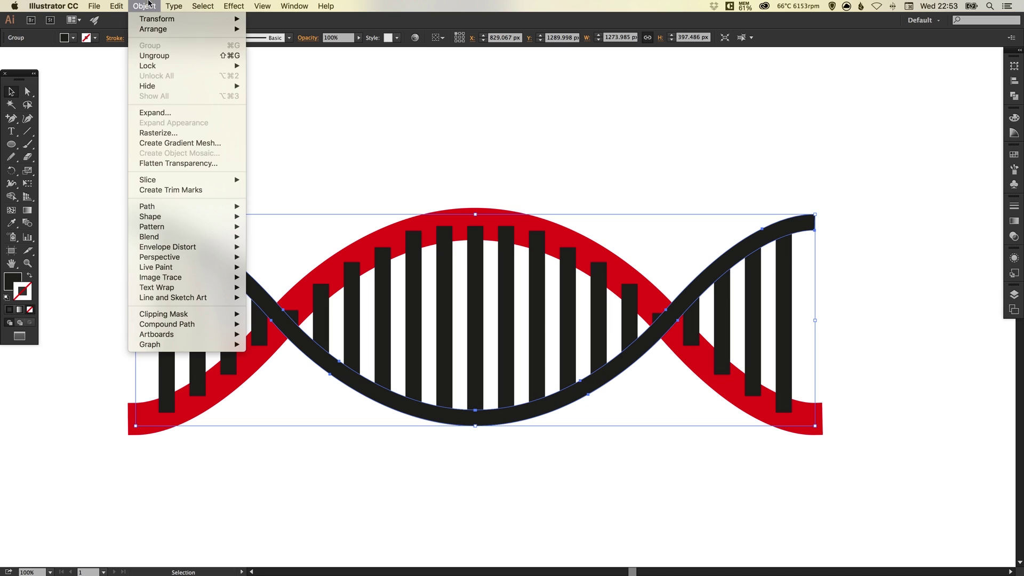
mouse_move(179, 207)
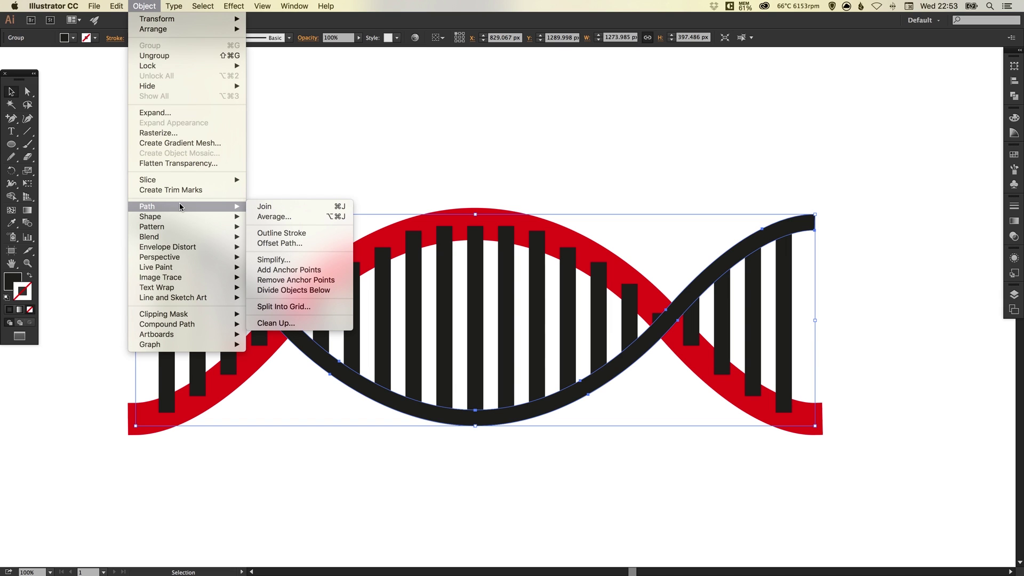
click(262, 244)
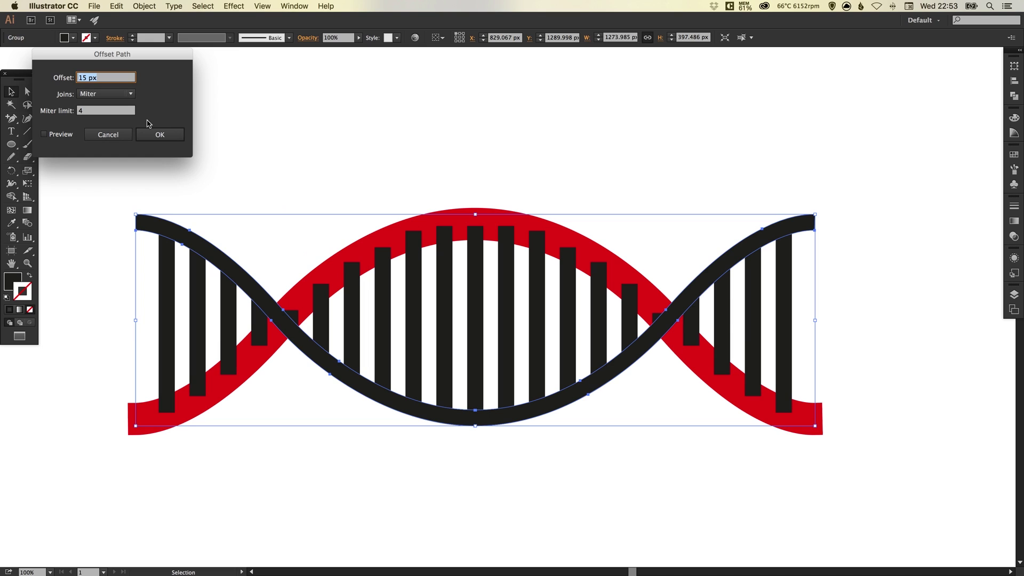
click(156, 134)
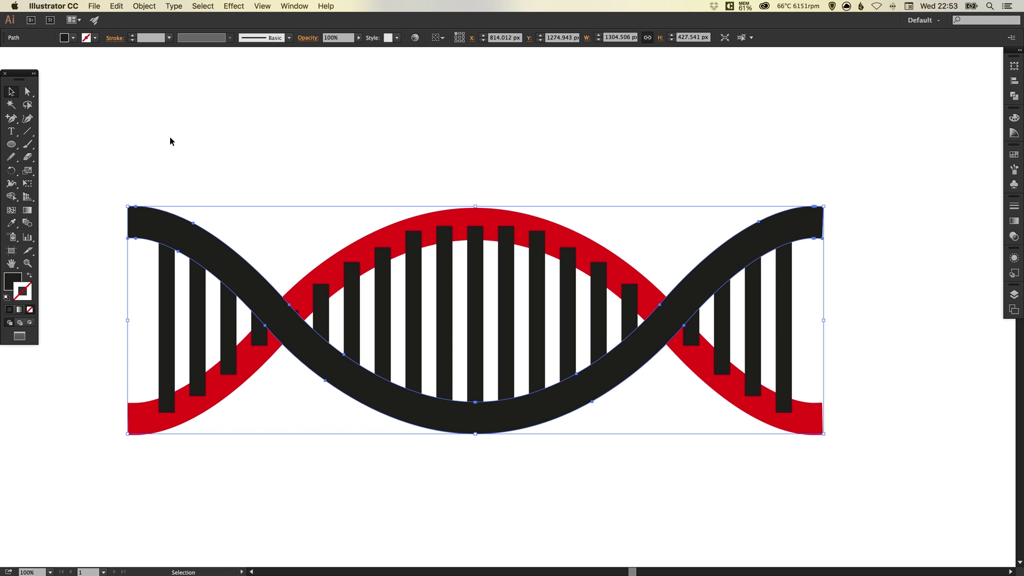
Step: Fill the second wave's offset shape with solid red and bring it in front of the black wave it was made from
click(17, 277)
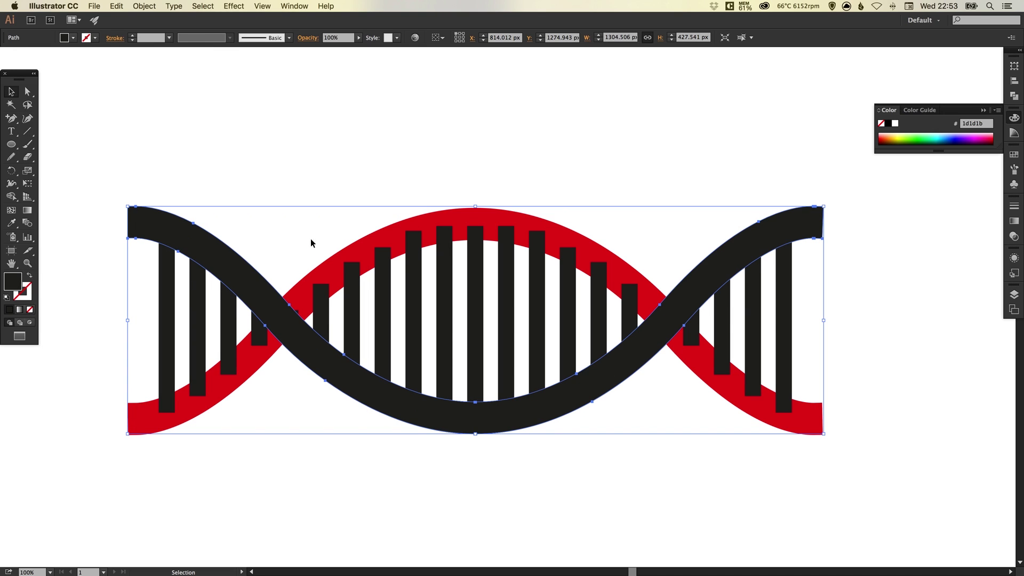
click(1013, 154)
click(910, 178)
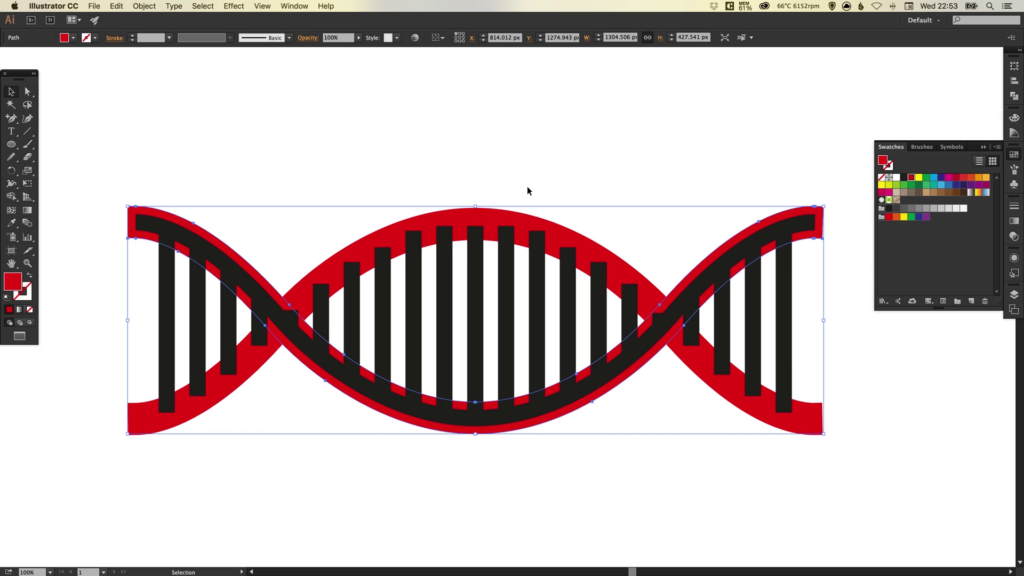
click(157, 7)
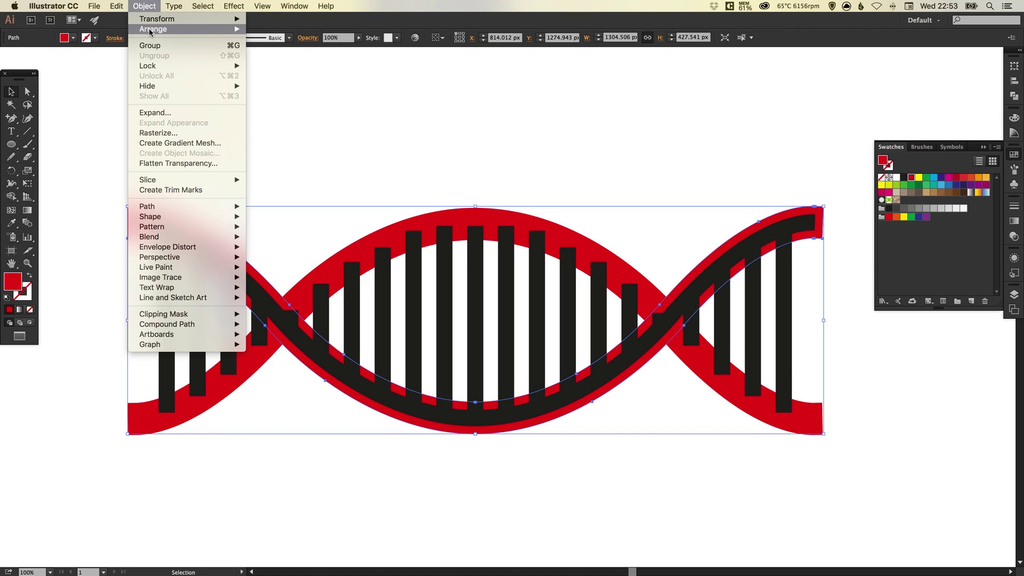
mouse_move(160, 29)
click(289, 30)
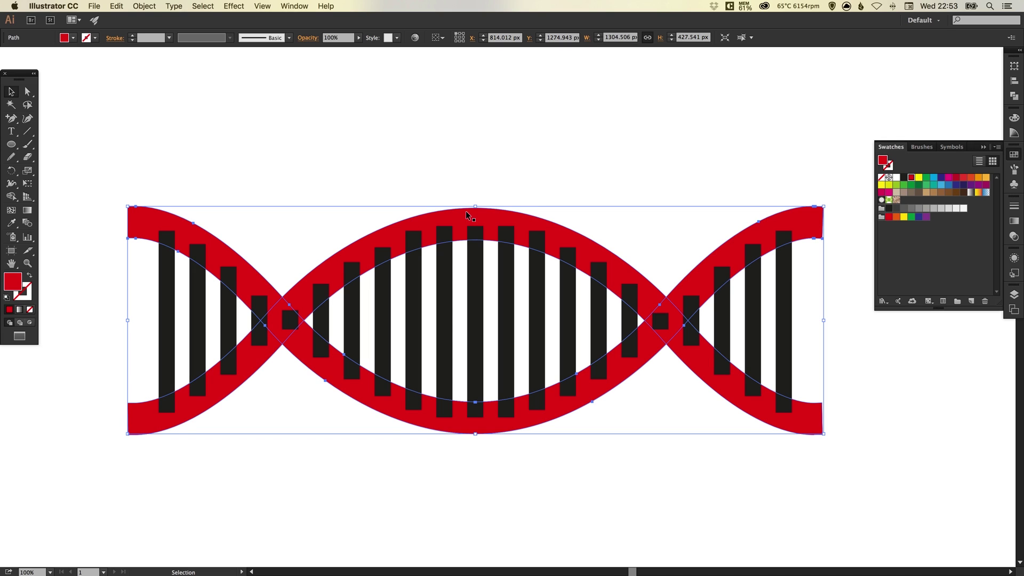
Step: Unite the two red offset waves into one shape and make it a compound path
key(shift)
shift+click(461, 216)
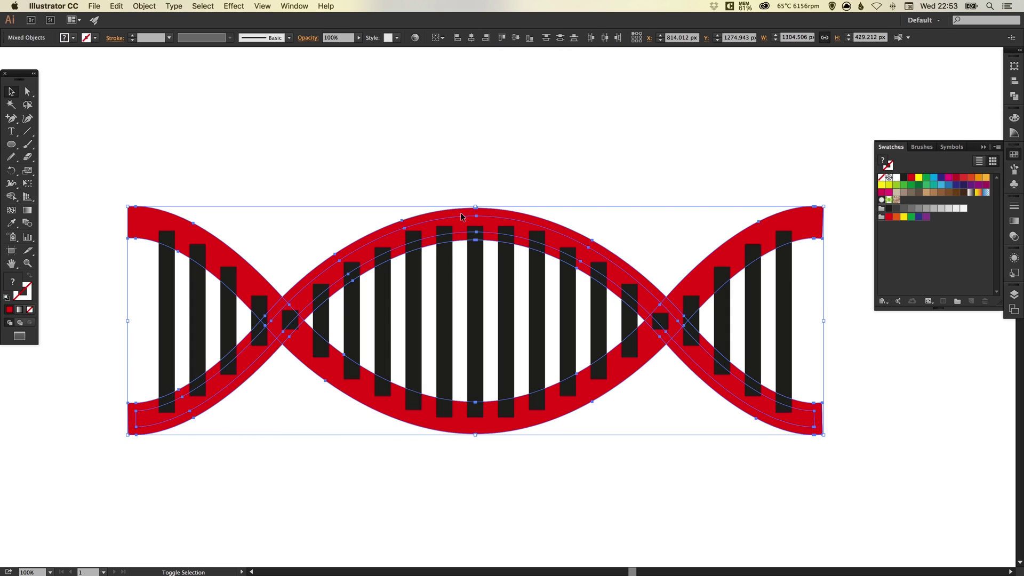
click(1013, 96)
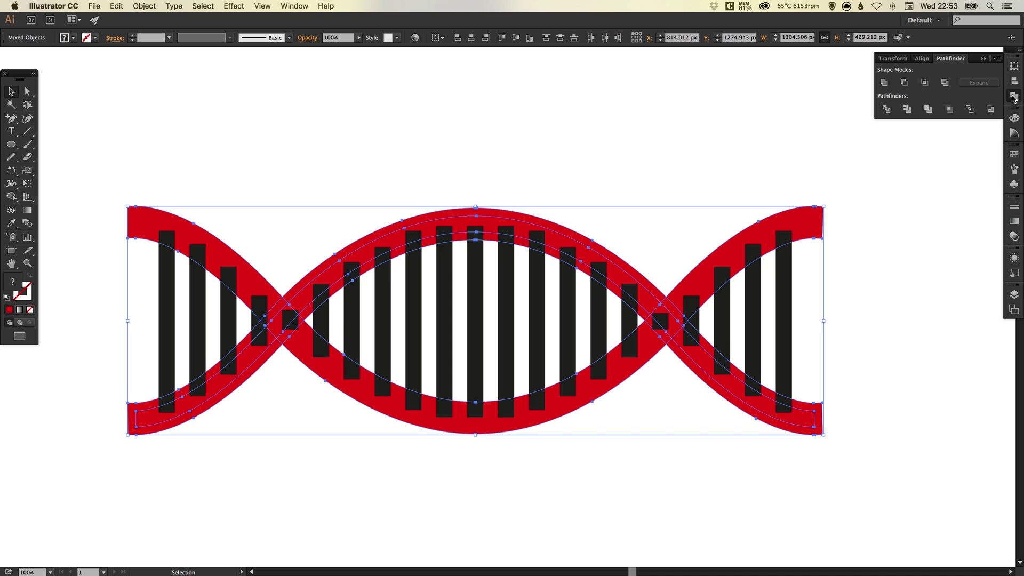
click(884, 83)
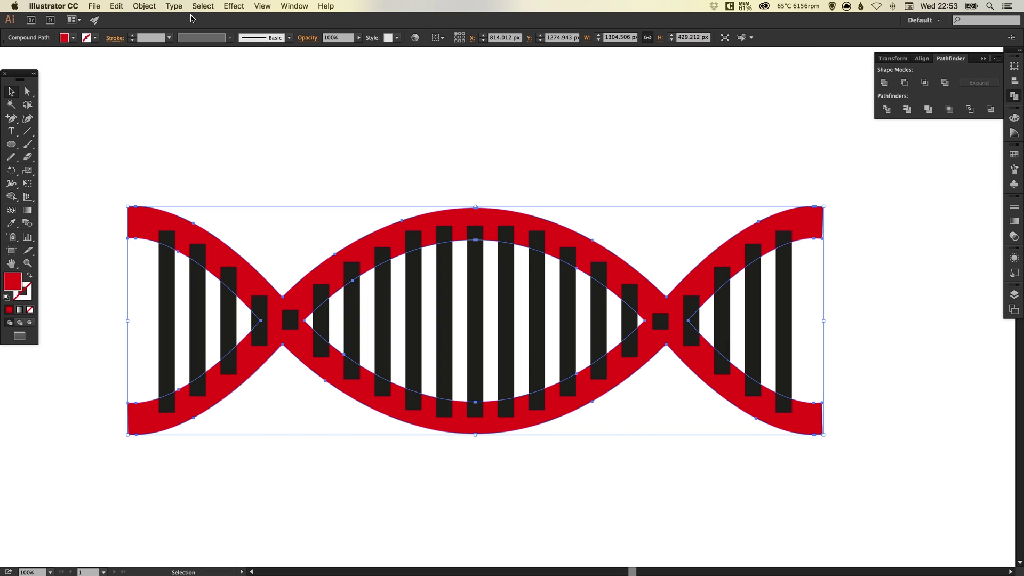
click(143, 6)
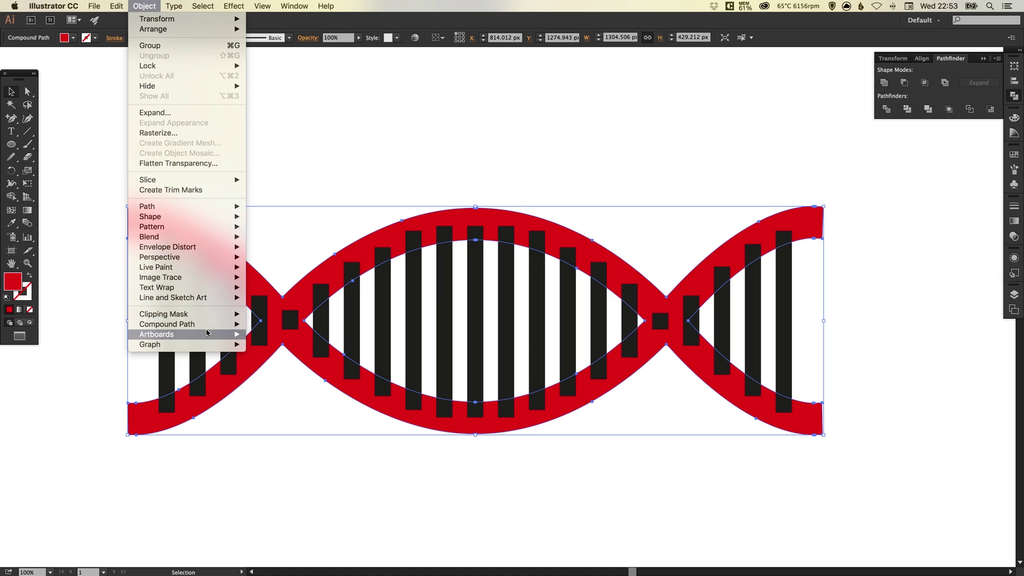
mouse_move(208, 326)
click(289, 325)
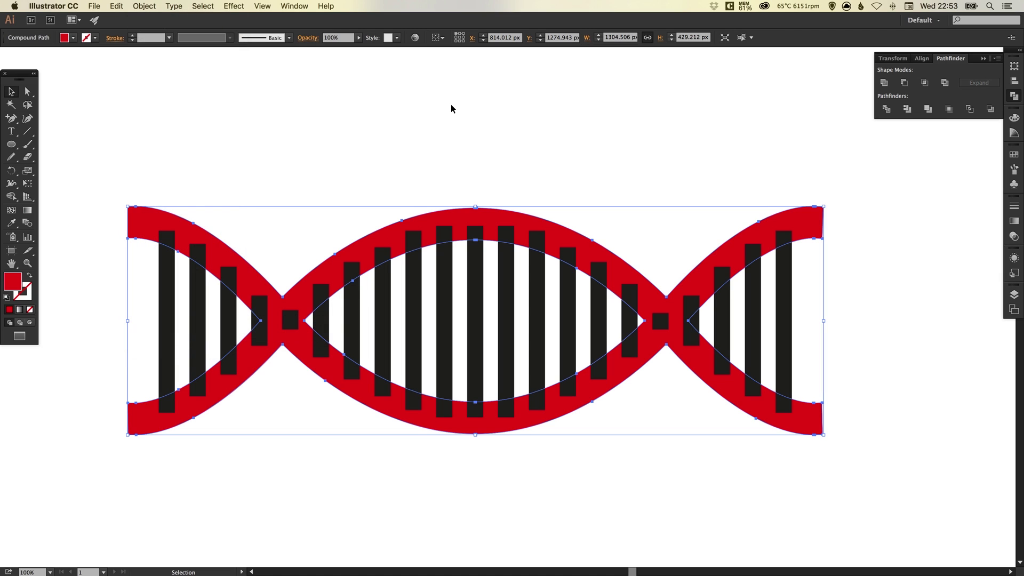
Step: Bring the united red shape and the group containing it to the front so that it covers the ends of the rungs
click(144, 7)
mouse_move(160, 28)
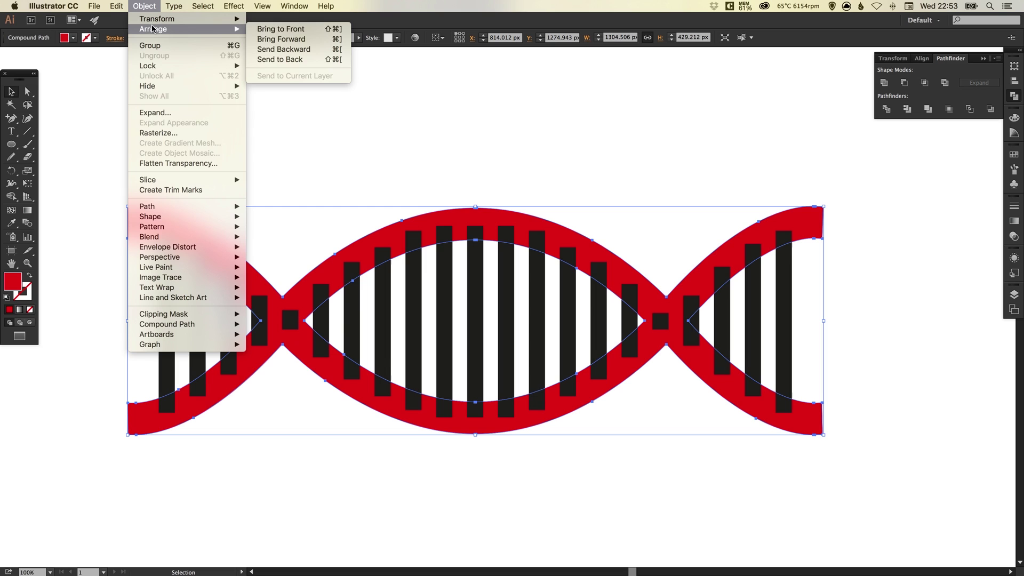
click(268, 30)
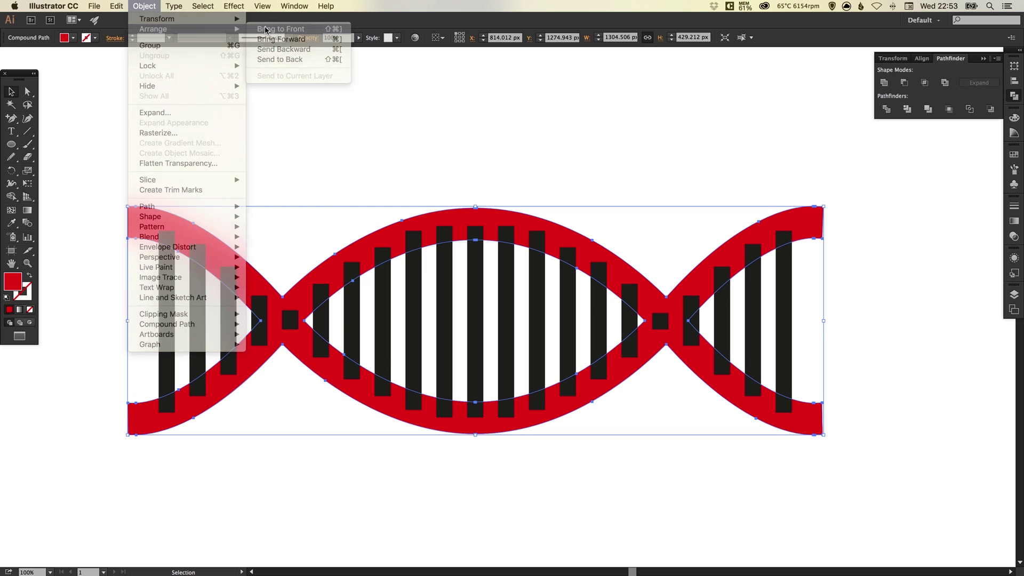
click(1012, 97)
click(685, 164)
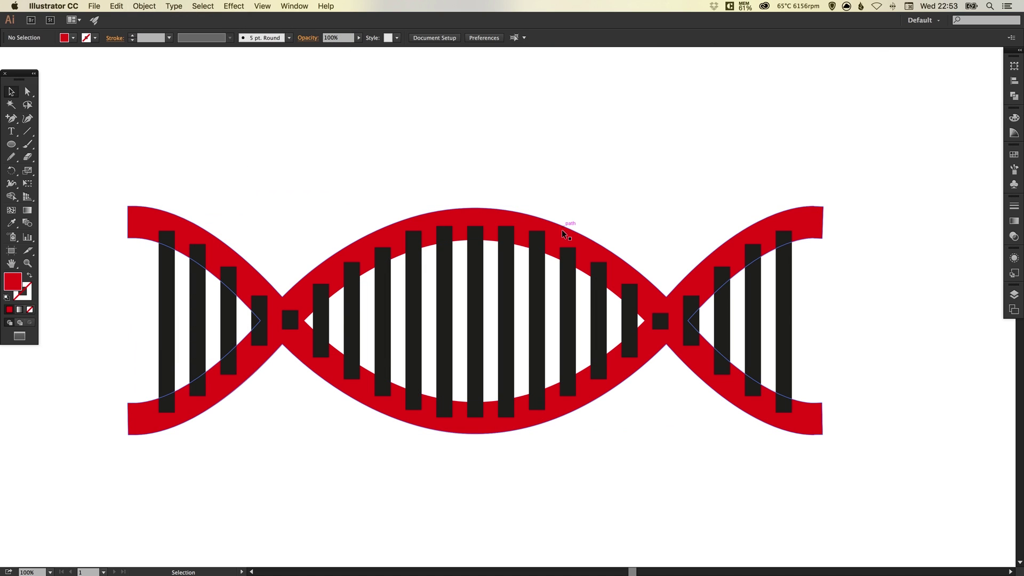
click(561, 233)
click(144, 6)
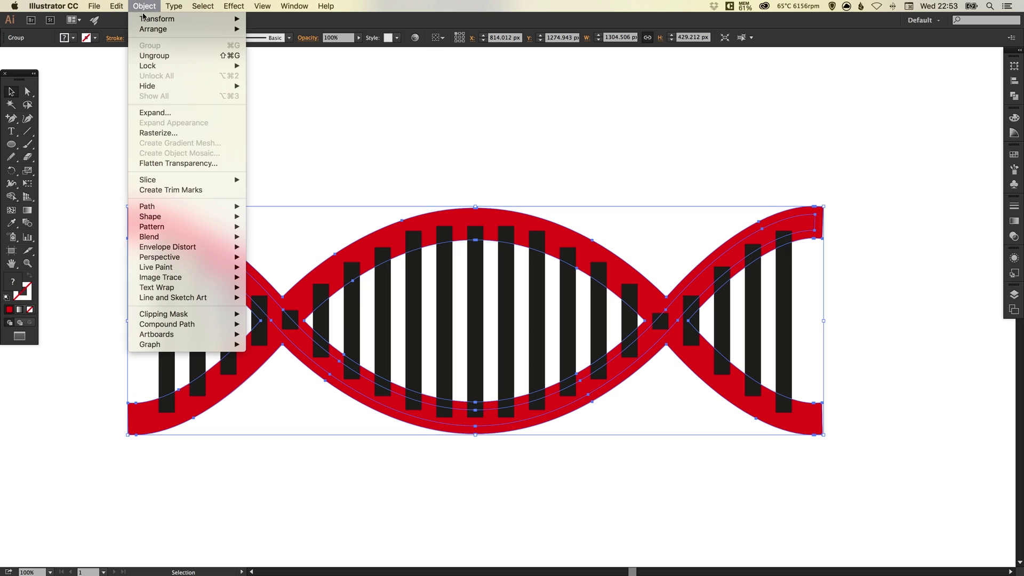
mouse_move(193, 30)
click(269, 30)
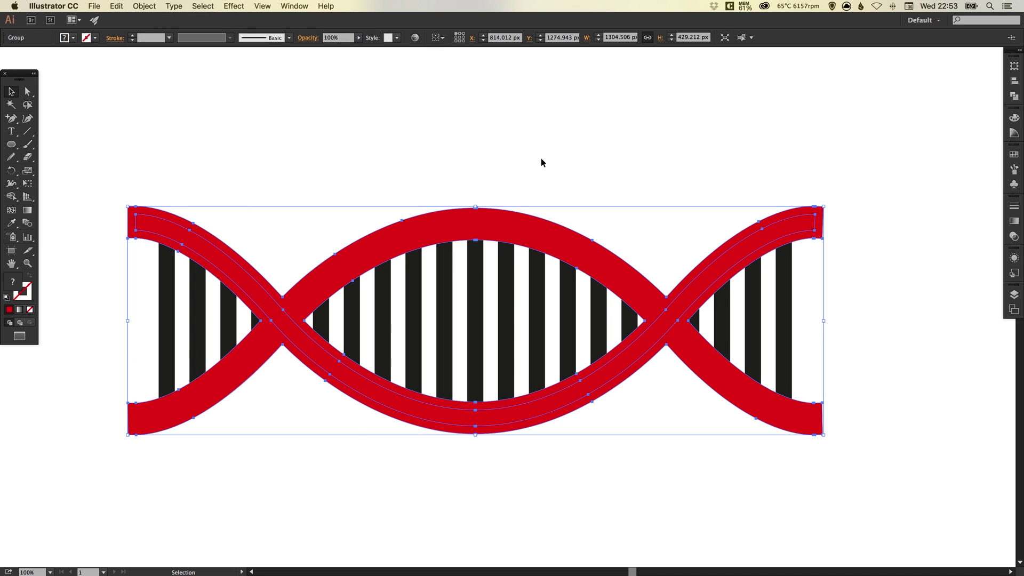
click(485, 120)
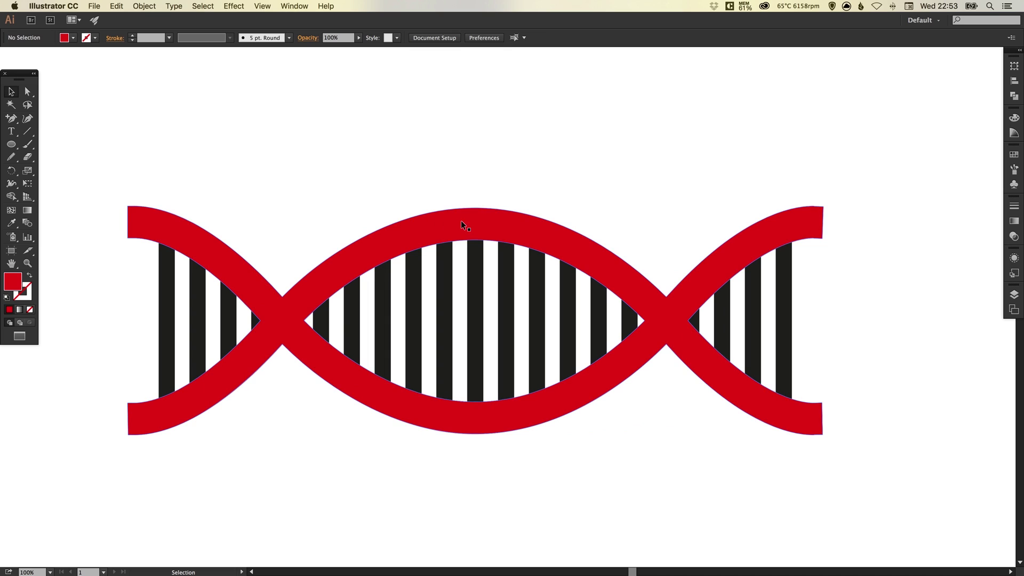
Step: Move the red group aside to inspect the rungs in outline view, return to preview, and put the group back over the rungs
drag(245, 264, 835, 270)
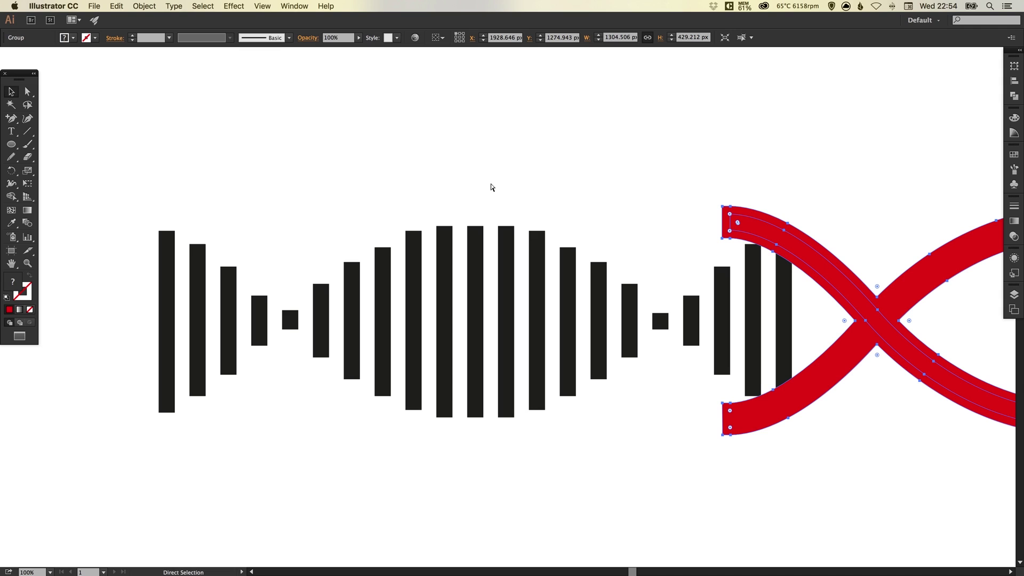
key(super+y)
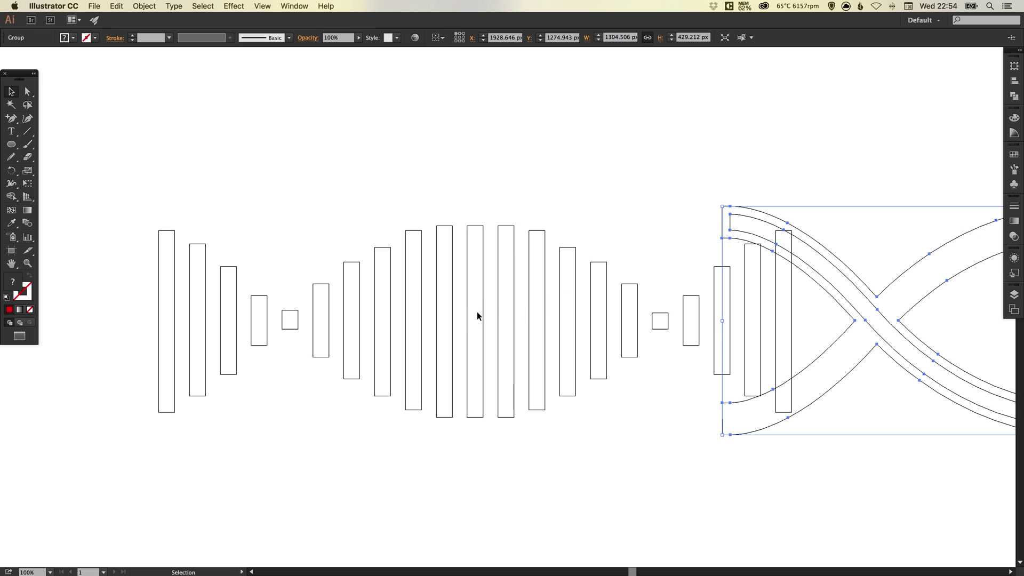
key(super+y)
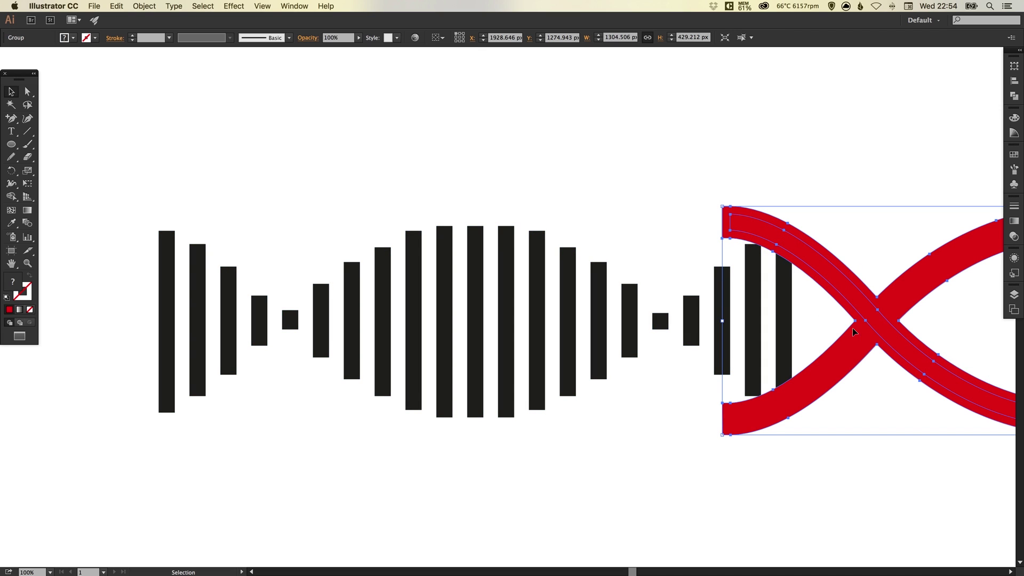
mouse_move(852, 328)
mouse_down()
mouse_move(821, 327)
mouse_move(840, 327)
mouse_up()
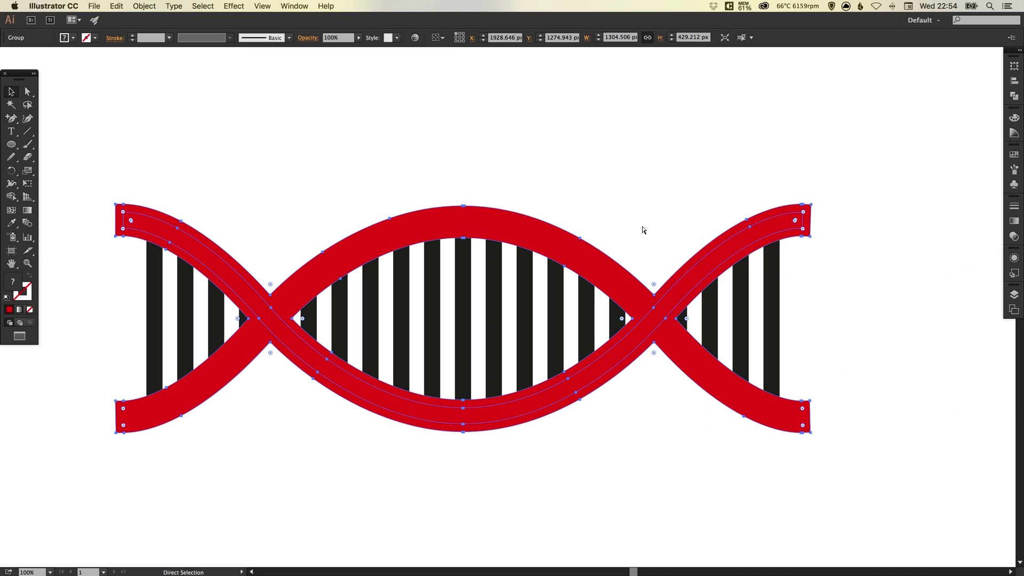
key(v)
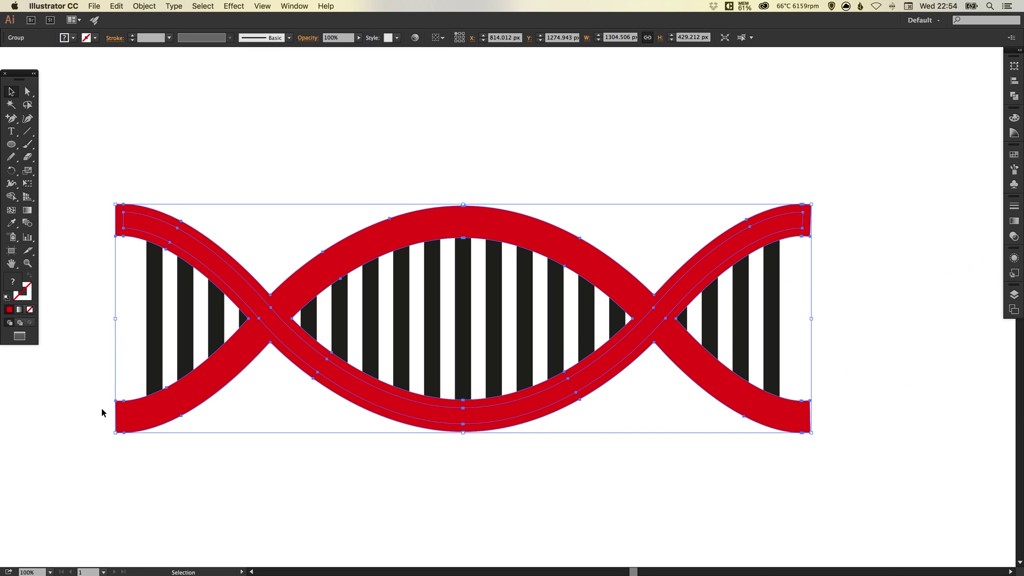
key(super+shift+a)
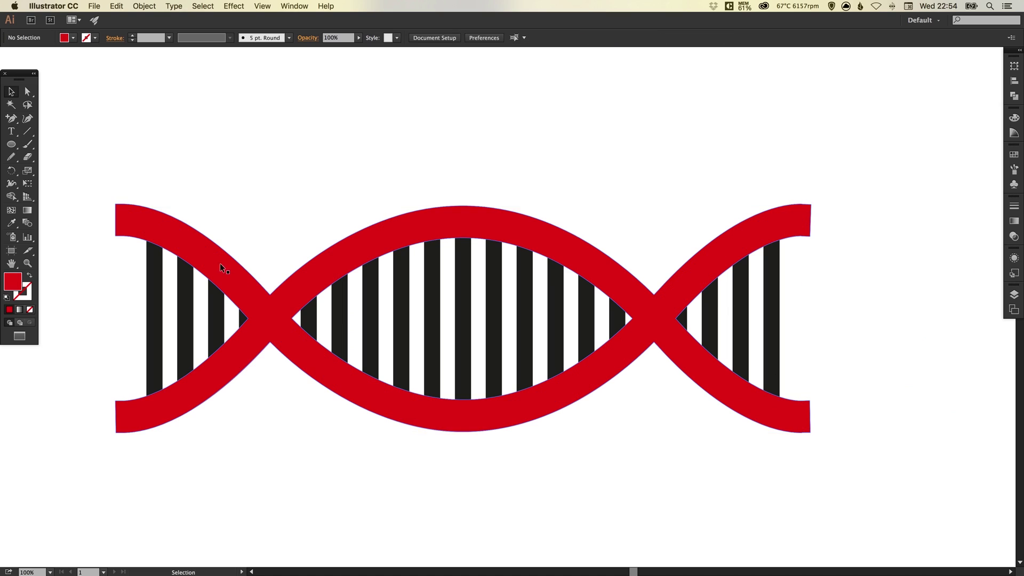
Step: Delete the leftover wave shape hidden beneath the red shape, using outline view to reach it, and return to preview
key(super+y)
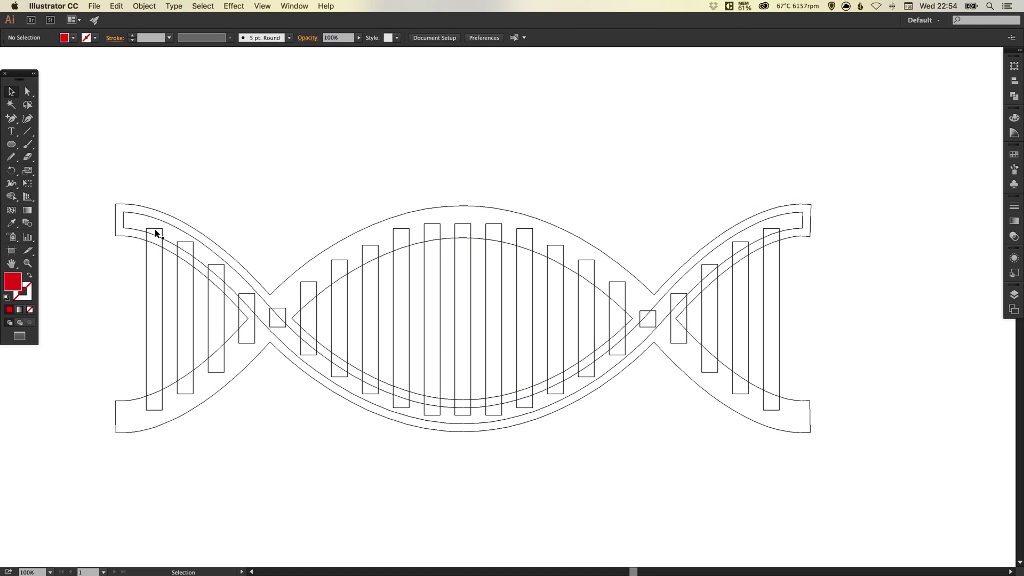
click(28, 94)
click(129, 213)
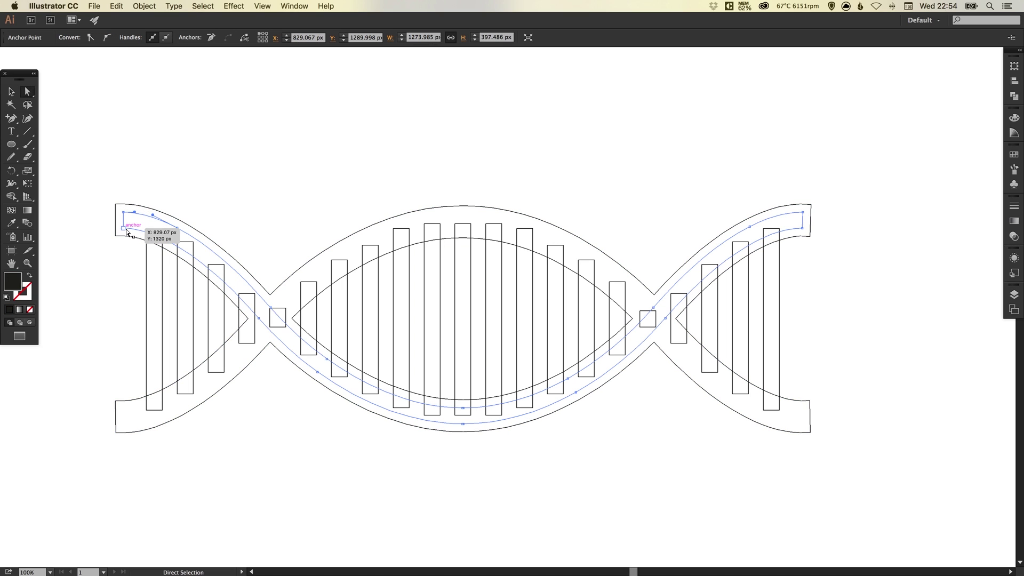
key(Delete)
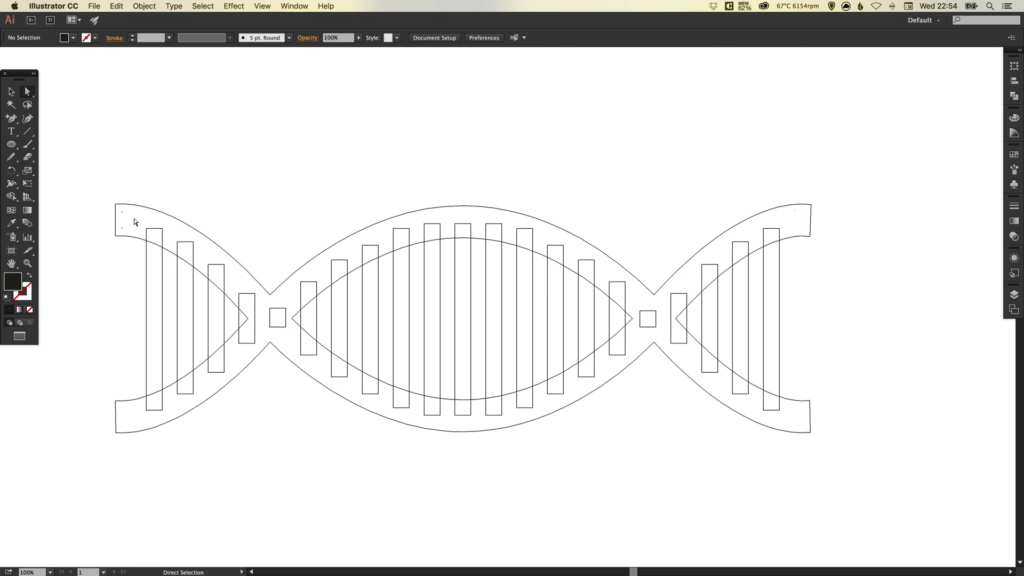
key(super+y)
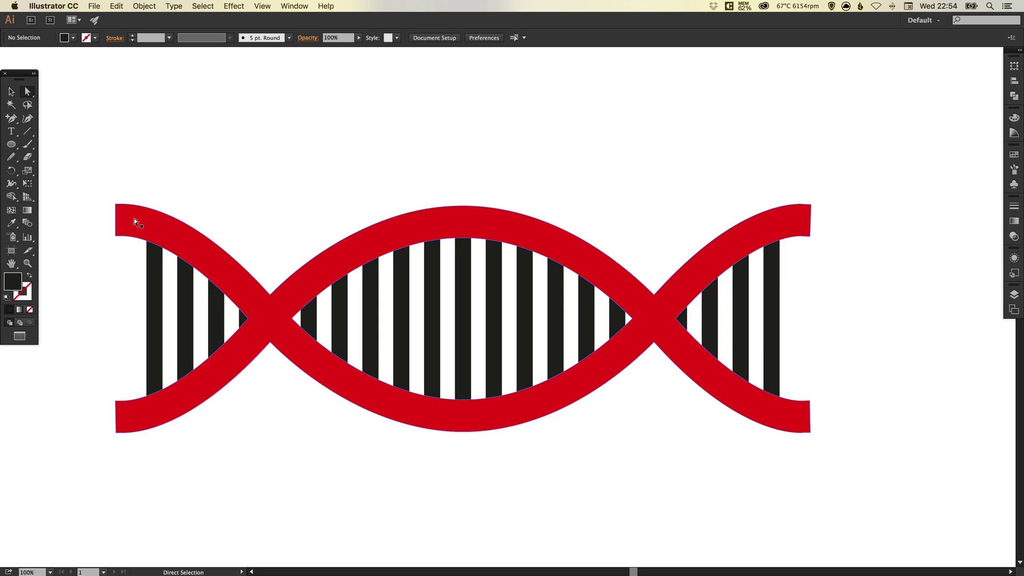
key(v)
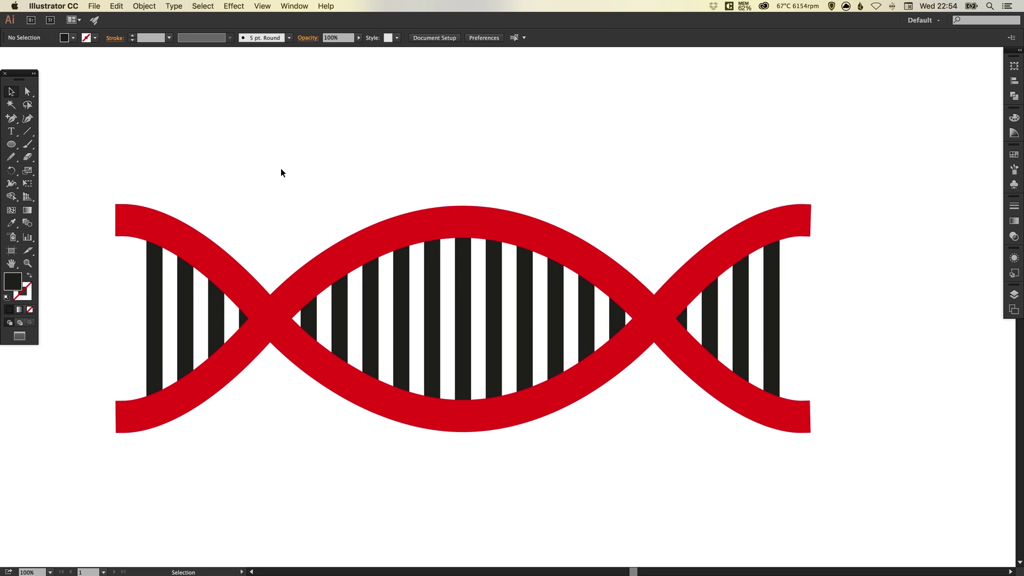
key(a)
key(super+y)
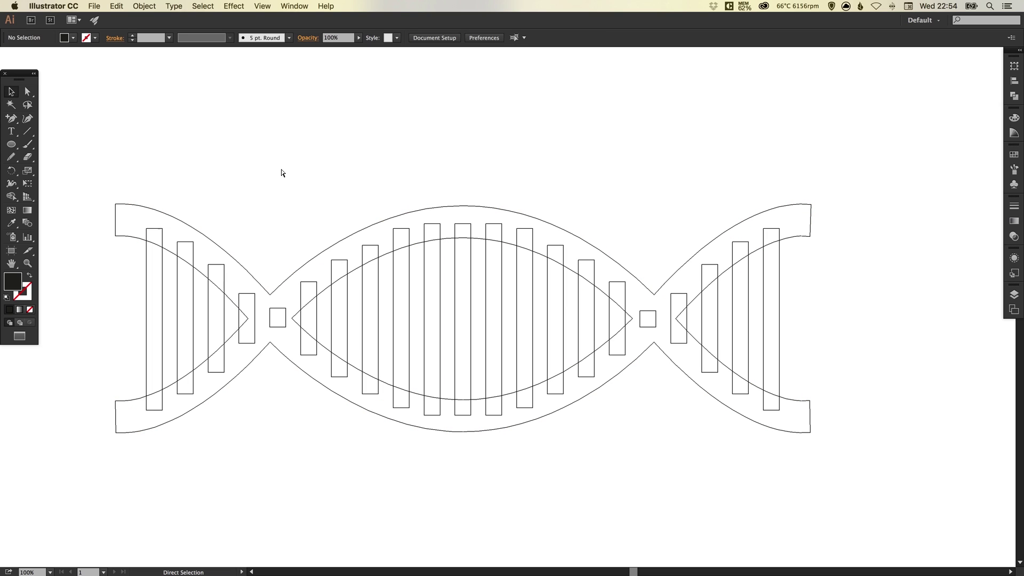
key(super+y)
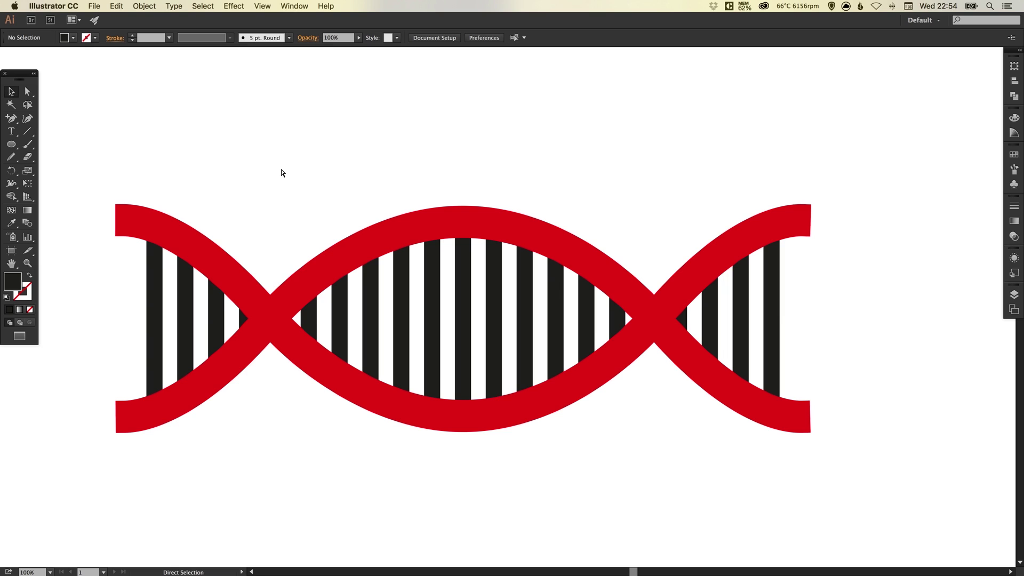
key(super+y)
key(super+y)
key(v)
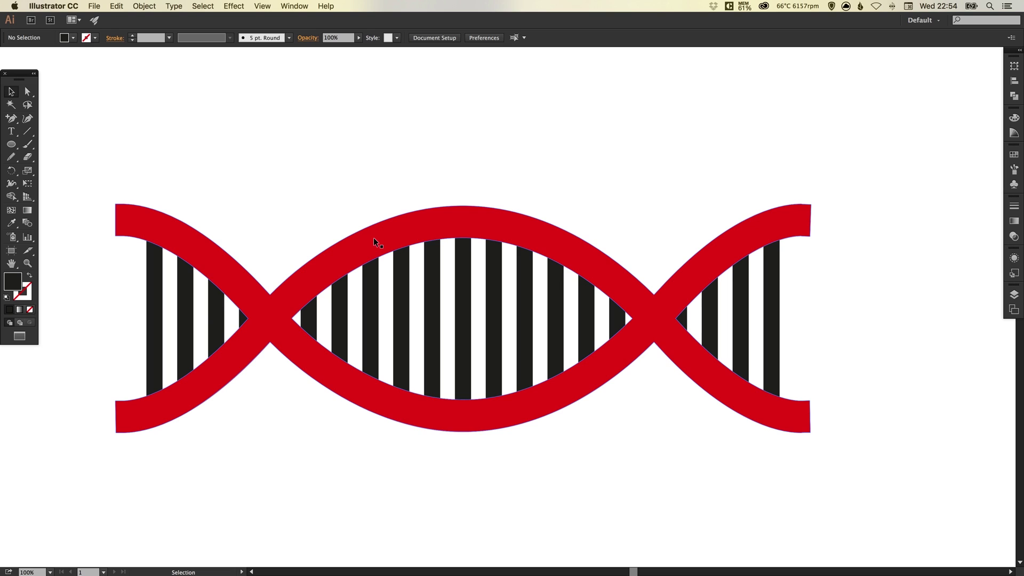
Step: Duplicate the stroked pair of waves from the original helix in place and move the copy down over the red shape
key(space)
drag(365, 171, 363, 366)
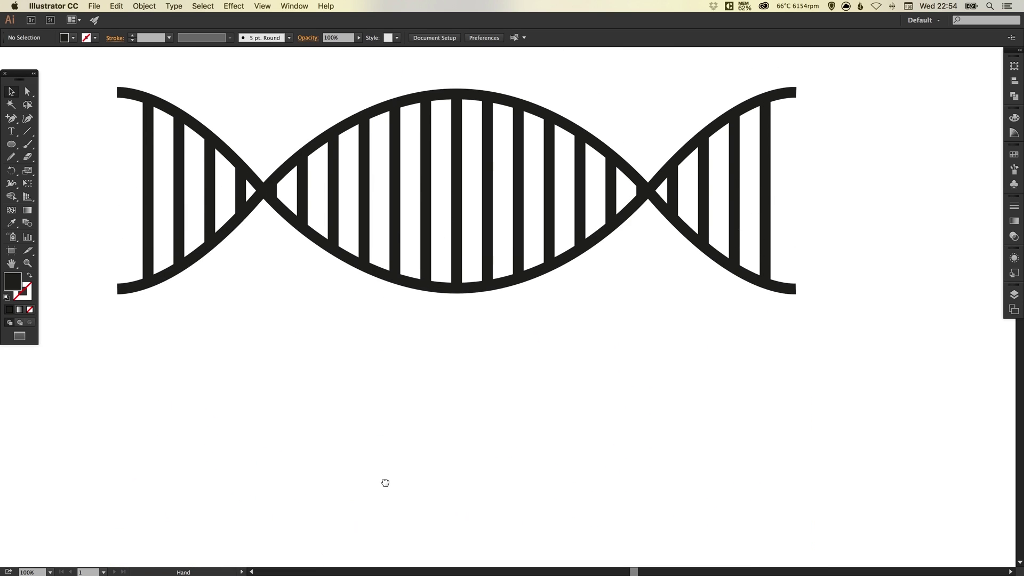
scroll(407, 290, up, 5)
click(283, 236)
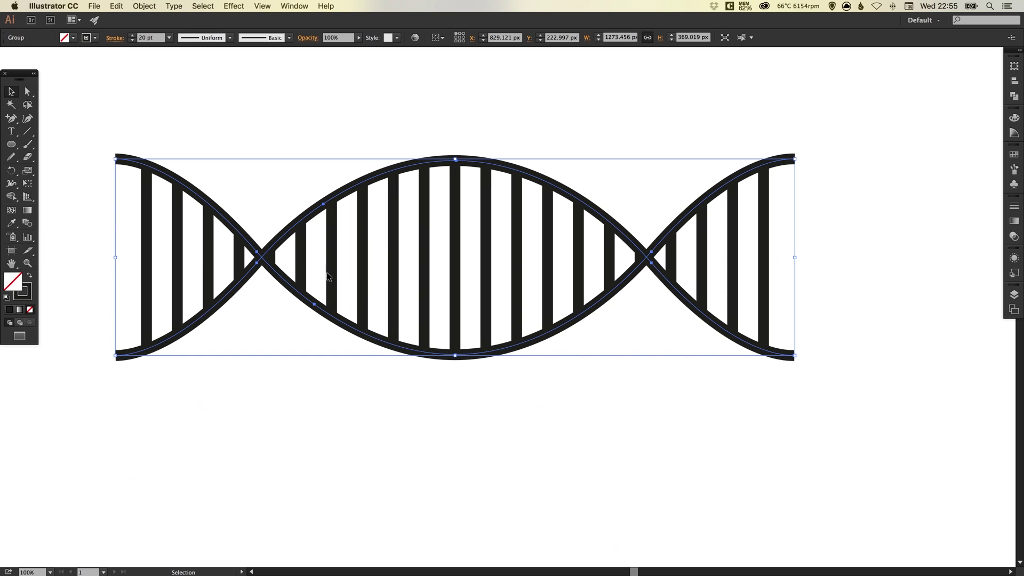
click(116, 6)
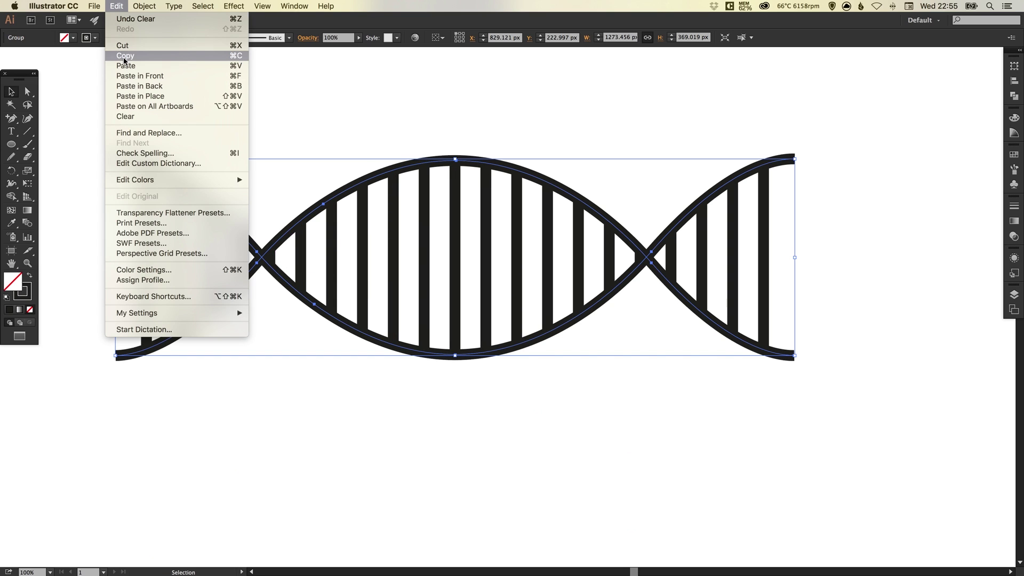
click(116, 5)
click(116, 6)
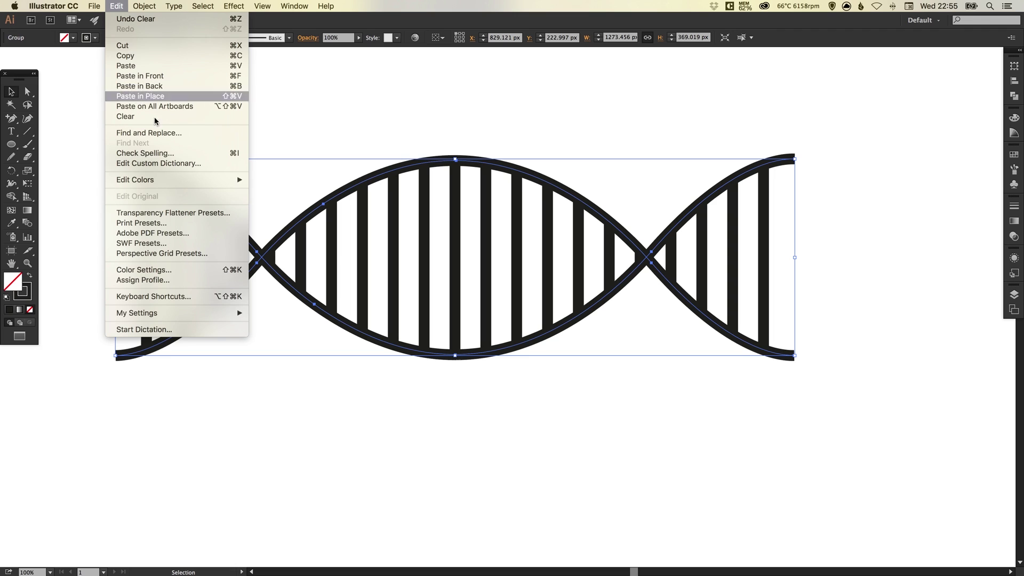
click(138, 92)
scroll(374, 240, down, 10)
drag(508, 263, 490, 317)
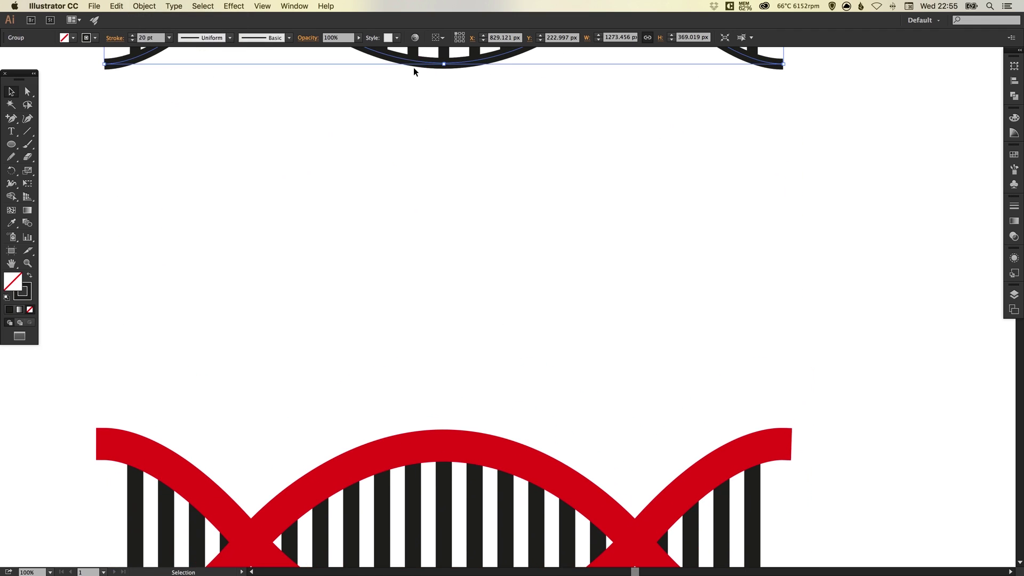
drag(413, 70, 463, 320)
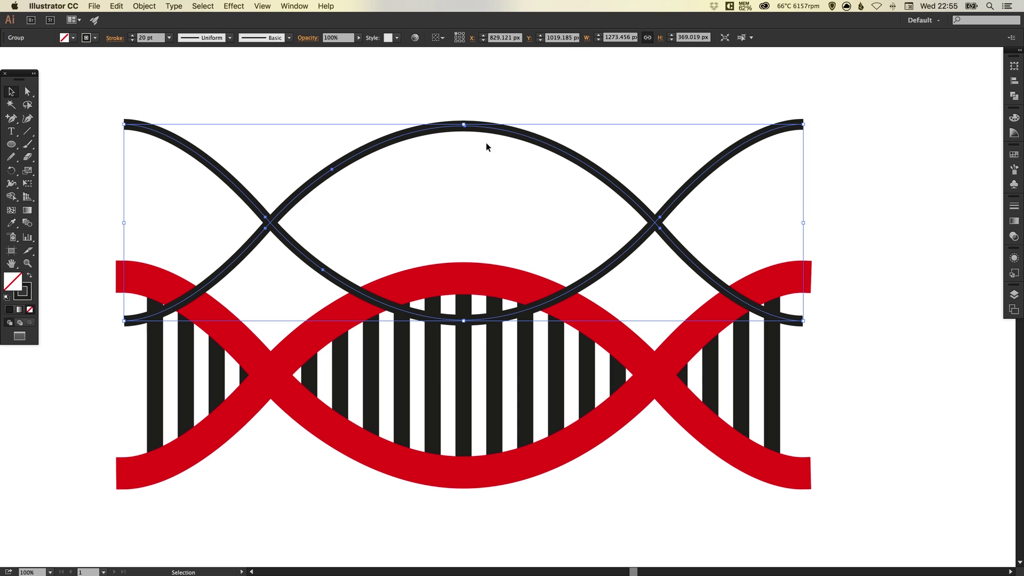
Step: Set the stroke weight of the copied waves to 30 pt
click(1014, 205)
click(917, 209)
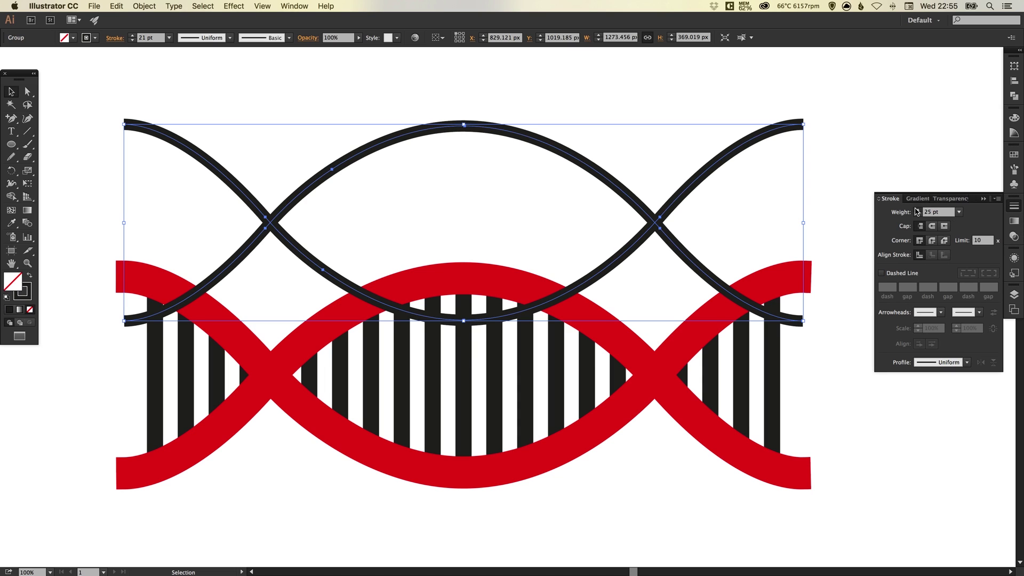
click(917, 210)
click(917, 210)
click(917, 210)
click(1001, 211)
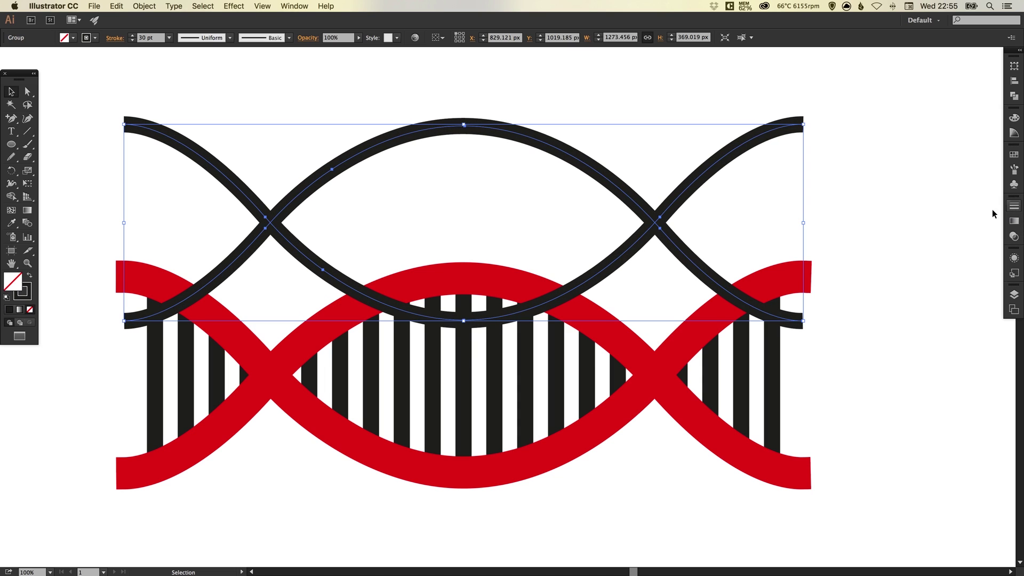
Step: Move the thickened waves straight up until they are clear of the red shape, and deselect them
scroll(619, 178, down, 3)
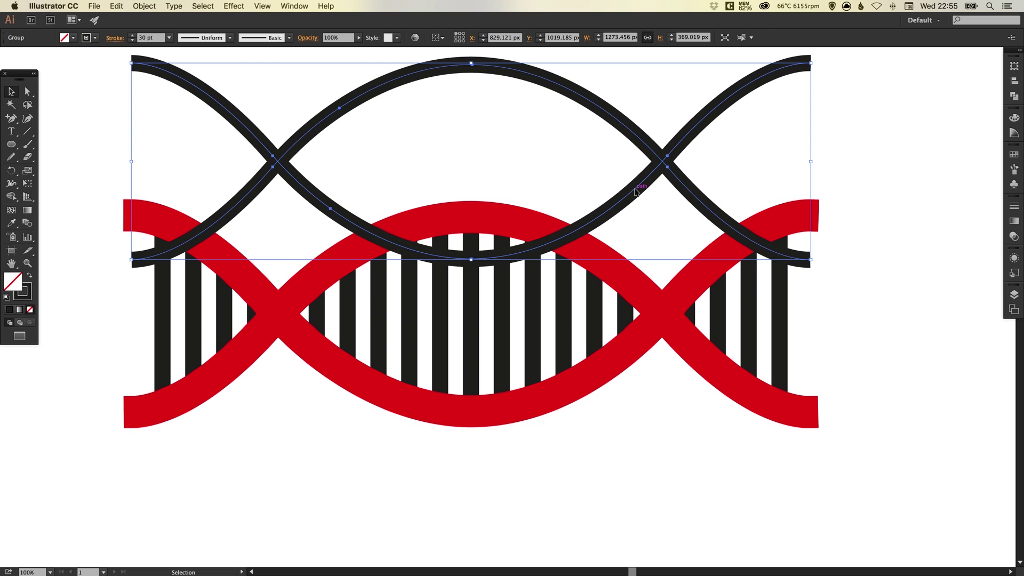
drag(636, 190, 636, 116)
scroll(608, 214, up, 3)
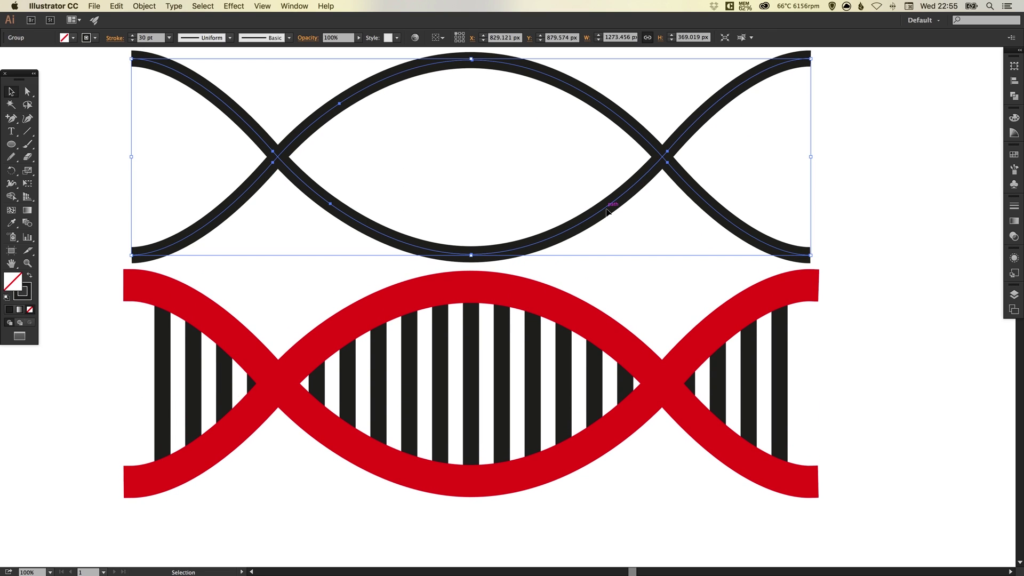
drag(608, 213, 606, 184)
scroll(557, 225, down, 1)
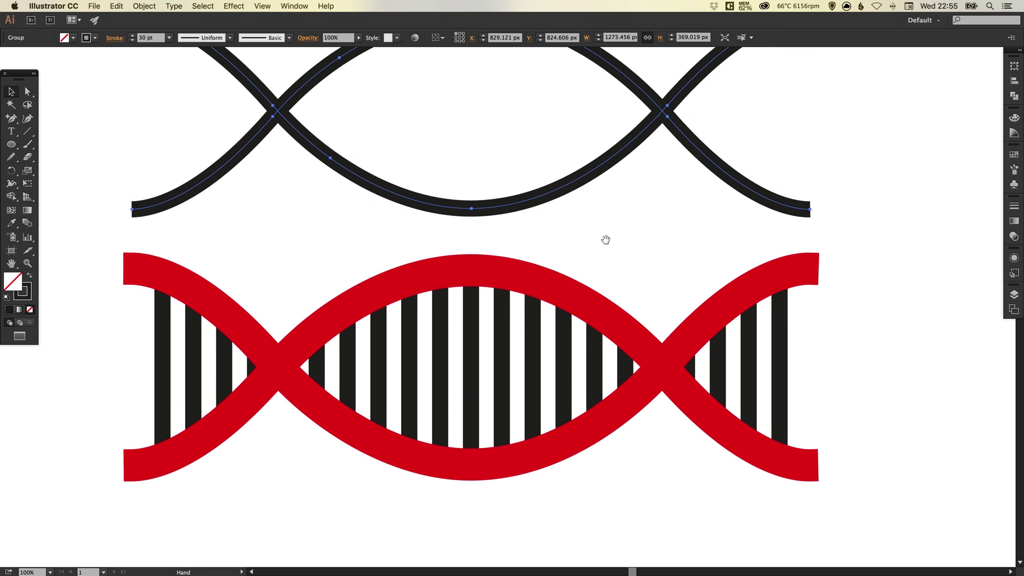
scroll(607, 236, down, 2)
click(623, 211)
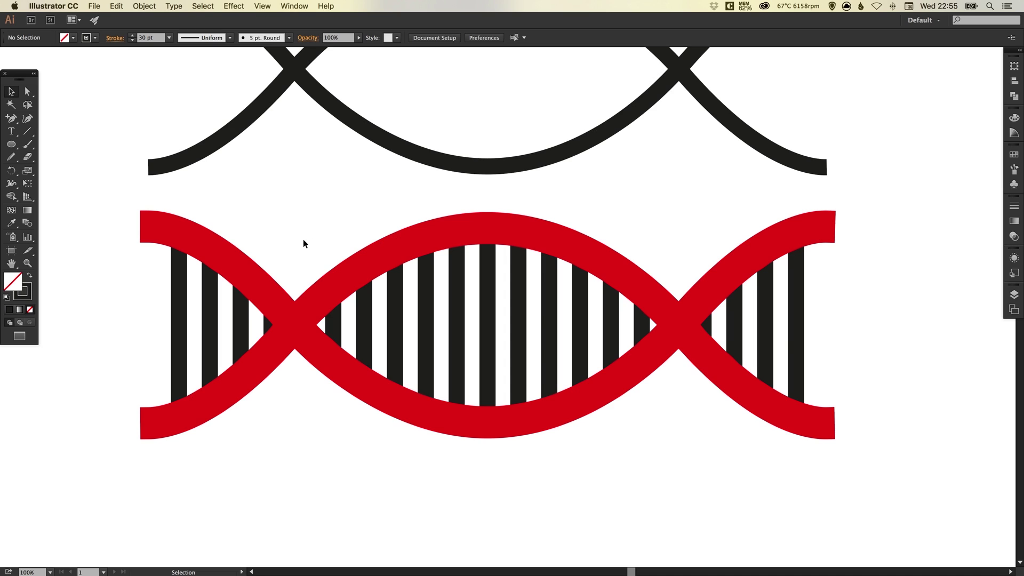
Step: Subtract the red shape from all the black rungs with Minus Front, and deselect the result
drag(304, 240, 725, 471)
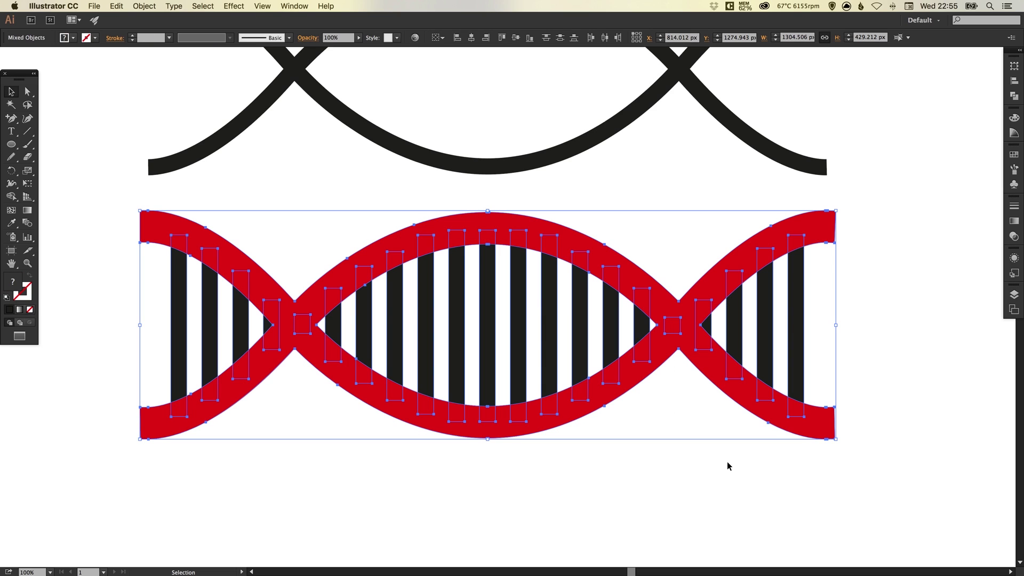
click(1013, 95)
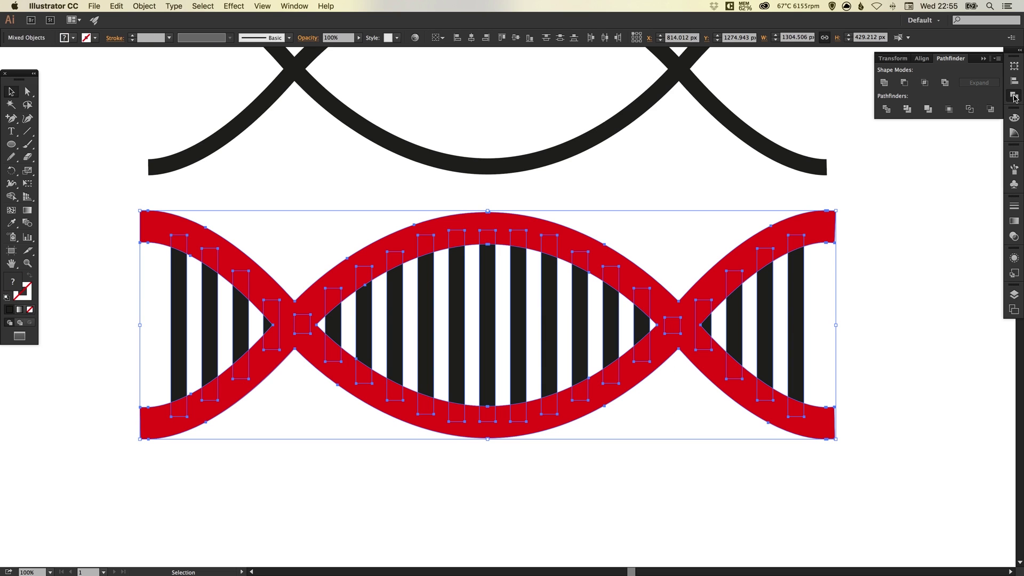
click(904, 83)
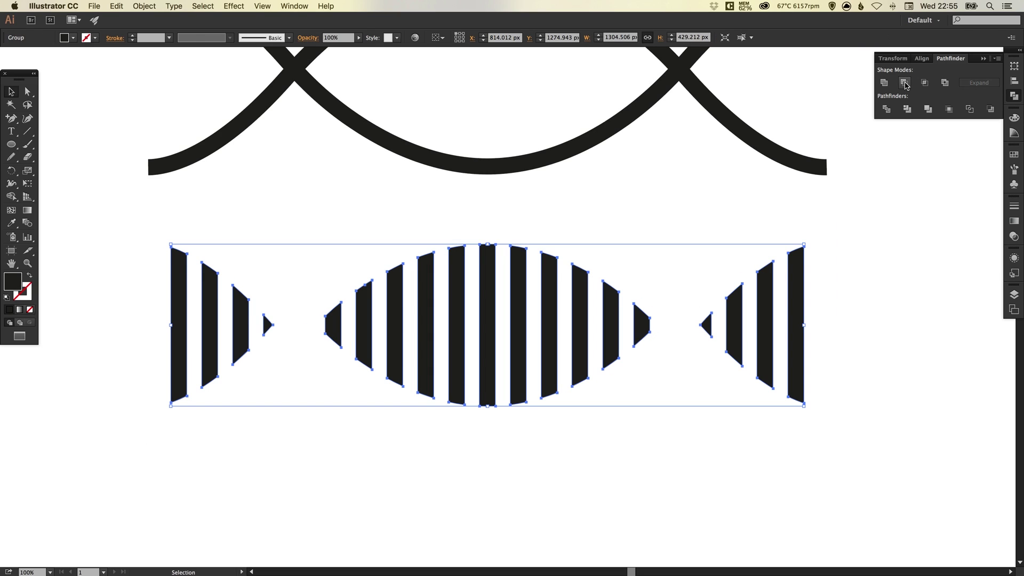
click(1013, 97)
click(729, 185)
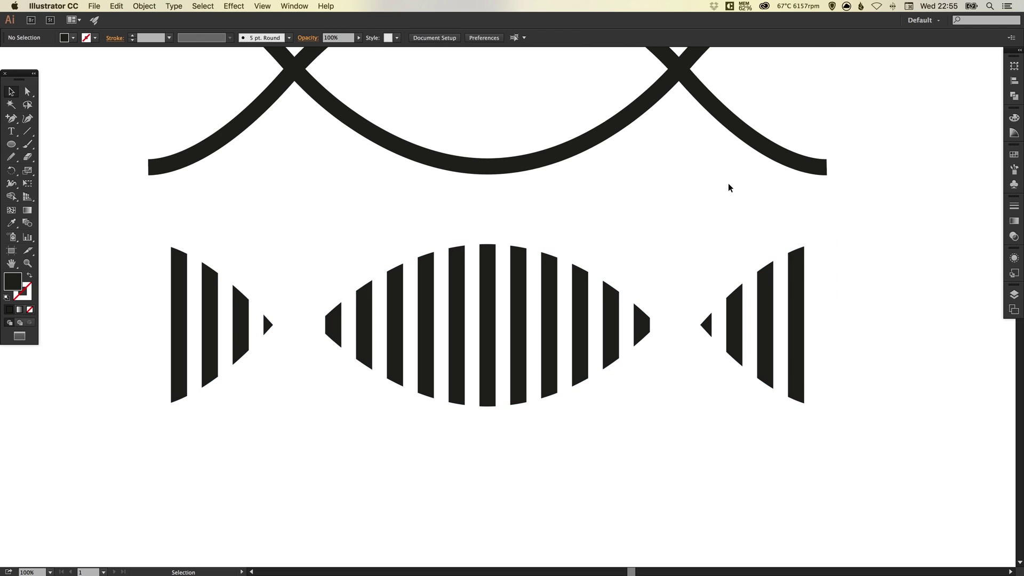
Step: Move the thickened waves down to centre them around the trimmed rungs with an even gap, and deselect them
scroll(692, 210, up, 2)
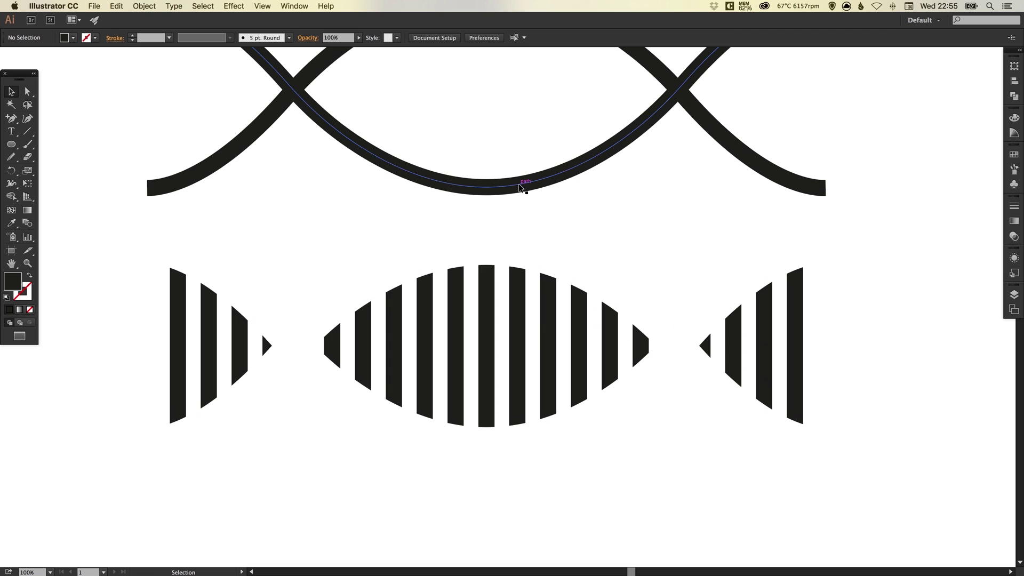
drag(520, 193, 535, 439)
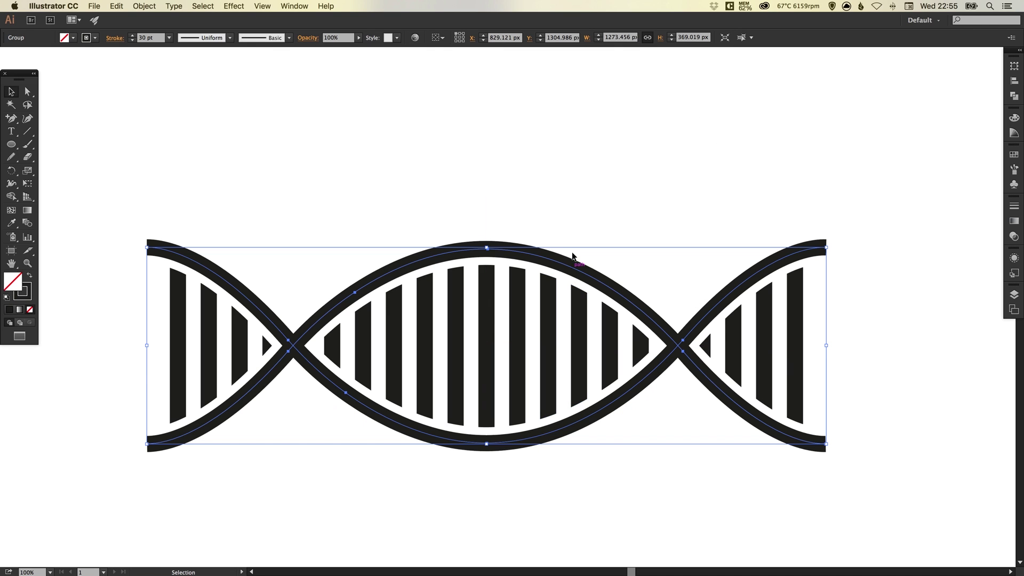
click(493, 168)
key(space)
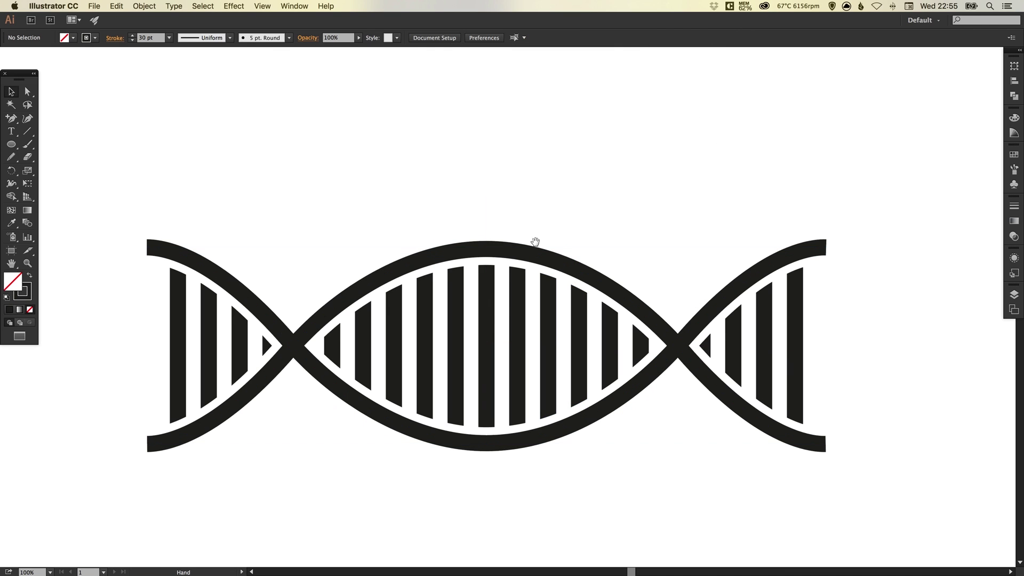
drag(535, 241, 546, 206)
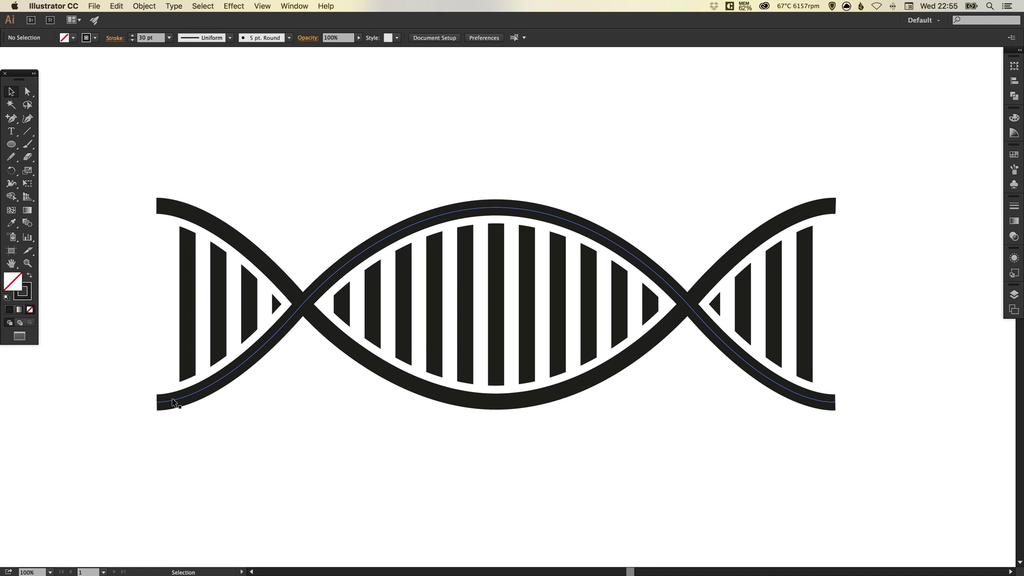